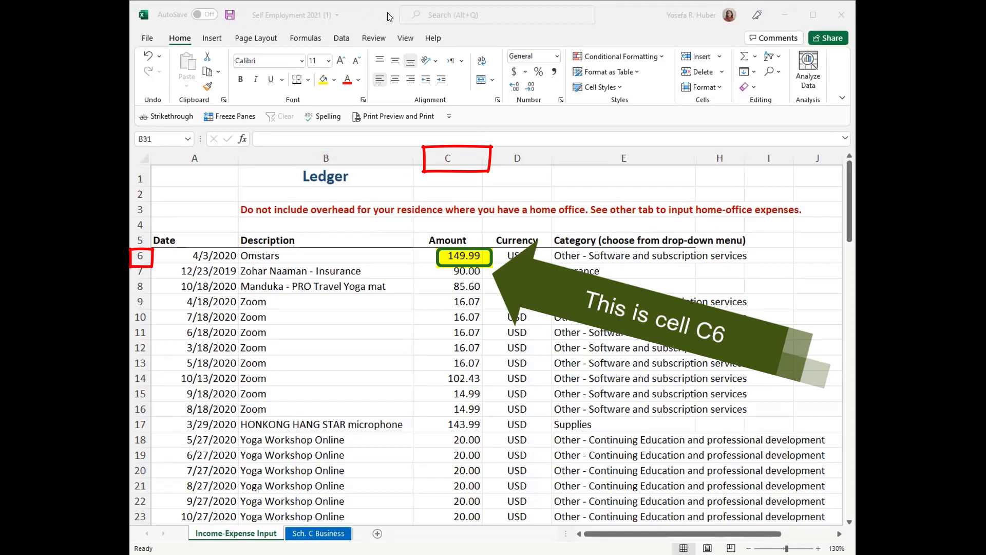
Step: Look over the Quick Access Toolbar's customization choices and the Help commands
{"action": "left_click", "coordinate": [453, 122]}
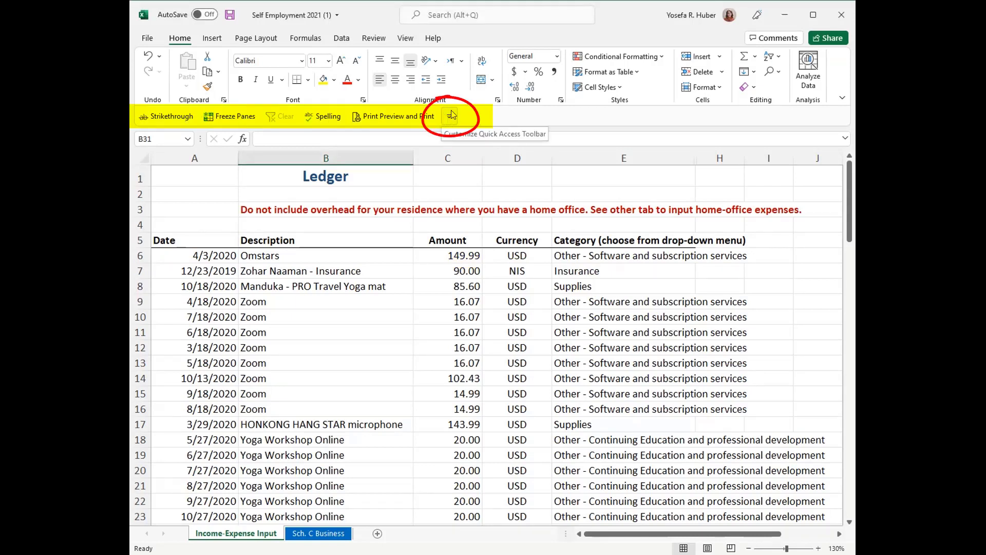
{"action": "left_click", "coordinate": [450, 118]}
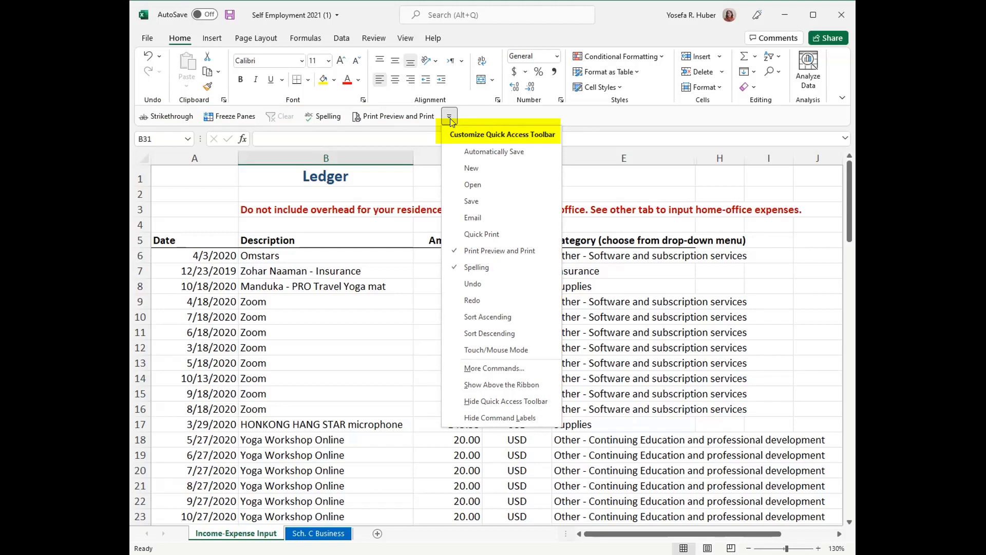
{"action": "left_click", "coordinate": [466, 119]}
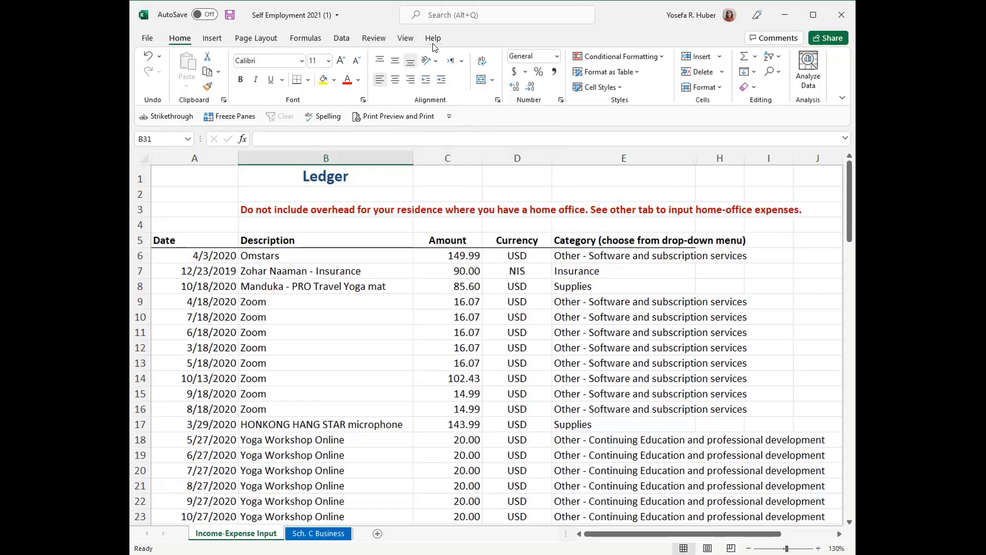
{"action": "left_click", "coordinate": [433, 39]}
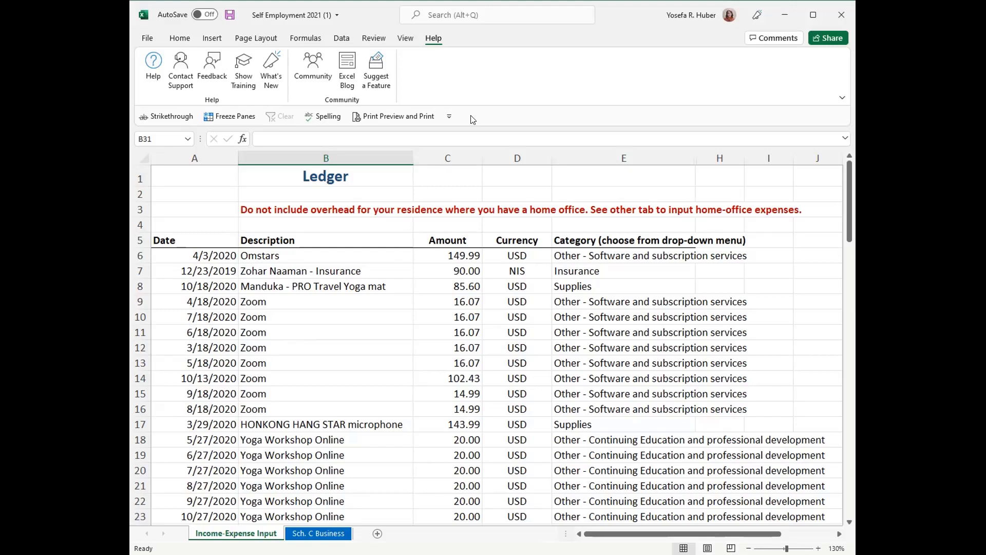
Step: Browse All Commands in the Quick Access Toolbar customization settings, examining those that start with S, and close the settings
{"action": "left_click", "coordinate": [450, 116]}
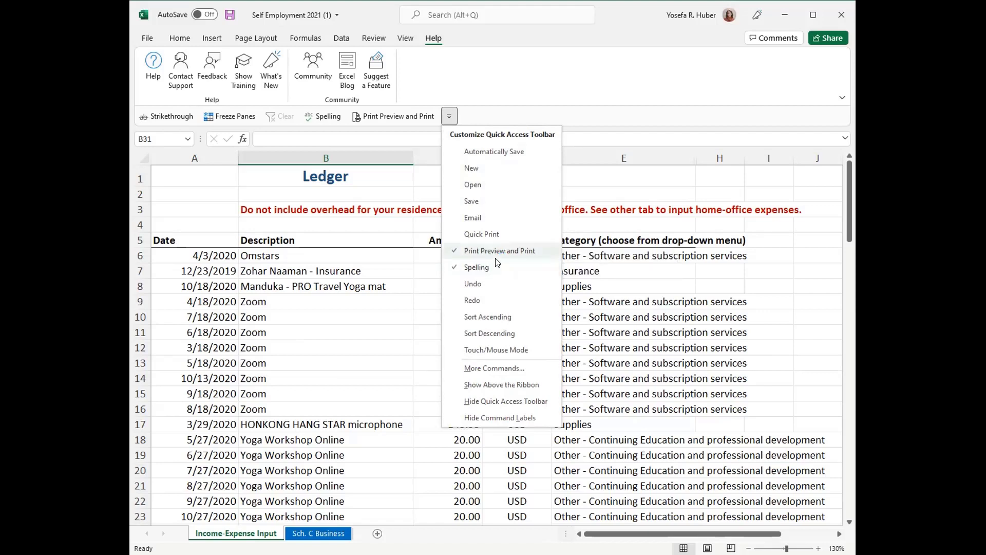
{"action": "left_click", "coordinate": [494, 369]}
{"action": "left_click", "coordinate": [493, 144]}
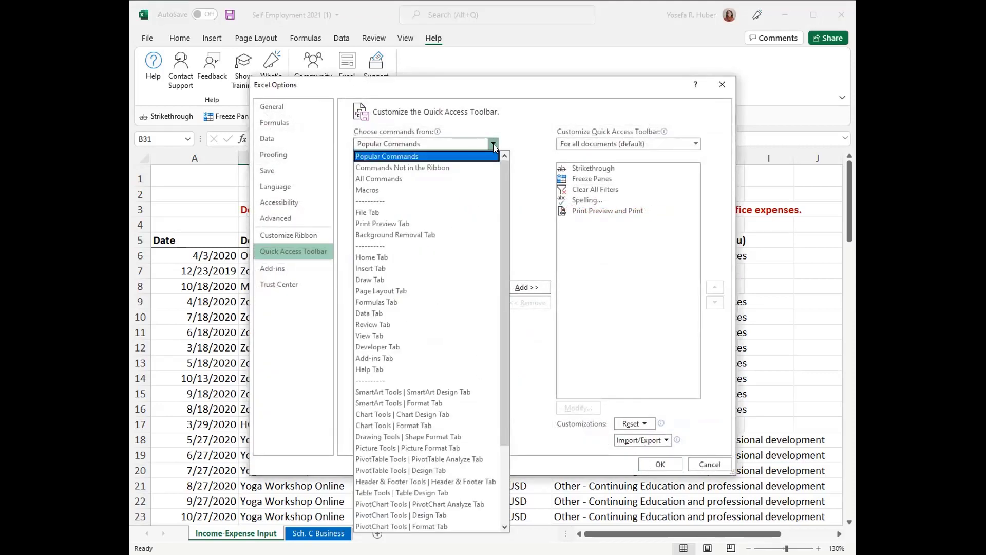
{"action": "left_click", "coordinate": [429, 178]}
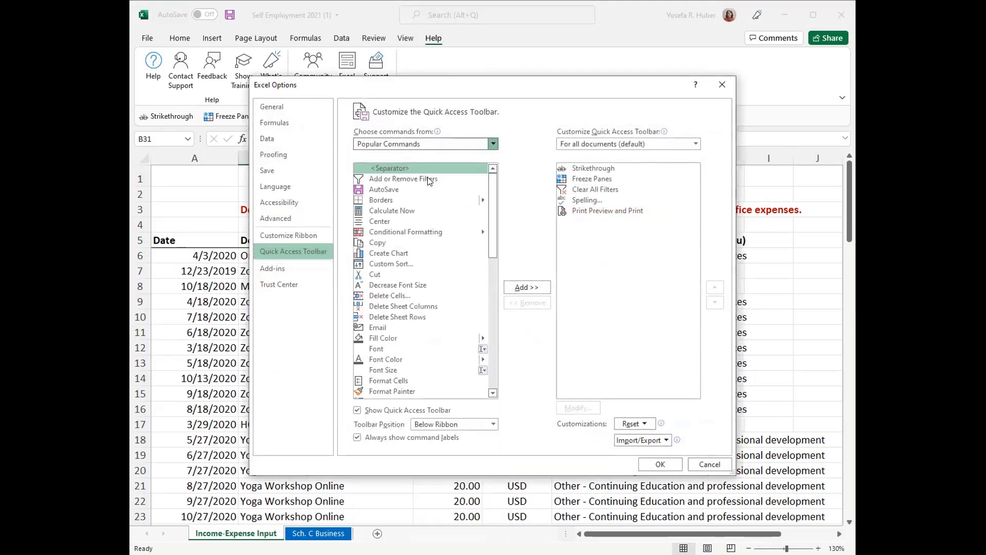
{"action": "left_click", "coordinate": [414, 339]}
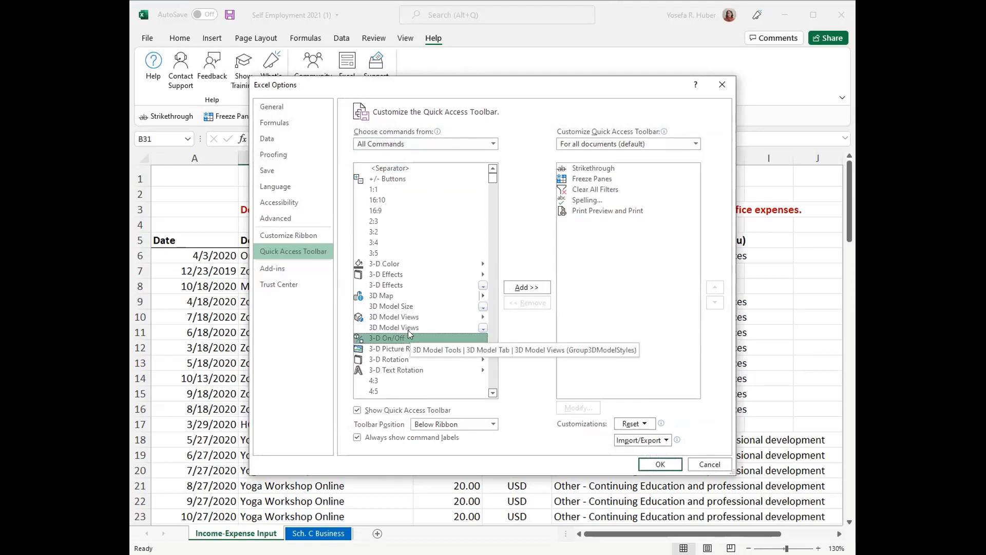
{"action": "key", "text": "s"}
{"action": "scroll", "coordinate": [426, 325], "scroll_direction": "down", "scroll_amount": 5}
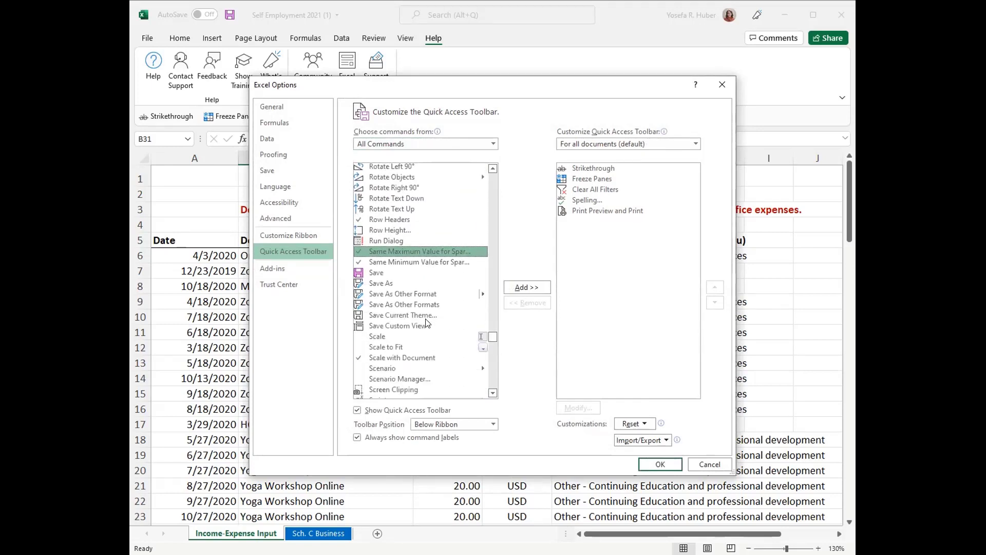
{"action": "scroll", "coordinate": [426, 323], "scroll_direction": "down", "scroll_amount": 4}
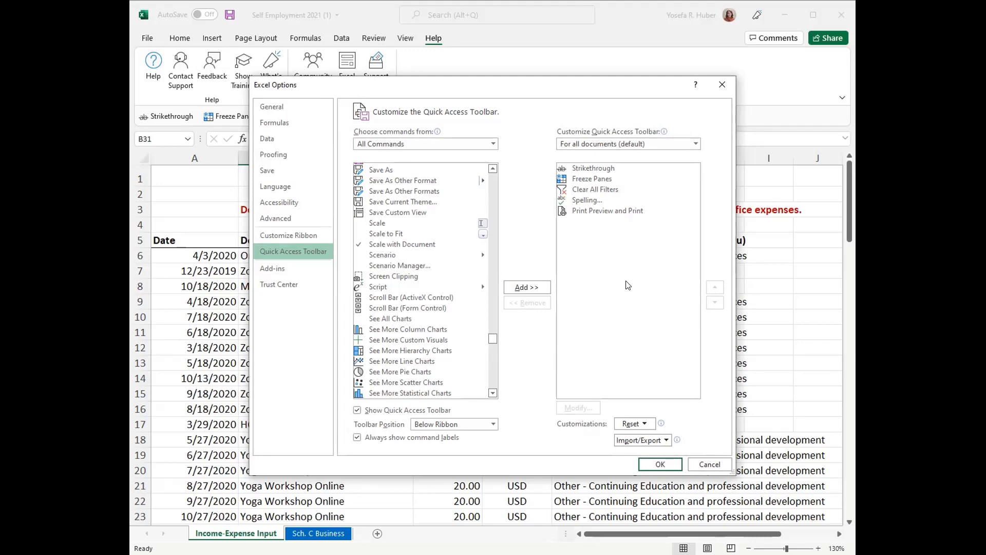
{"action": "key", "text": "Return"}
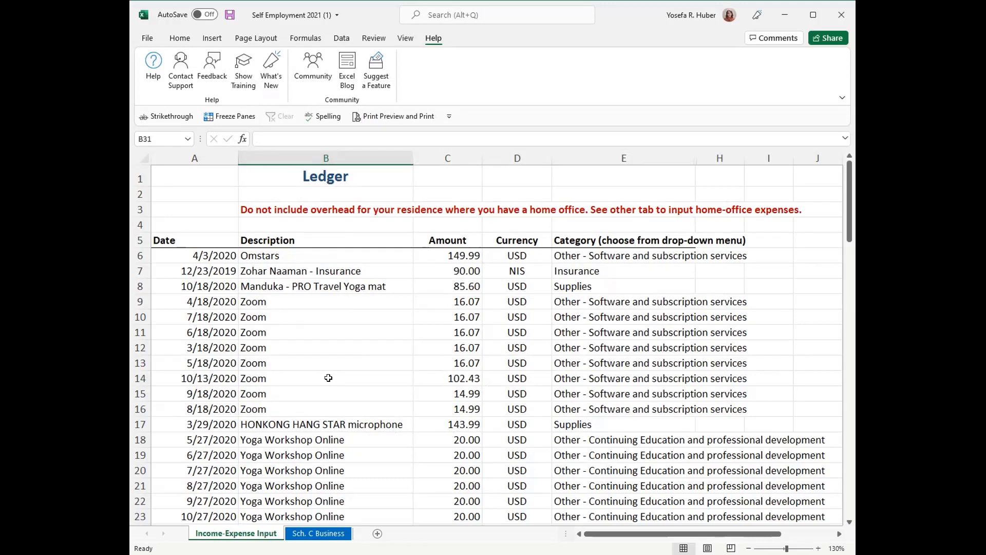
Step: Highlight the ledger's Date and Amount columns and widen the Description column slightly
{"action": "left_click", "coordinate": [200, 345]}
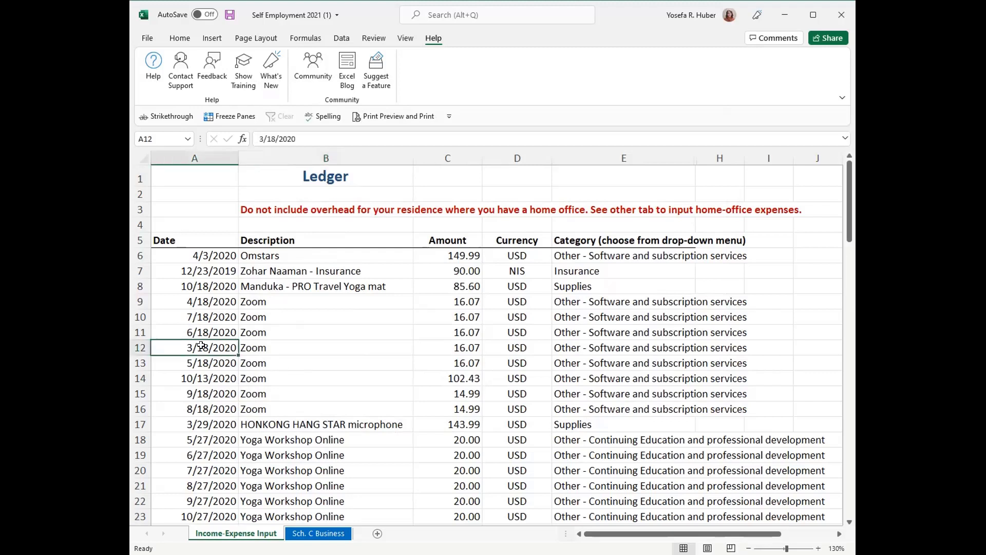
{"action": "left_click", "coordinate": [214, 159]}
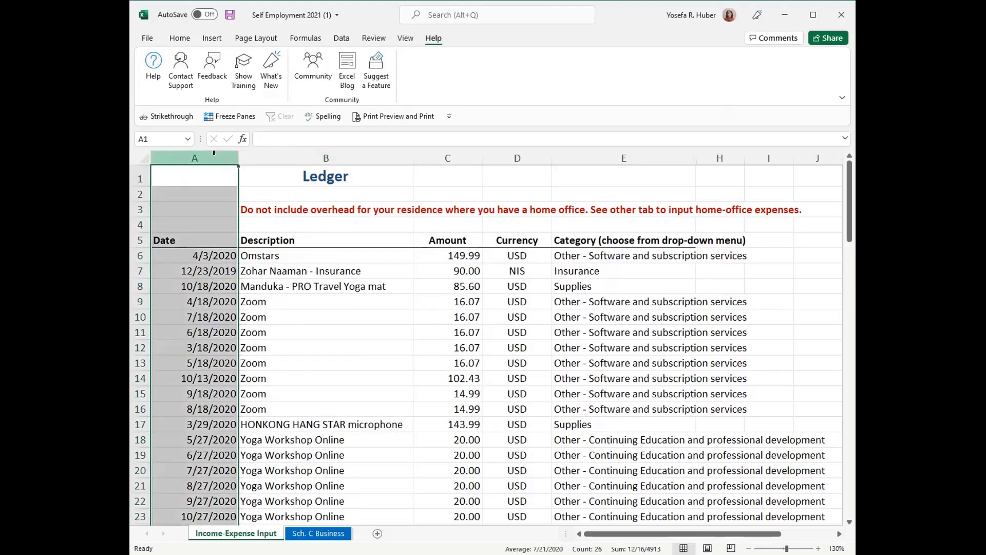
{"action": "left_click", "coordinate": [522, 159]}
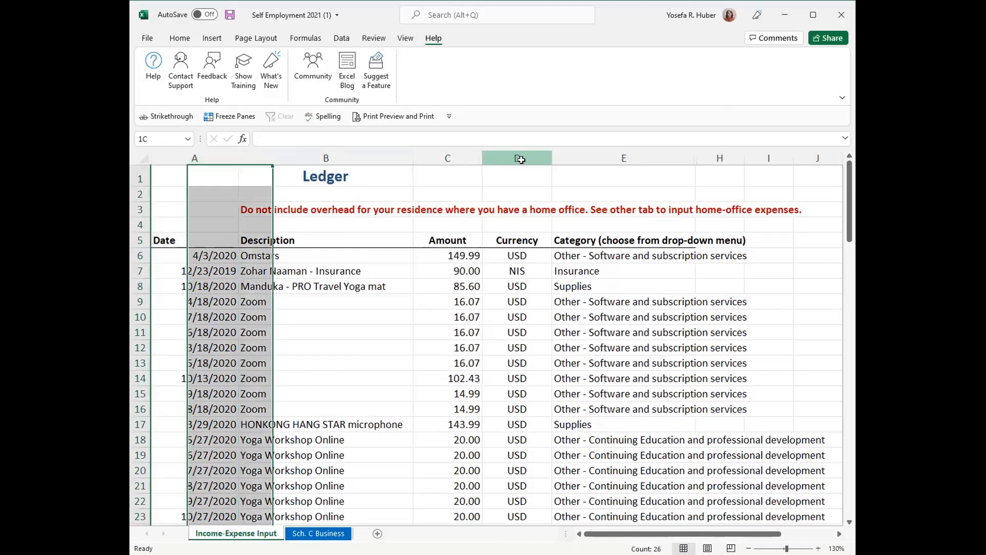
{"action": "left_click_drag", "start_coordinate": [413, 153], "coordinate": [416, 152]}
{"action": "left_click", "coordinate": [439, 152]}
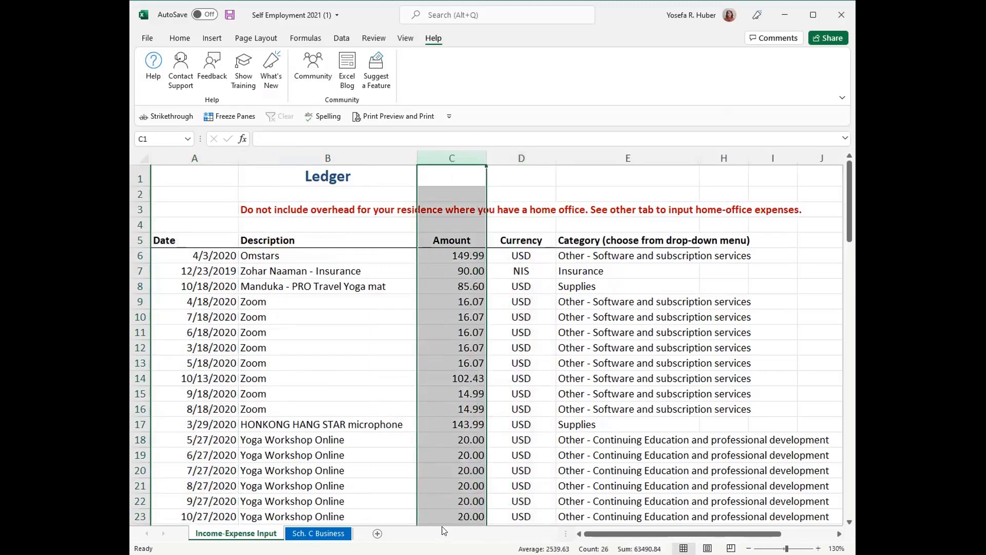
{"action": "left_click", "coordinate": [439, 465]}
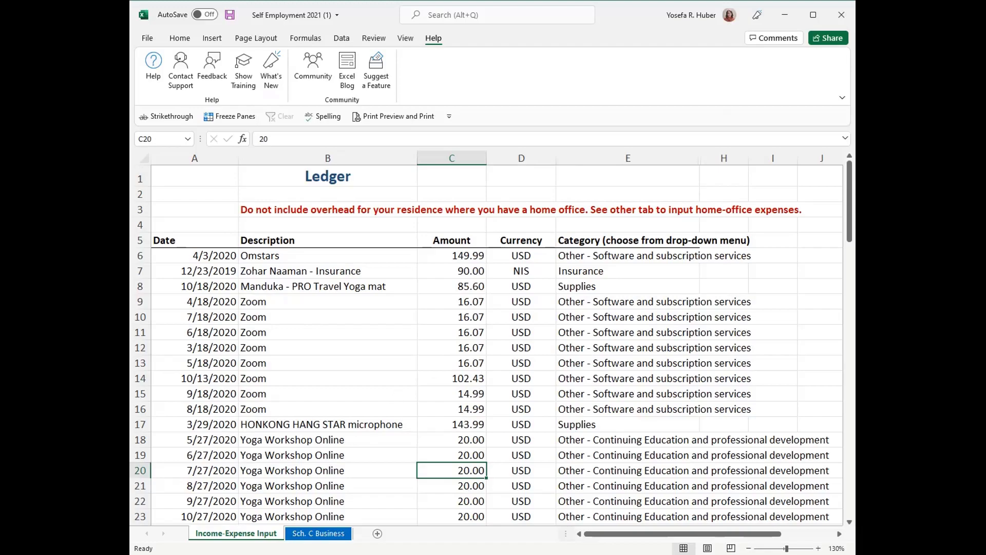
Step: Examine the Sch. C Business sheet's business questions, income and expense categories, and home office section
{"action": "left_click", "coordinate": [319, 537]}
{"action": "left_click", "coordinate": [308, 534]}
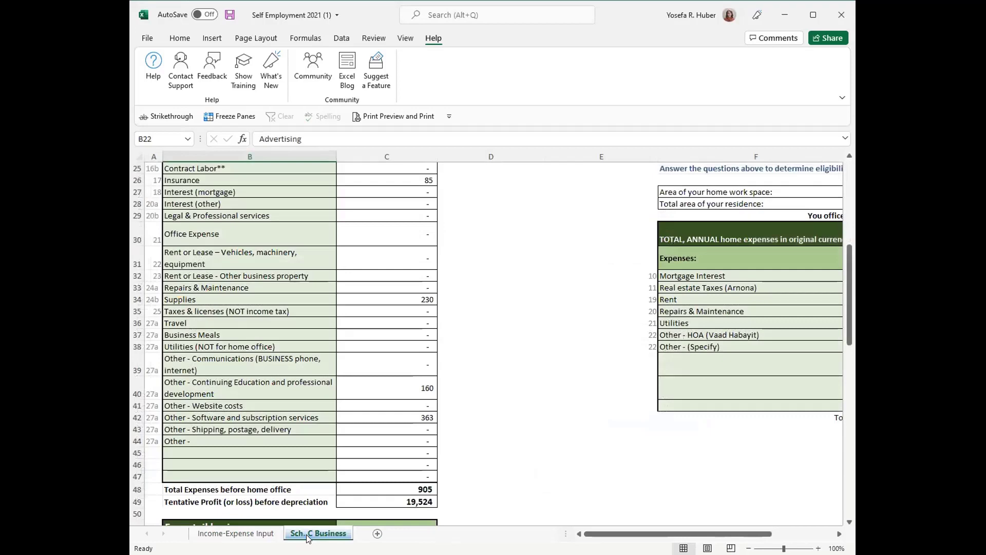
{"action": "scroll", "coordinate": [473, 409], "scroll_direction": "up", "scroll_amount": 8}
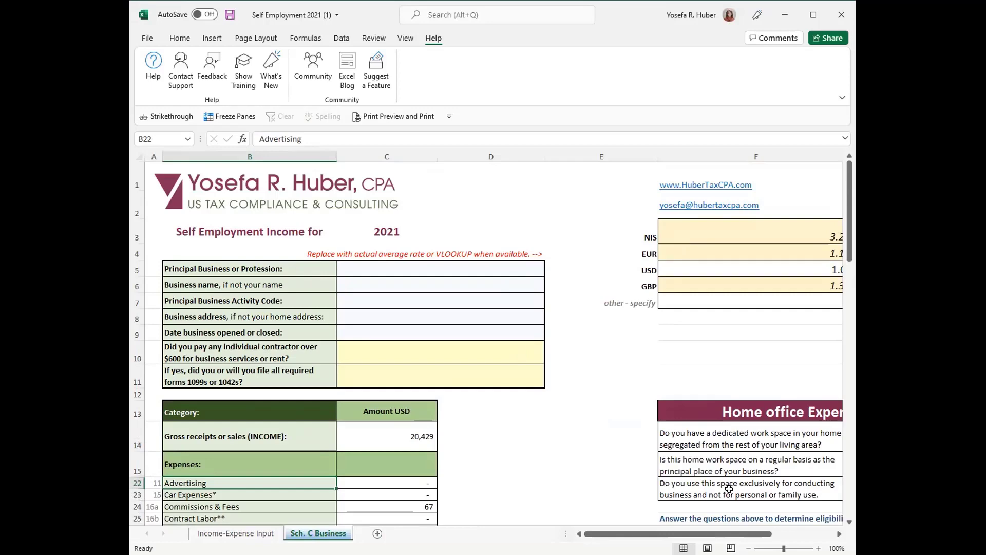
{"action": "mouse_move", "coordinate": [719, 534]}
{"action": "left_mouse_down"}
{"action": "mouse_move", "coordinate": [733, 535]}
{"action": "mouse_move", "coordinate": [710, 536]}
{"action": "left_mouse_up"}
{"action": "scroll", "coordinate": [486, 396], "scroll_direction": "down", "scroll_amount": 2}
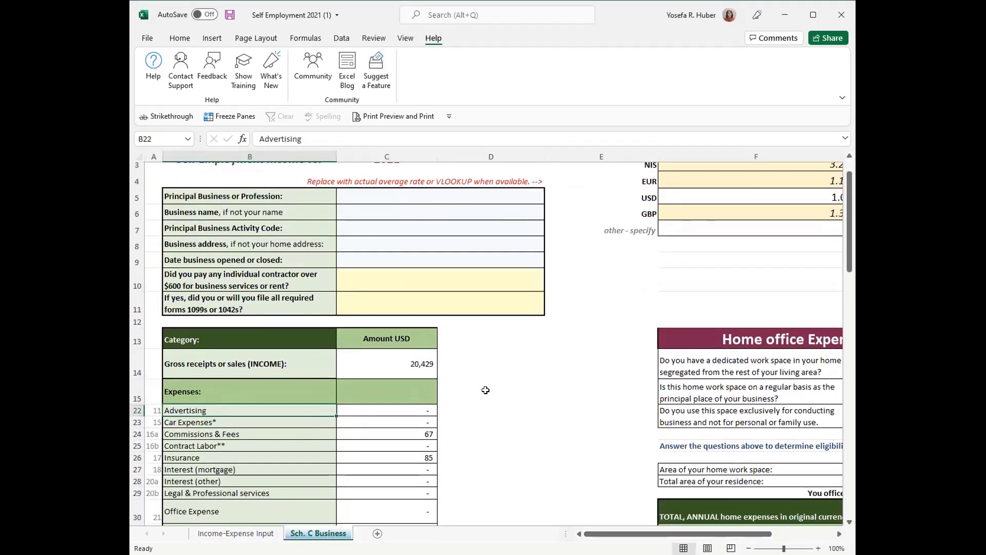
{"action": "scroll", "coordinate": [485, 396], "scroll_direction": "up", "scroll_amount": 2}
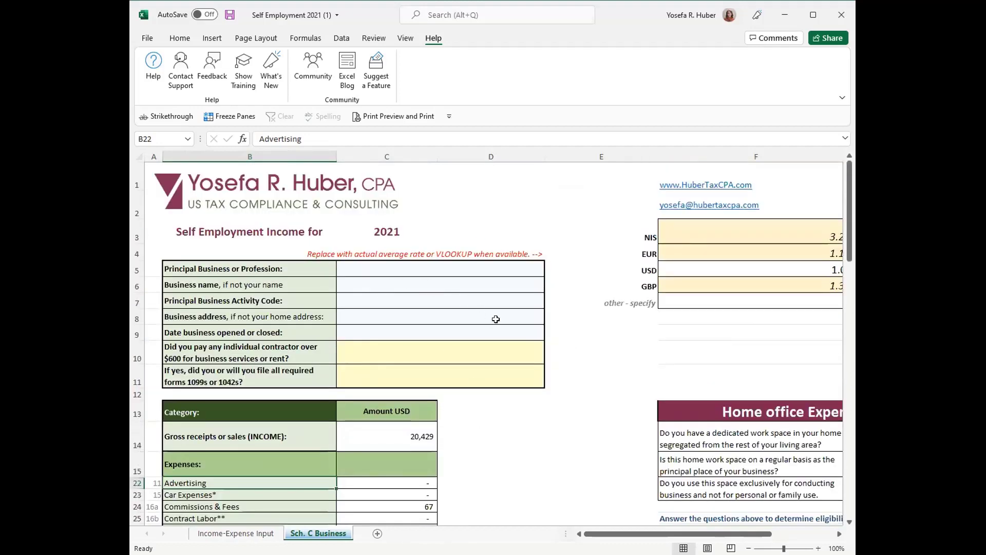
{"action": "scroll", "coordinate": [496, 319], "scroll_direction": "down", "scroll_amount": 3}
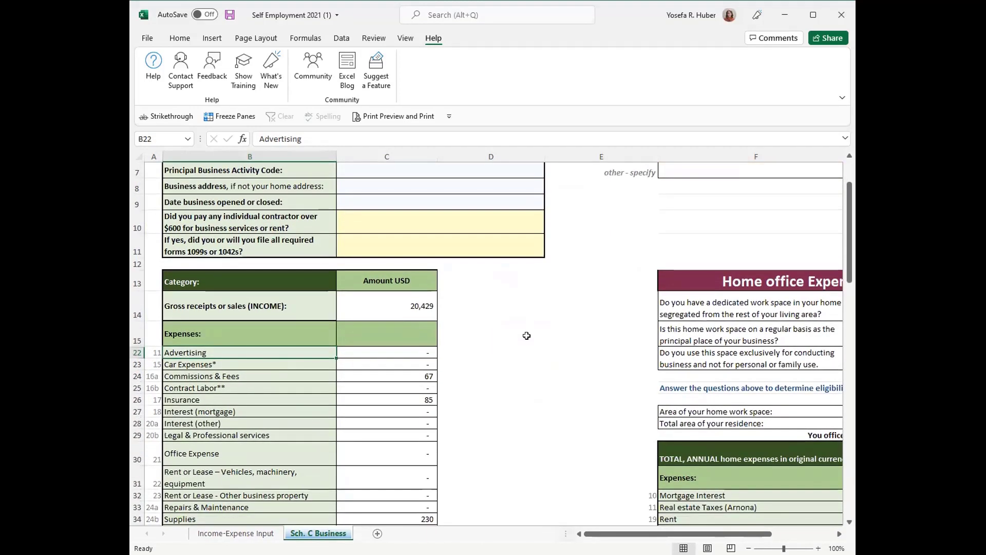
{"action": "scroll", "coordinate": [525, 335], "scroll_direction": "down", "scroll_amount": 2}
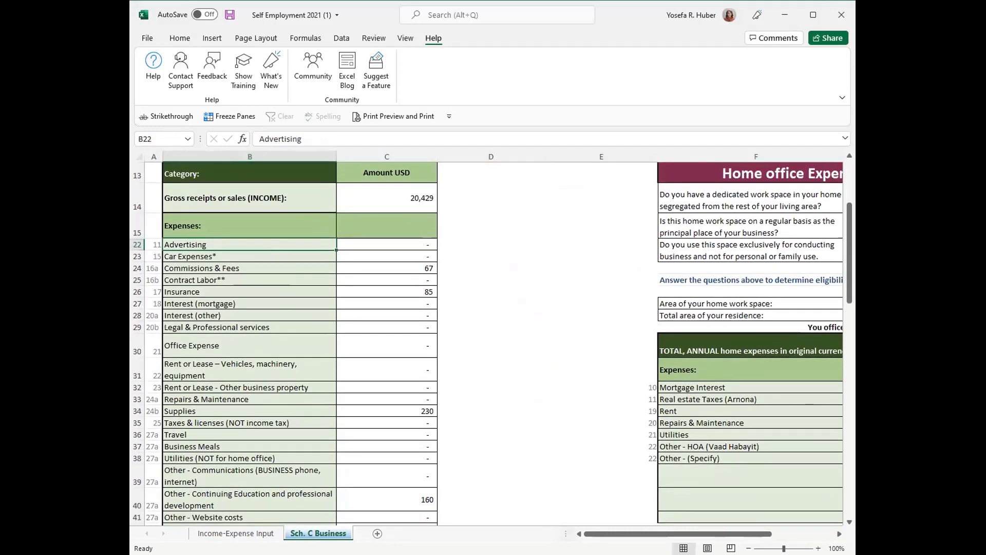
Step: Highlight the upper entries of the Date, Amount, Currency and Category columns on the Income-Expense Input sheet
{"action": "left_click", "coordinate": [235, 534]}
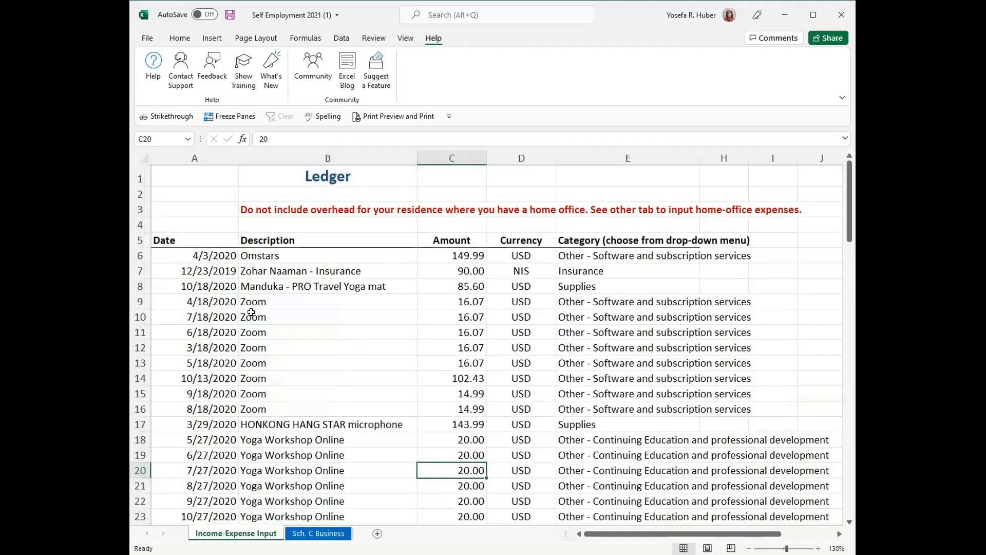
{"action": "left_click_drag", "start_coordinate": [211, 256], "coordinate": [200, 364]}
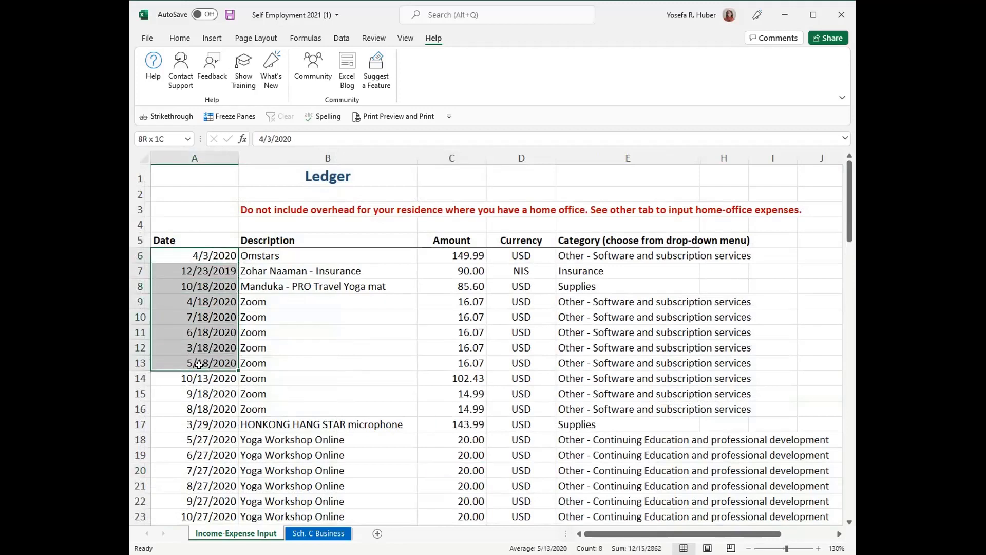
{"action": "left_click_drag", "start_coordinate": [475, 256], "coordinate": [475, 362]}
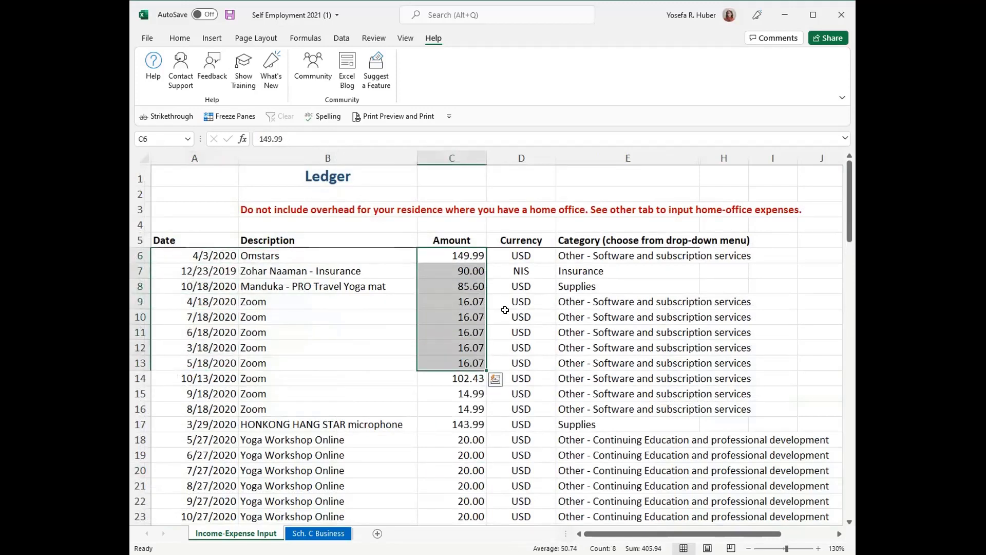
{"action": "left_click_drag", "start_coordinate": [521, 256], "coordinate": [519, 349]}
{"action": "left_click_drag", "start_coordinate": [566, 272], "coordinate": [586, 378]}
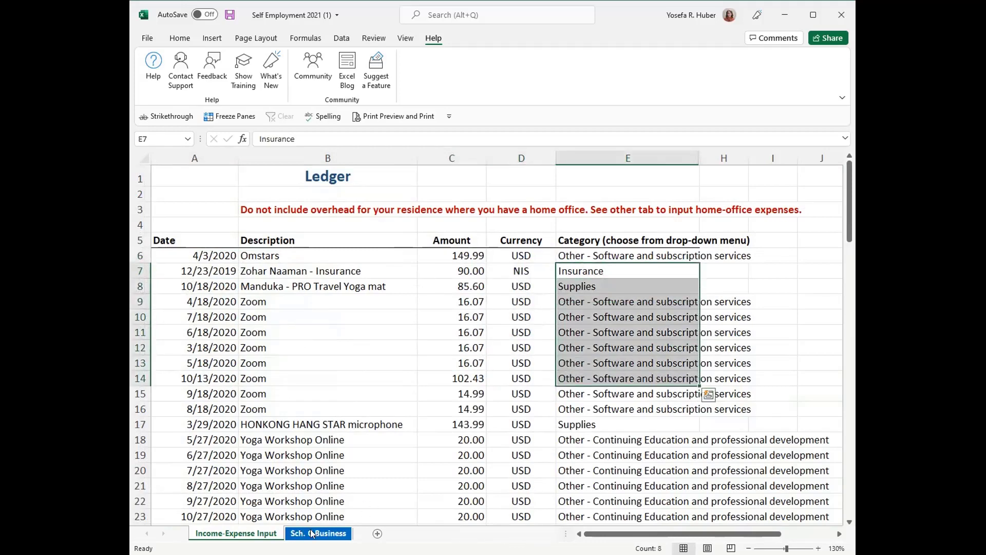
Step: Check the expense amounts on the Sch. C Business sheet and inspect the formula in cell C39
{"action": "left_click", "coordinate": [311, 529]}
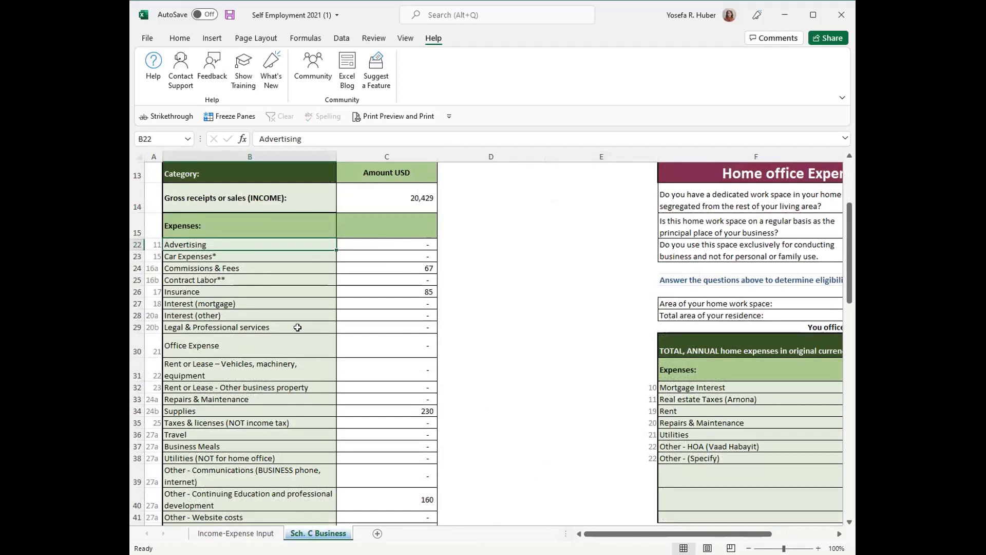
{"action": "left_click_drag", "start_coordinate": [390, 226], "coordinate": [398, 491]}
{"action": "left_click", "coordinate": [399, 480]}
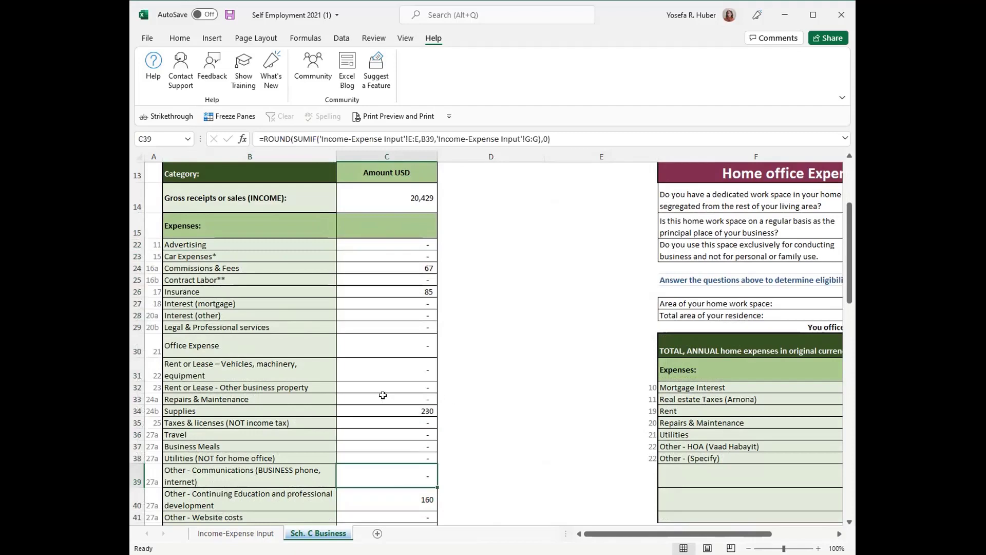
{"action": "scroll", "coordinate": [383, 395], "scroll_direction": "up", "scroll_amount": 4}
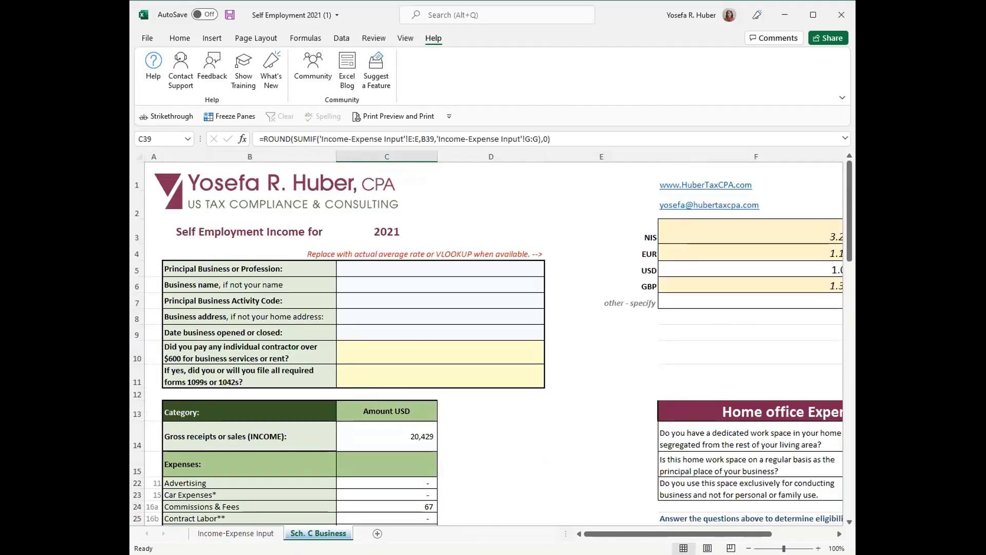
Step: Compare the first date entry in the ledger with the expense category amounts on the Sch. C Business sheet
{"action": "left_click", "coordinate": [236, 533]}
{"action": "left_click", "coordinate": [210, 255]}
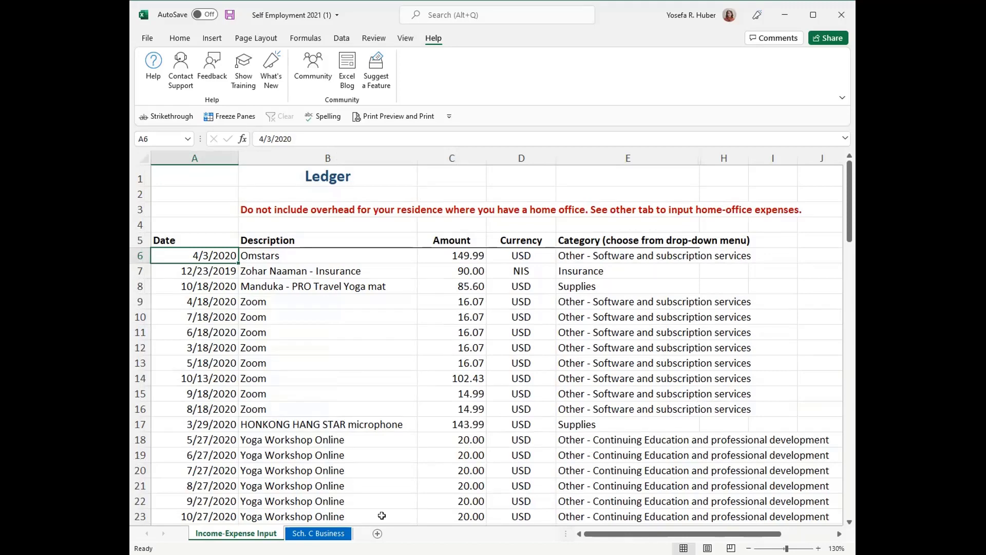
{"action": "left_click", "coordinate": [335, 534]}
{"action": "scroll", "coordinate": [375, 360], "scroll_direction": "down", "scroll_amount": 5}
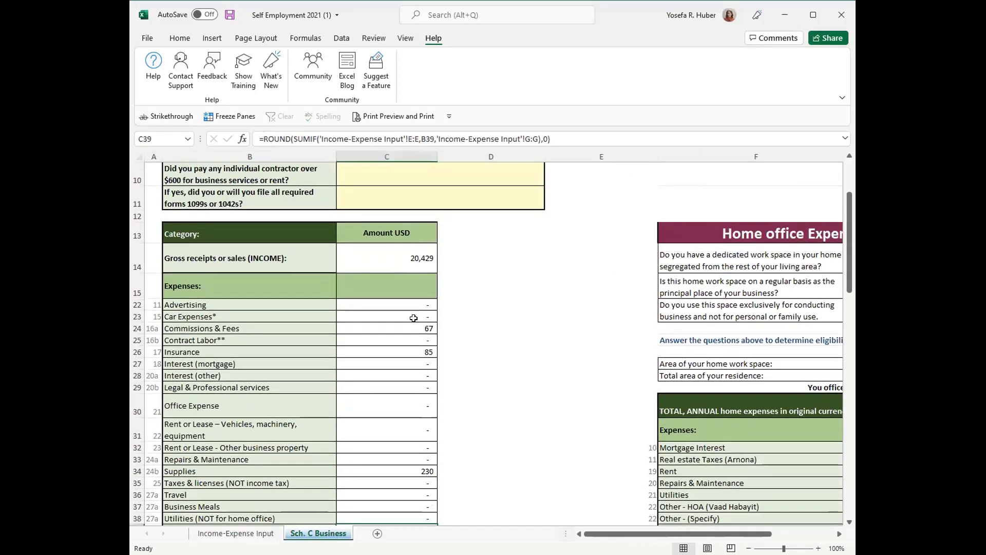
{"action": "left_click_drag", "start_coordinate": [413, 318], "coordinate": [413, 498]}
Step: Review the individual amounts in the Amount column of the Income-Expense Input ledger
{"action": "left_click", "coordinate": [236, 533]}
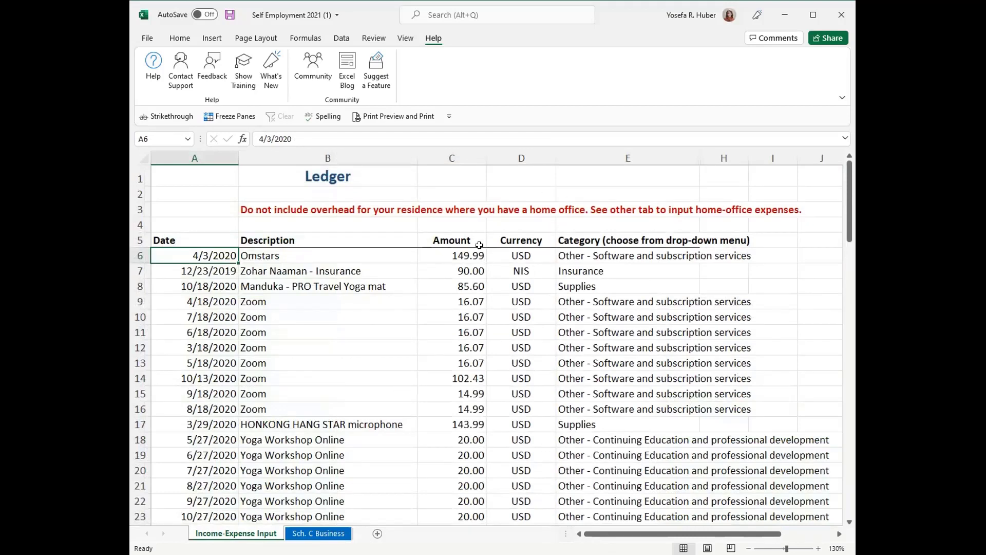
{"action": "left_click_drag", "start_coordinate": [473, 255], "coordinate": [465, 424]}
{"action": "left_click", "coordinate": [465, 441]}
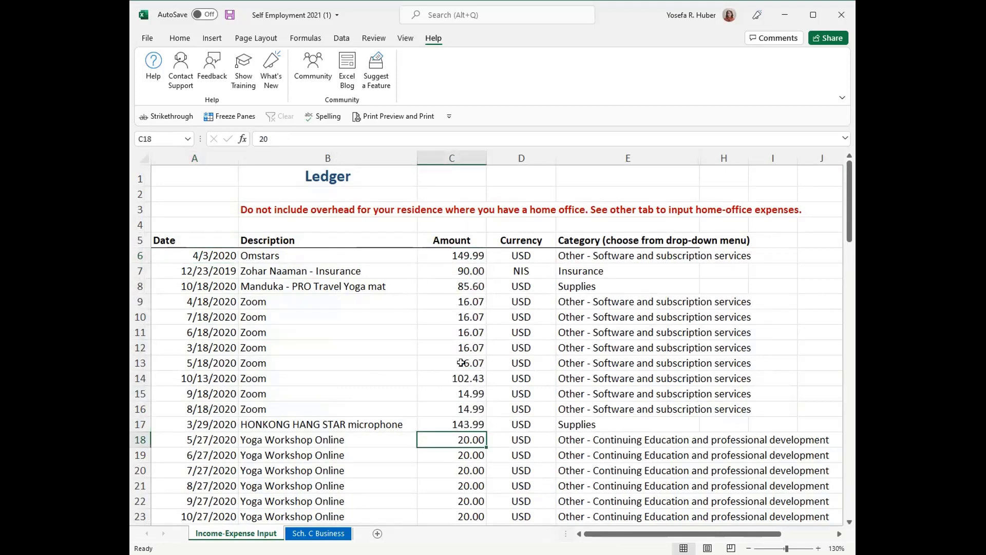
{"action": "left_click", "coordinate": [461, 341]}
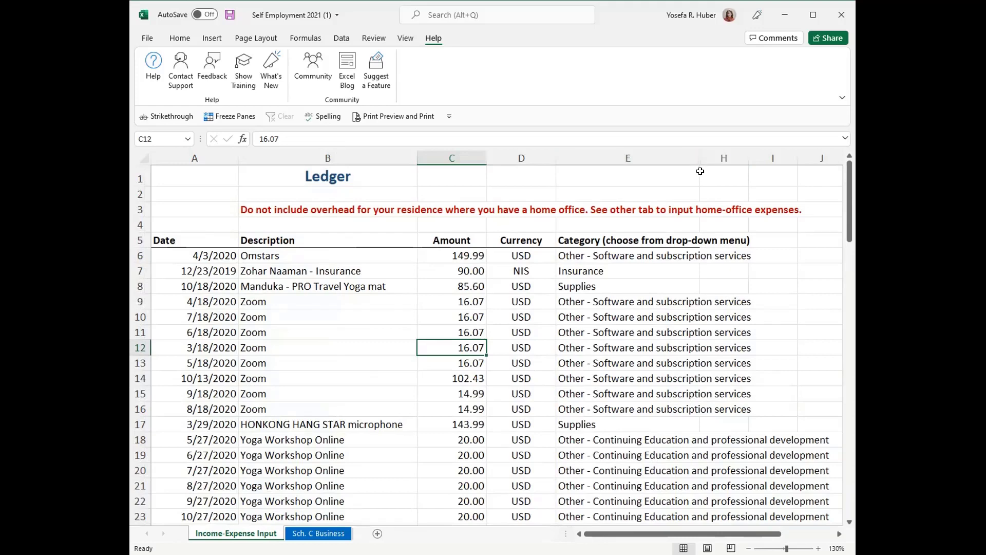
Step: Unhide the hidden columns F and G between the Category column and column H on the Income-Expense Input sheet
{"action": "left_click_drag", "start_coordinate": [690, 158], "coordinate": [719, 160]}
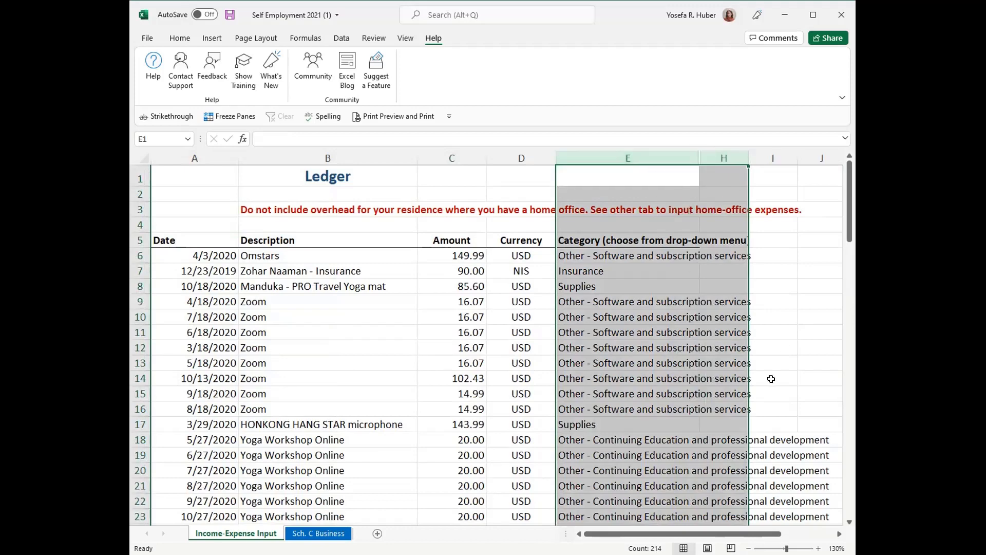
{"action": "left_click", "coordinate": [663, 366]}
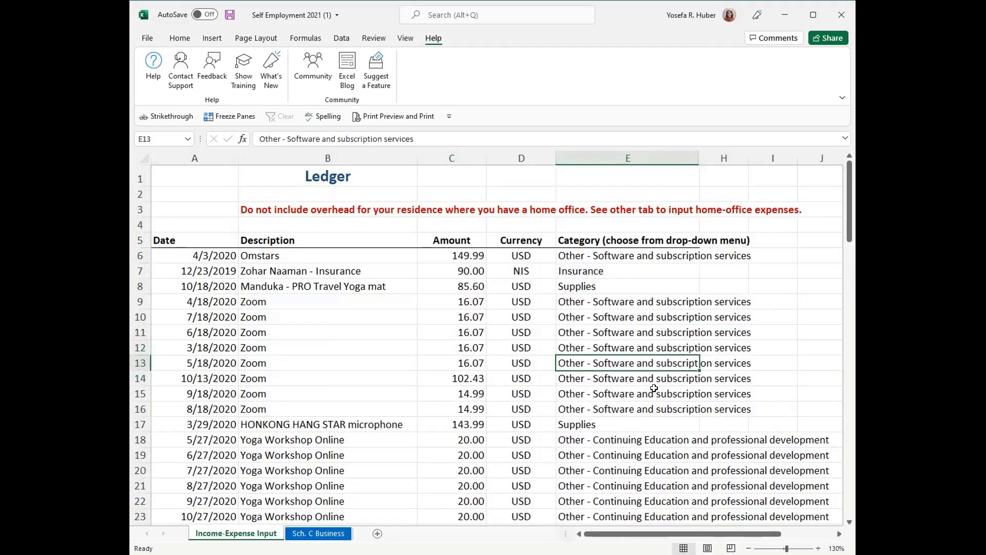
{"action": "left_click", "coordinate": [650, 159]}
{"action": "right_click", "coordinate": [622, 158]}
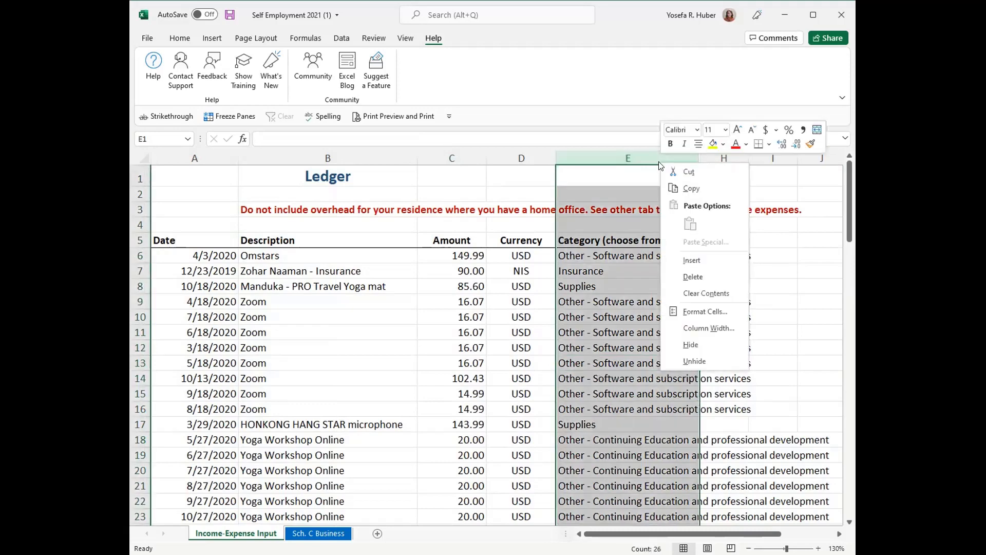
{"action": "left_click", "coordinate": [621, 155]}
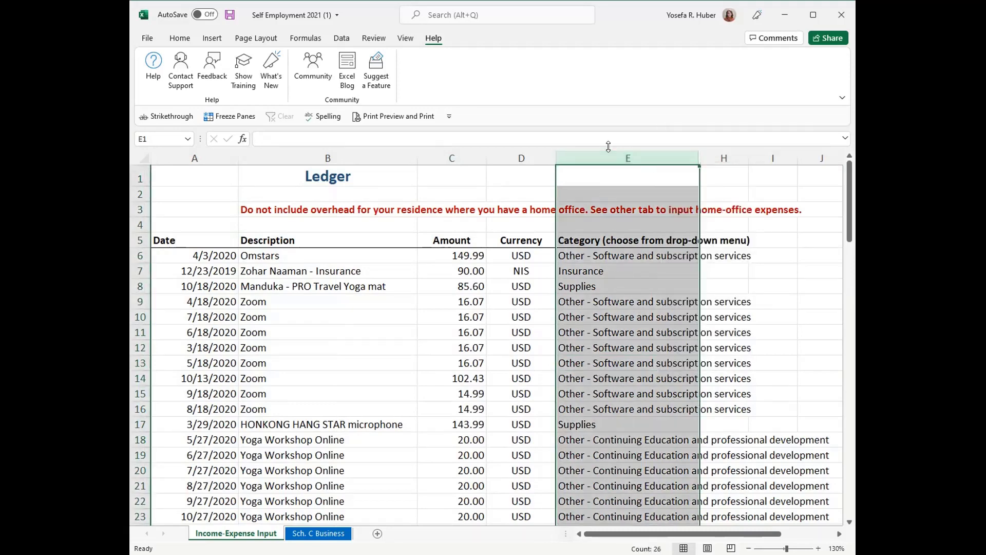
{"action": "right_click", "coordinate": [606, 155]}
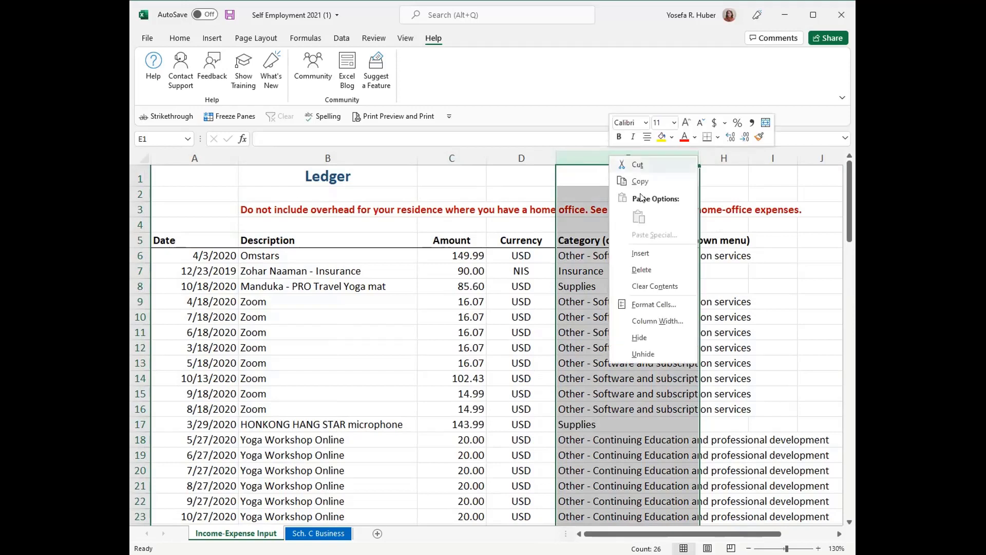
{"action": "left_click", "coordinate": [577, 287]}
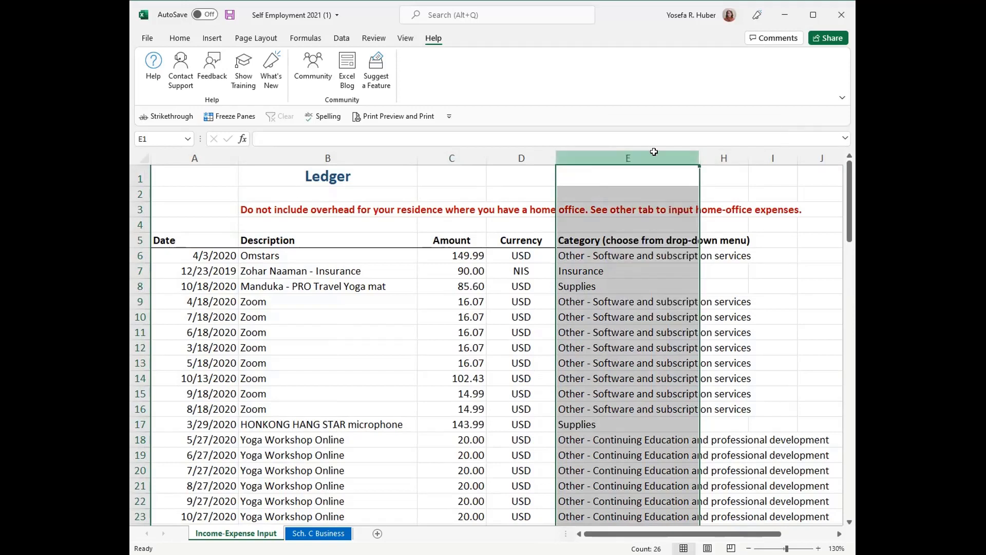
{"action": "left_click_drag", "start_coordinate": [628, 158], "coordinate": [724, 156]}
{"action": "right_click", "coordinate": [725, 159]}
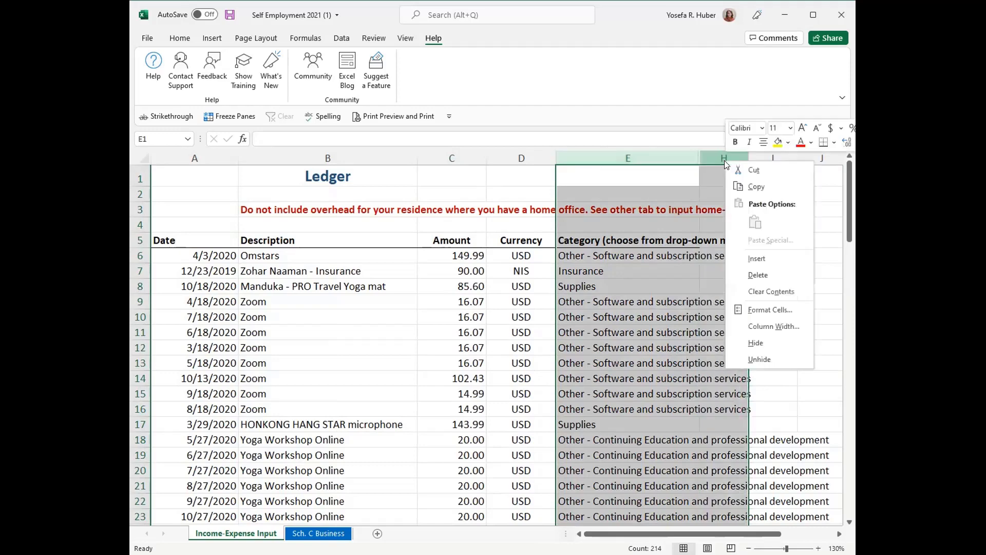
{"action": "left_click", "coordinate": [758, 359]}
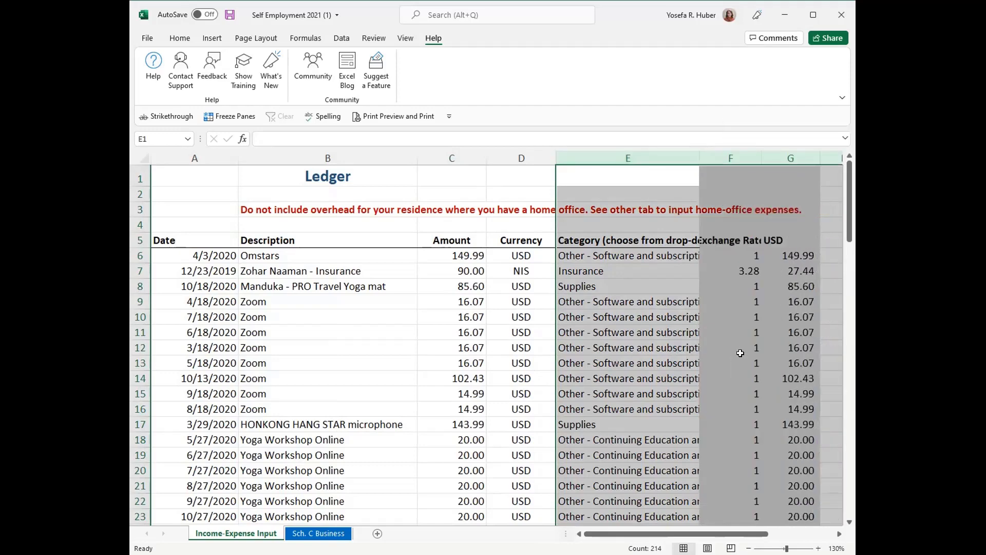
Step: Examine the Exchange Rate and USD conversion columns F and G, and undo the unhiding of these columns
{"action": "left_click", "coordinate": [648, 353]}
{"action": "left_click_drag", "start_coordinate": [734, 262], "coordinate": [742, 429]}
{"action": "left_click_drag", "start_coordinate": [791, 286], "coordinate": [786, 363]}
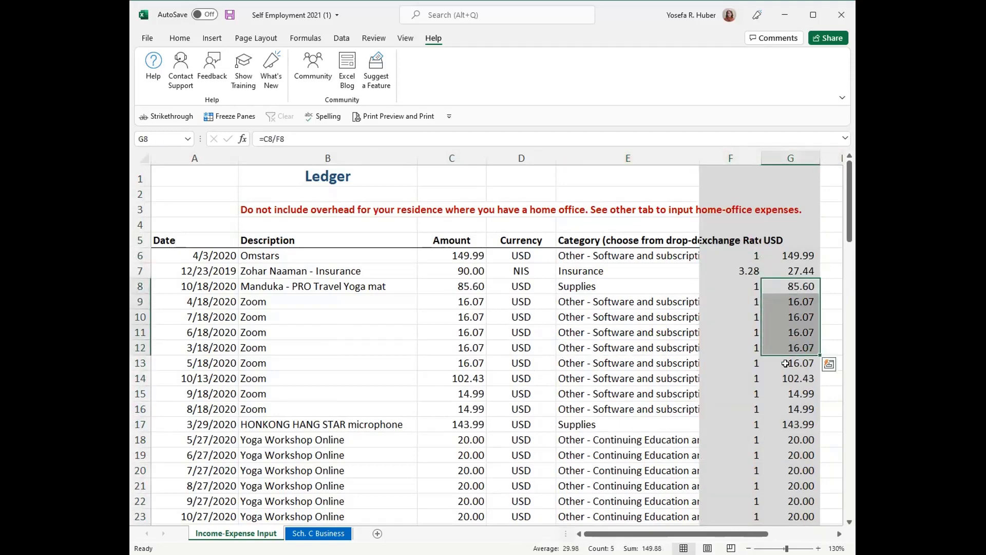
{"action": "left_click", "coordinate": [786, 377]}
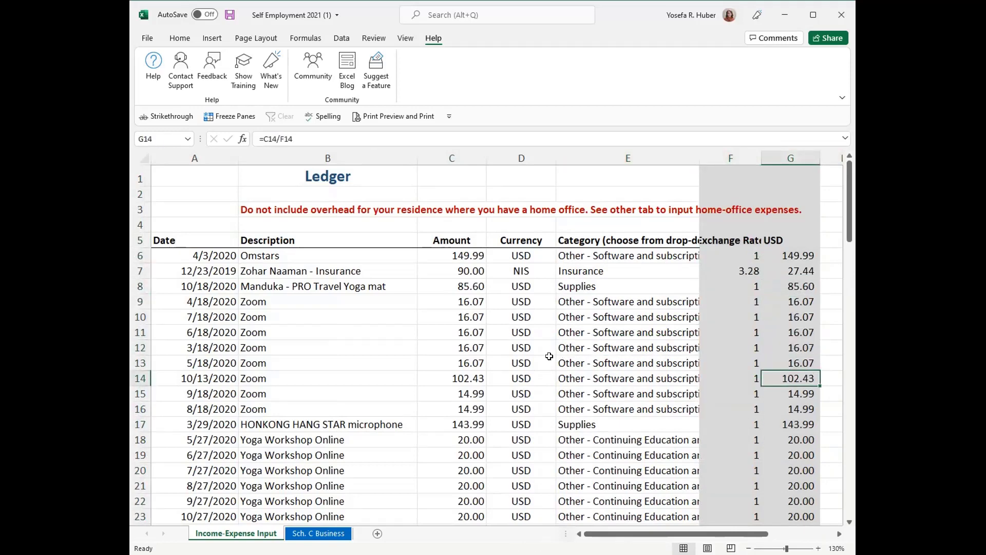
{"action": "key", "text": "ctrl+z"}
{"action": "left_click", "coordinate": [359, 366]}
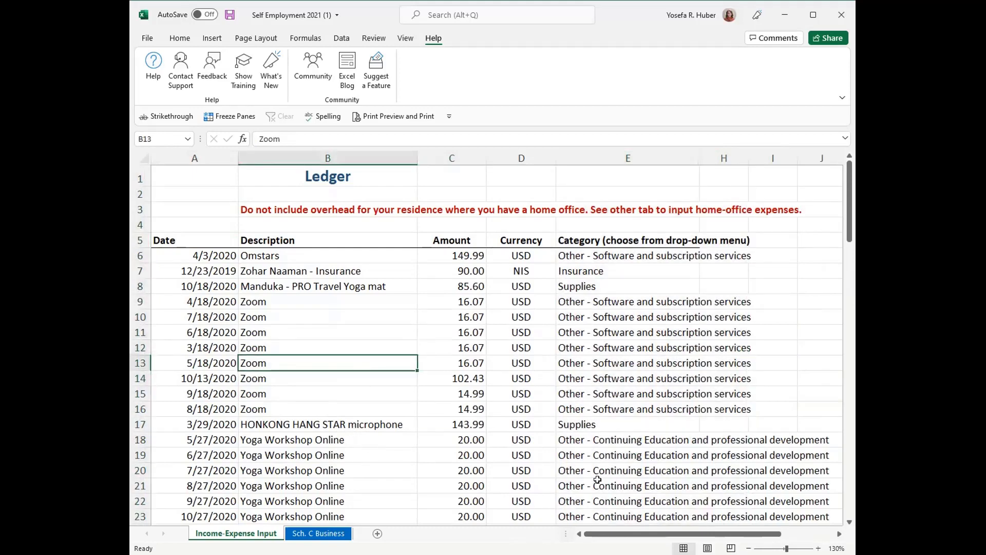
Step: Check the expense categories, totals and business information sections on the Sch. C Business sheet
{"action": "left_click", "coordinate": [337, 534]}
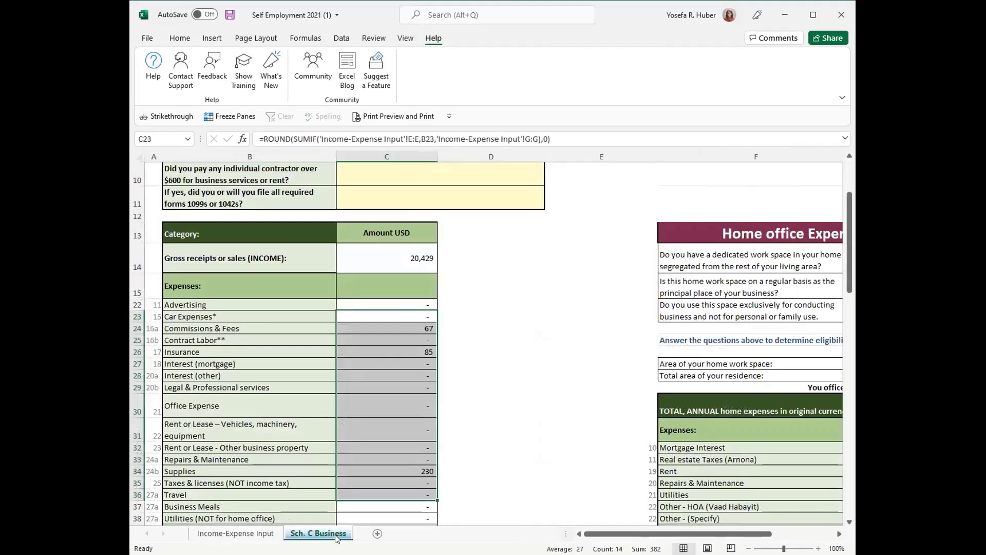
{"action": "scroll", "coordinate": [469, 331], "scroll_direction": "down", "scroll_amount": 5}
{"action": "scroll", "coordinate": [314, 257], "scroll_direction": "down", "scroll_amount": 3}
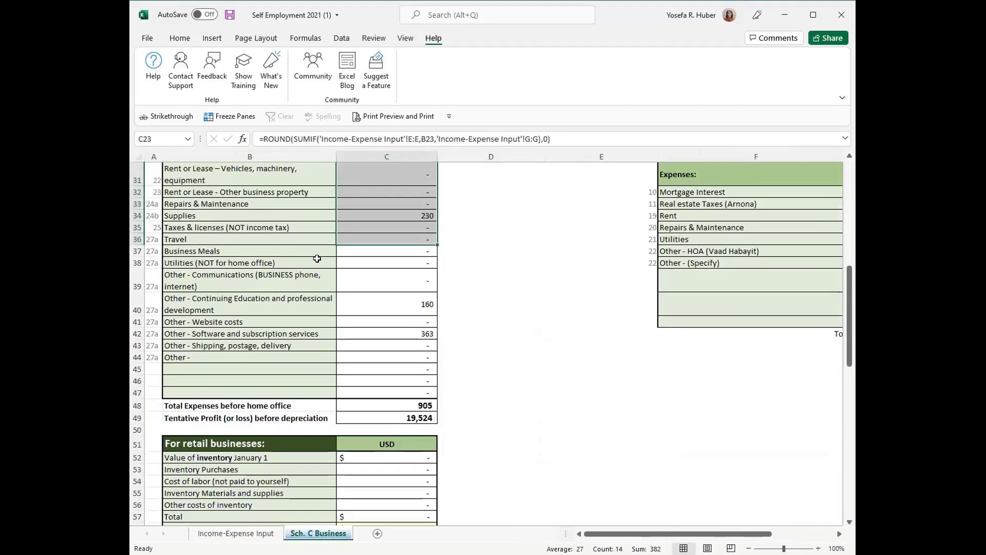
{"action": "left_click", "coordinate": [643, 389]}
{"action": "scroll", "coordinate": [591, 385], "scroll_direction": "up", "scroll_amount": 10}
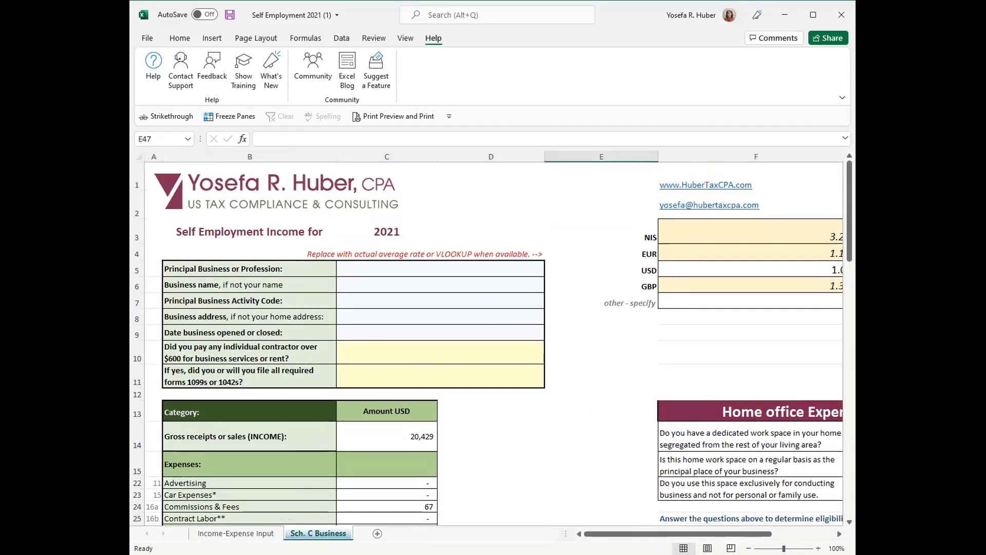
Step: Return to the Income-Expense Input sheet and review the entries in the ledger's Date column
{"action": "left_click", "coordinate": [226, 534]}
{"action": "left_click_drag", "start_coordinate": [201, 251], "coordinate": [214, 440]}
{"action": "left_click", "coordinate": [323, 423]}
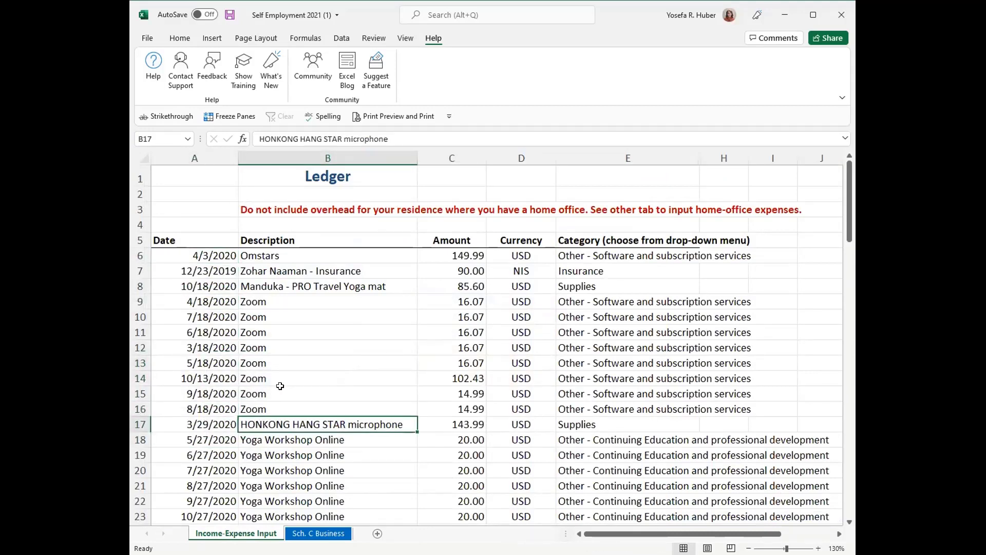
{"action": "left_click", "coordinate": [212, 334]}
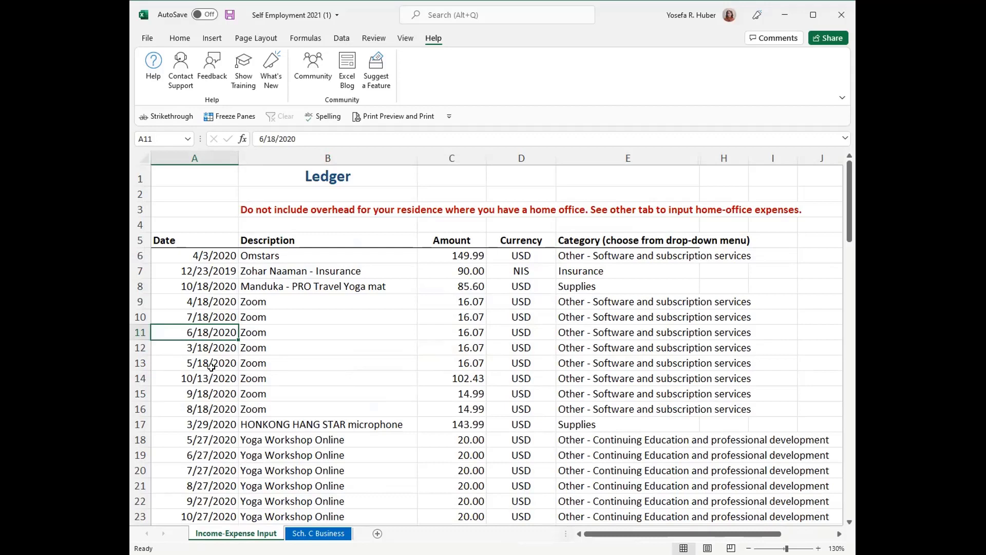
{"action": "left_click", "coordinate": [171, 249]}
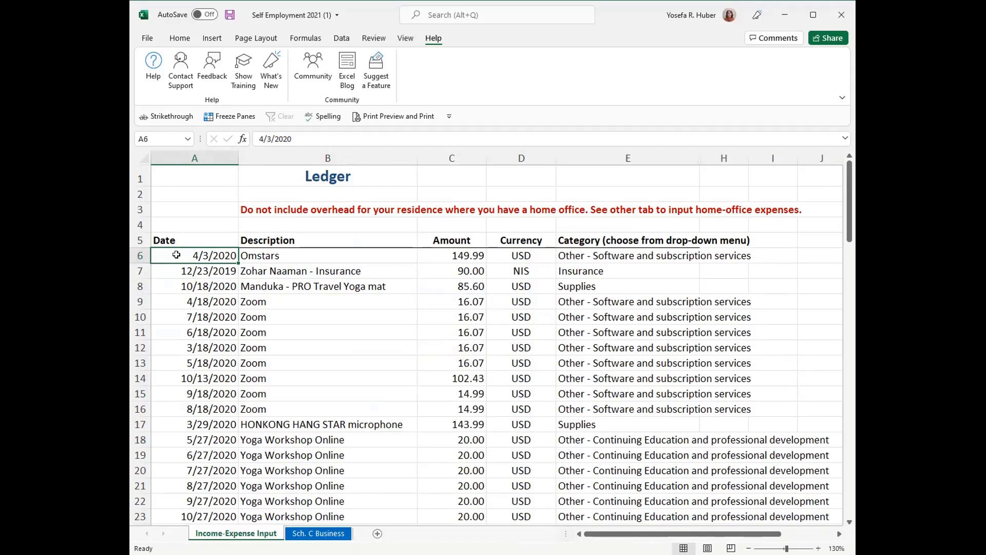
{"action": "mouse_move", "coordinate": [176, 254]}
{"action": "left_mouse_down"}
{"action": "mouse_move", "coordinate": [176, 270]}
{"action": "mouse_move", "coordinate": [183, 258]}
{"action": "left_mouse_up"}
{"action": "left_click_drag", "start_coordinate": [219, 252], "coordinate": [202, 440]}
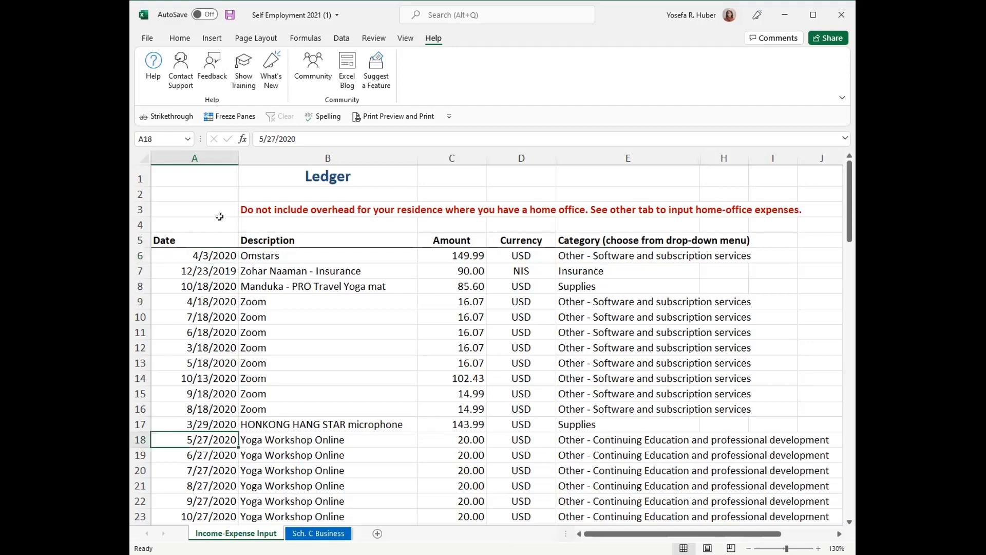
Step: Format the entire Date column A of the ledger with the Long Date number format
{"action": "left_click", "coordinate": [213, 155]}
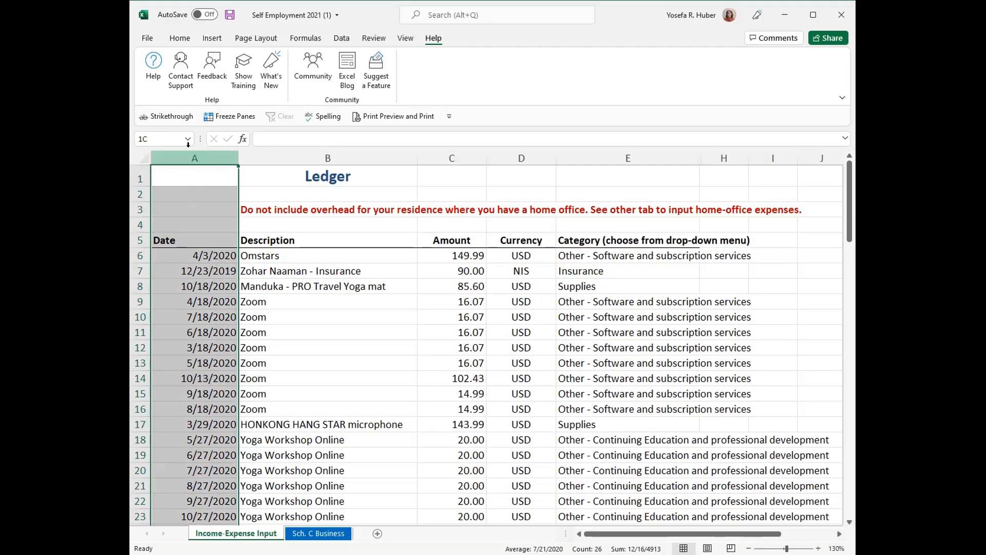
{"action": "left_click", "coordinate": [178, 39]}
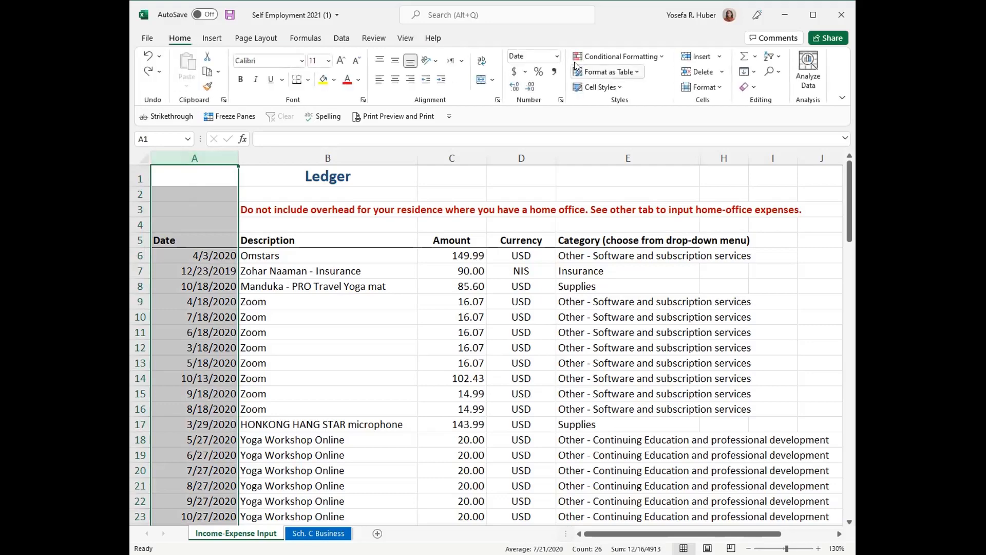
{"action": "left_click", "coordinate": [556, 56]}
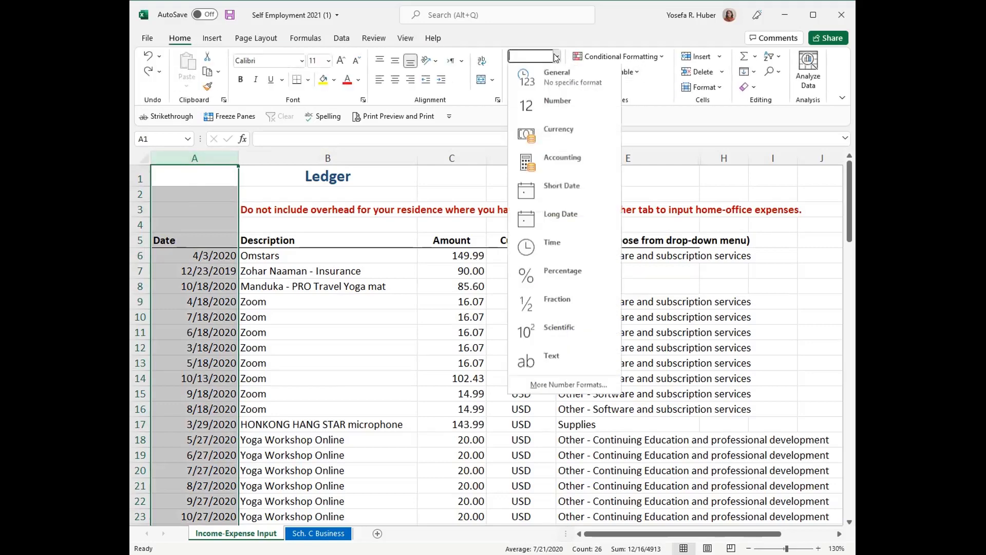
{"action": "left_click", "coordinate": [564, 208]}
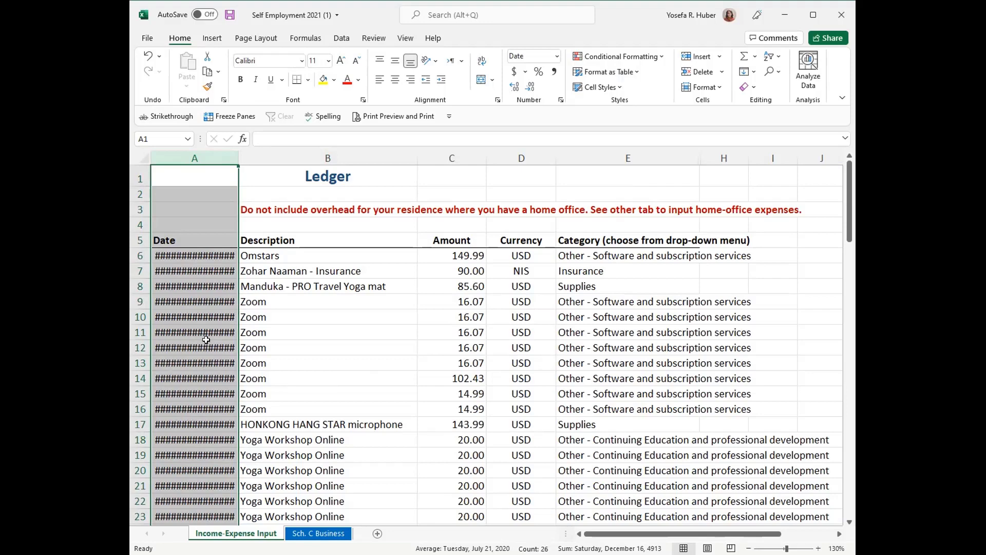
Step: Autofit Date column A to its contents and widen it slightly more to leave room beside the long dates
{"action": "left_click", "coordinate": [193, 410]}
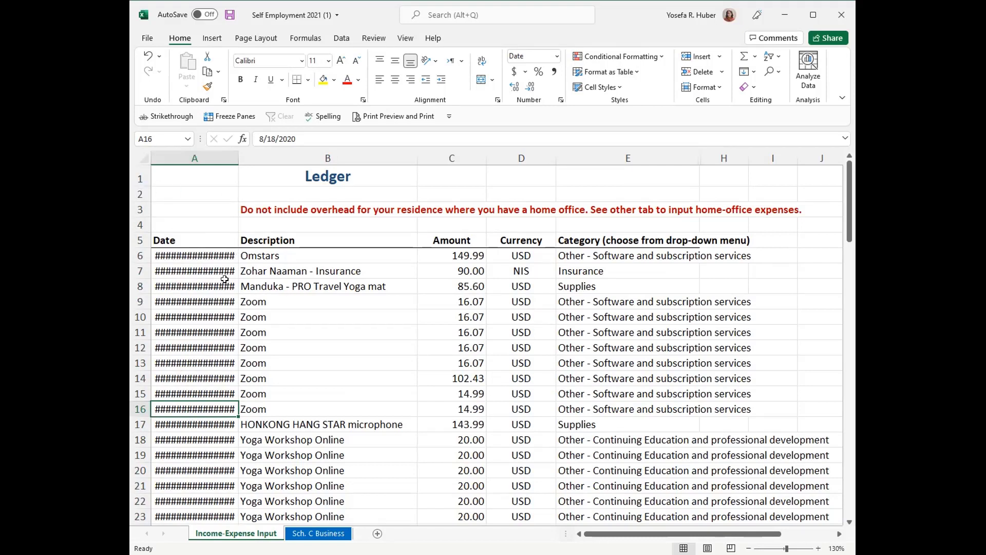
{"action": "double_click", "coordinate": [235, 156]}
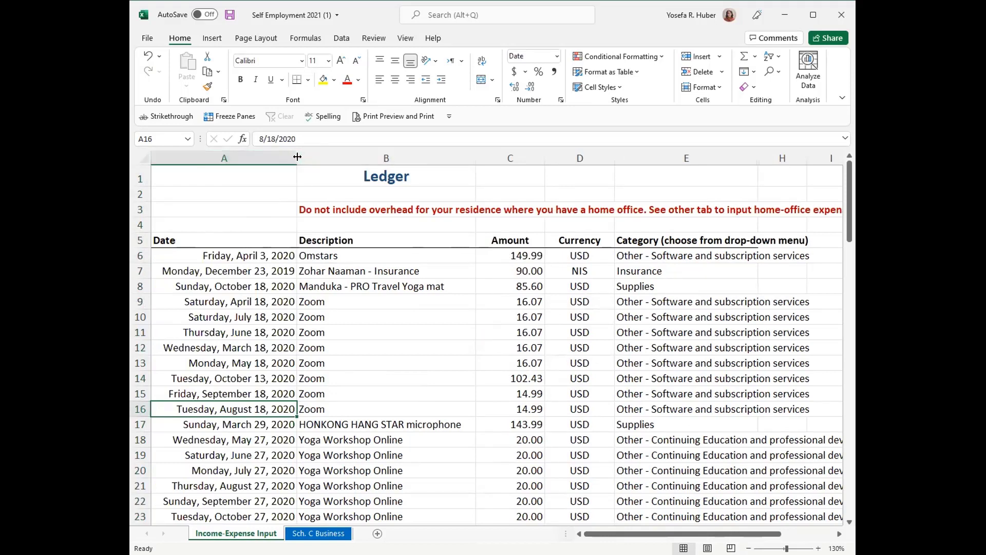
{"action": "left_click_drag", "start_coordinate": [297, 155], "coordinate": [333, 157]}
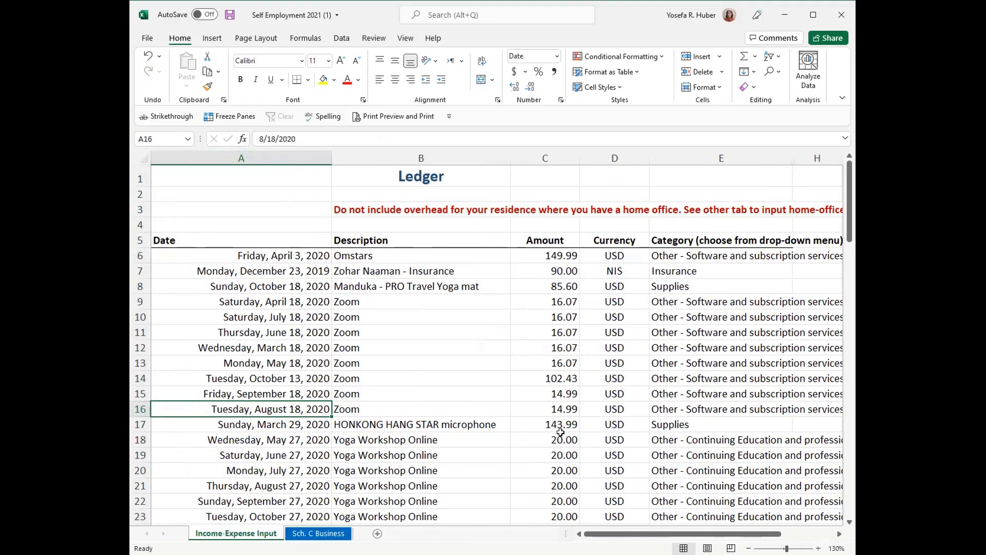
Step: Examine the long-format dates throughout the Date column, from the first ledger entry down to row 30
{"action": "scroll", "coordinate": [560, 434], "scroll_direction": "down", "scroll_amount": 4}
{"action": "scroll", "coordinate": [555, 451], "scroll_direction": "up", "scroll_amount": 4}
{"action": "left_click_drag", "start_coordinate": [251, 259], "coordinate": [247, 235]}
{"action": "scroll", "coordinate": [245, 439], "scroll_direction": "down", "scroll_amount": 4}
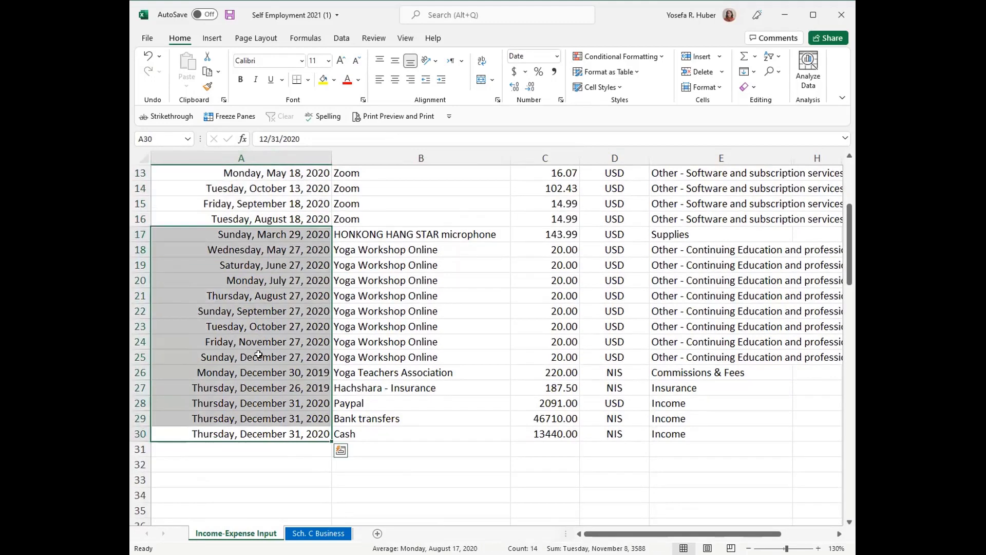
{"action": "scroll", "coordinate": [263, 347], "scroll_direction": "up", "scroll_amount": 4}
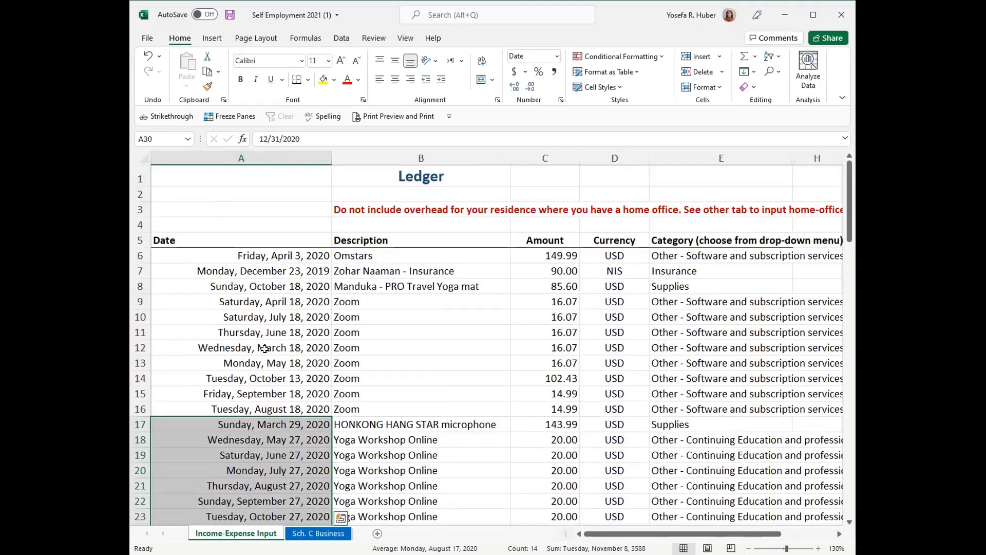
{"action": "left_click", "coordinate": [240, 440]}
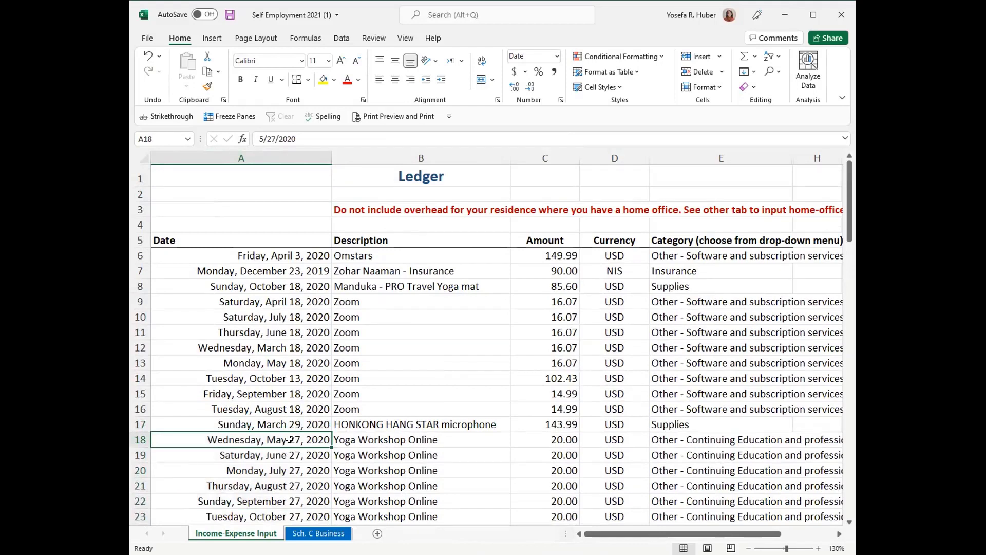
{"action": "left_click", "coordinate": [271, 381]}
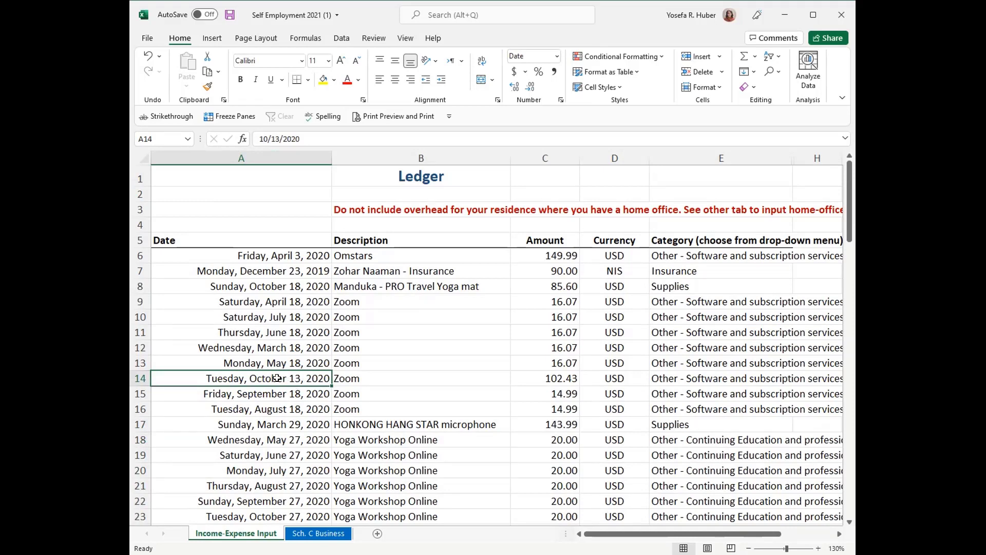
{"action": "left_click", "coordinate": [250, 159]}
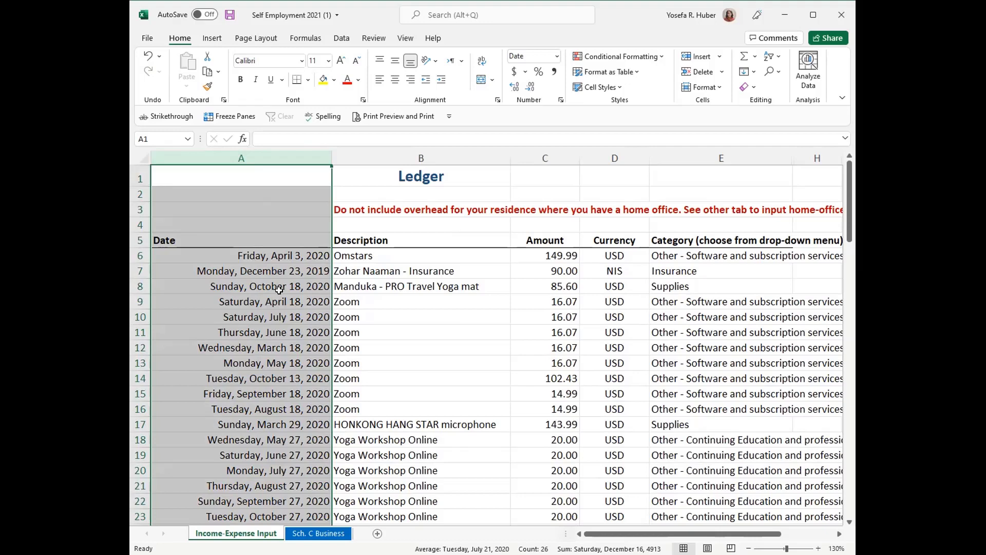
{"action": "left_click", "coordinate": [279, 393]}
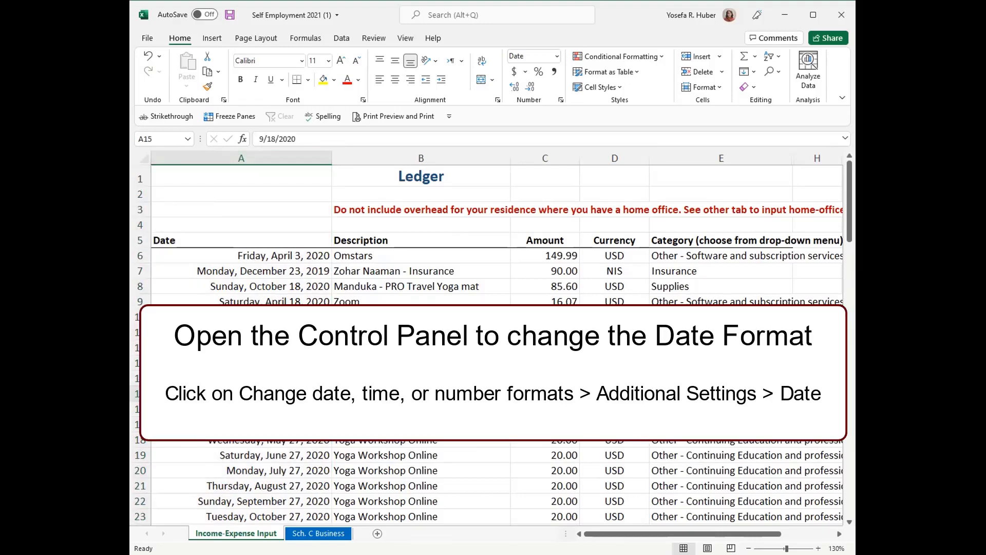
{"action": "left_click_drag", "start_coordinate": [256, 269], "coordinate": [257, 332]}
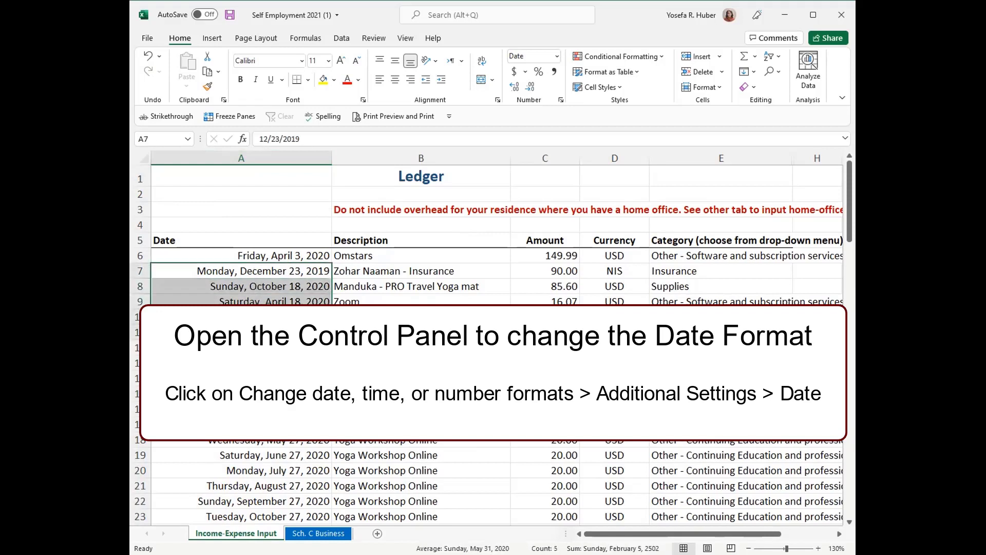
Step: Try to enter 8.2.2002 as the date in cell A11 of the ledger, cancelling the entry
{"action": "left_click", "coordinate": [257, 332]}
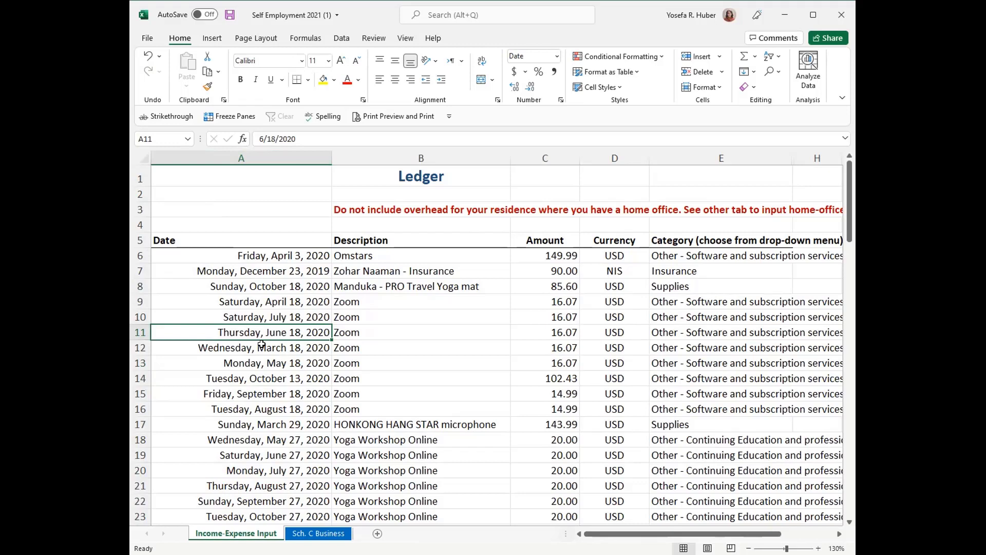
{"action": "type", "text": "8"}
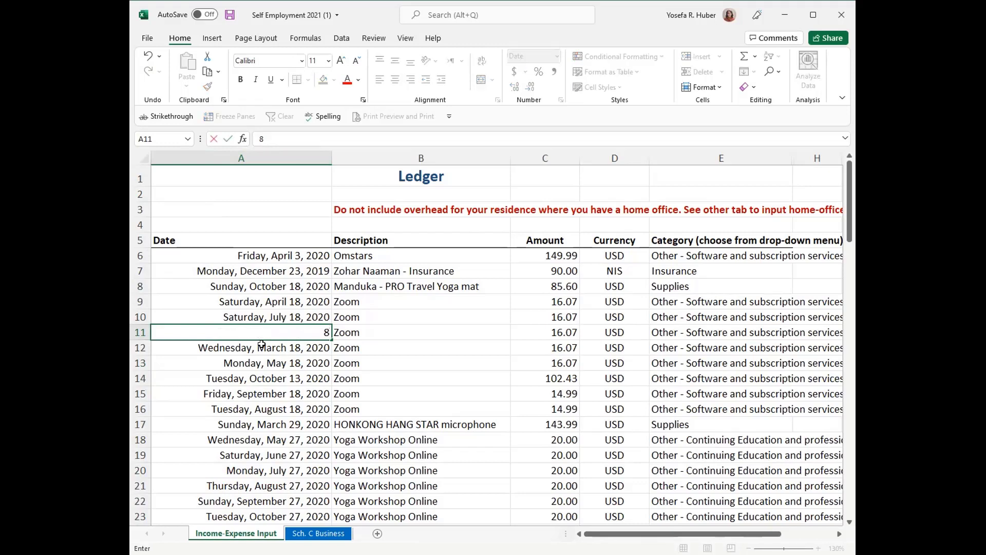
{"action": "type", "text": ".2.2002"}
{"action": "key", "text": "Return"}
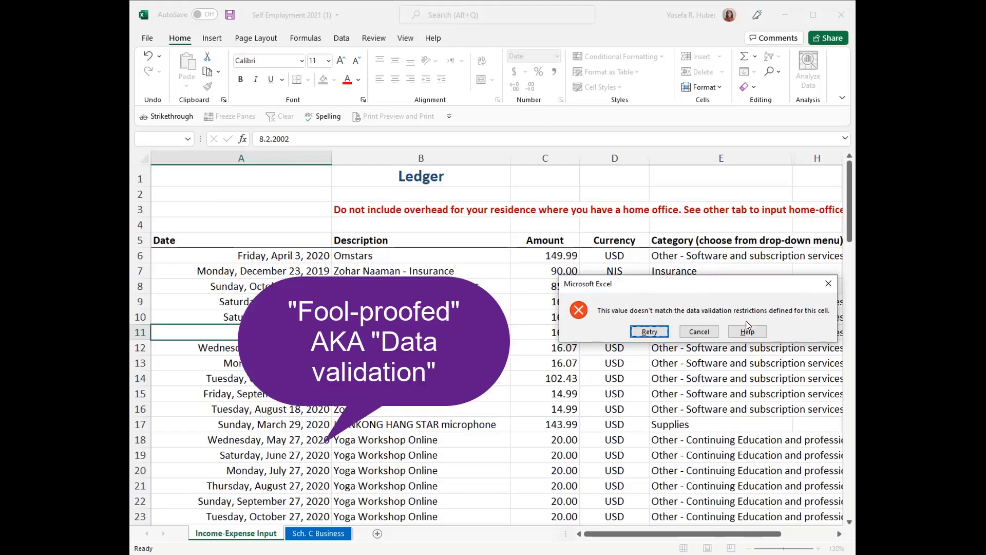
{"action": "left_click", "coordinate": [700, 332]}
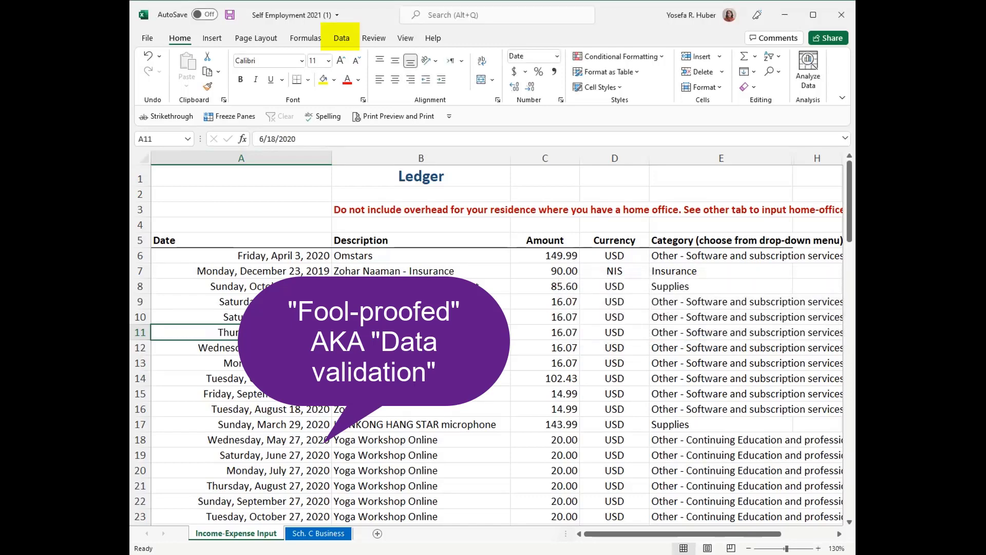
{"action": "left_click", "coordinate": [274, 159]}
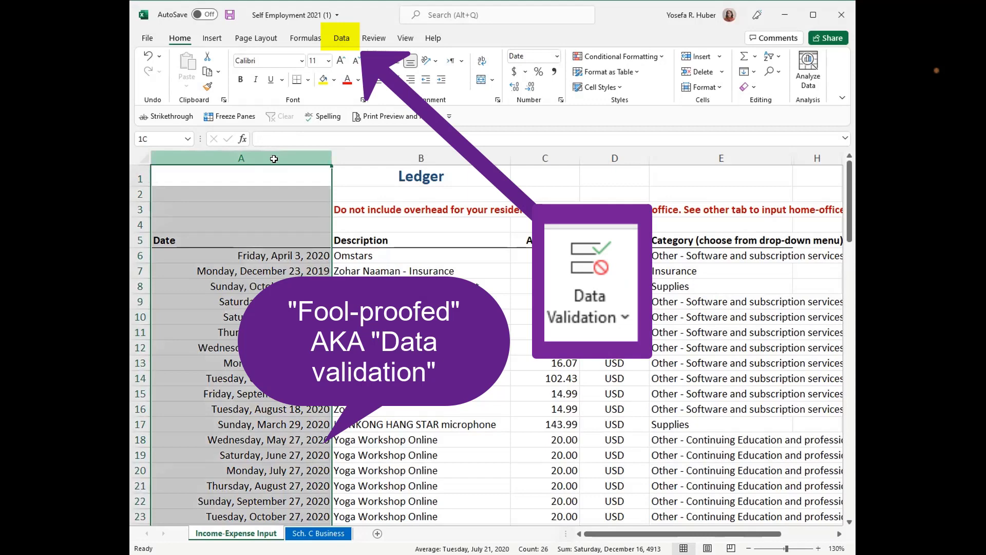
{"action": "left_click", "coordinate": [515, 160]}
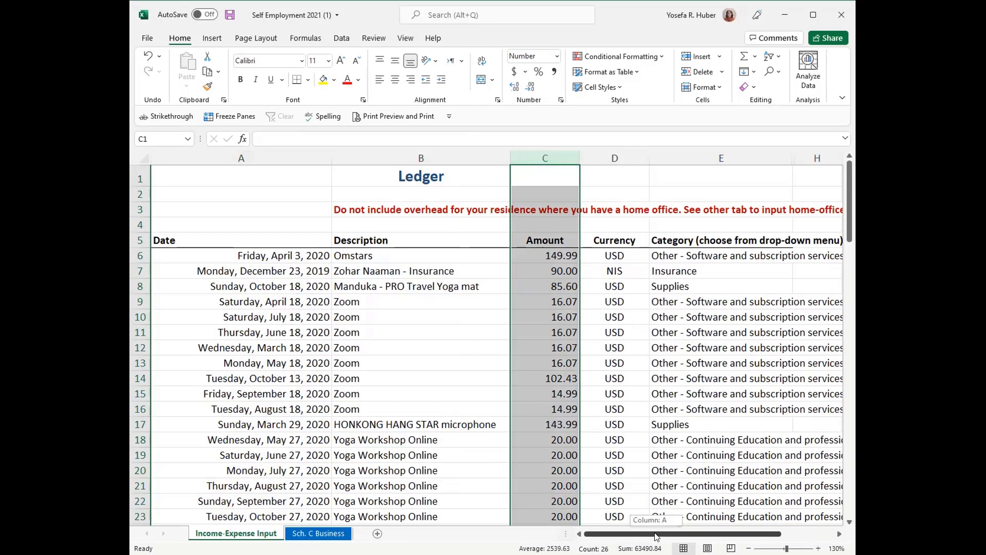
Step: Enter three test dates in the empty cells L11 to L13: 2/2/2002, 2.2.2002 and 13/2/2002
{"action": "left_click_drag", "start_coordinate": [655, 537], "coordinate": [681, 537]}
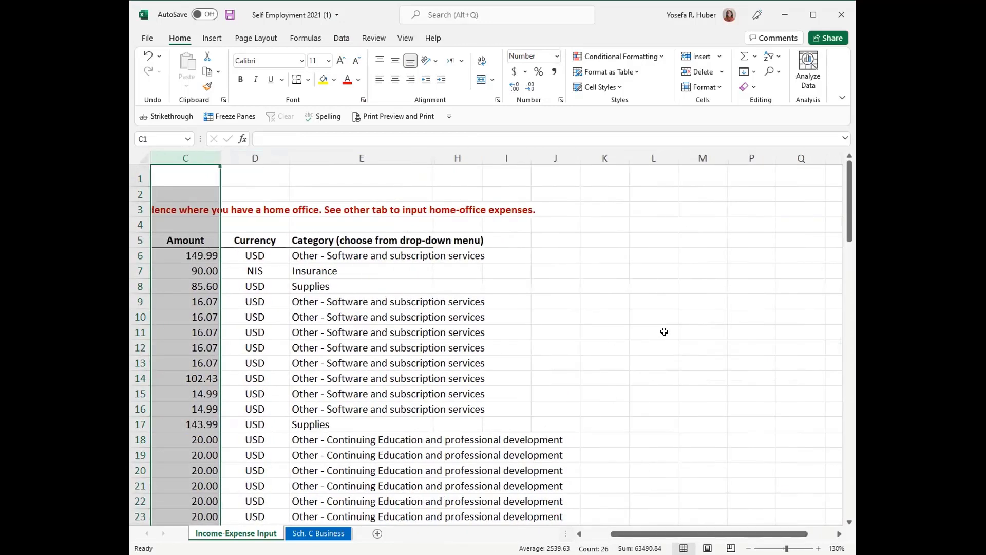
{"action": "left_click", "coordinate": [663, 332]}
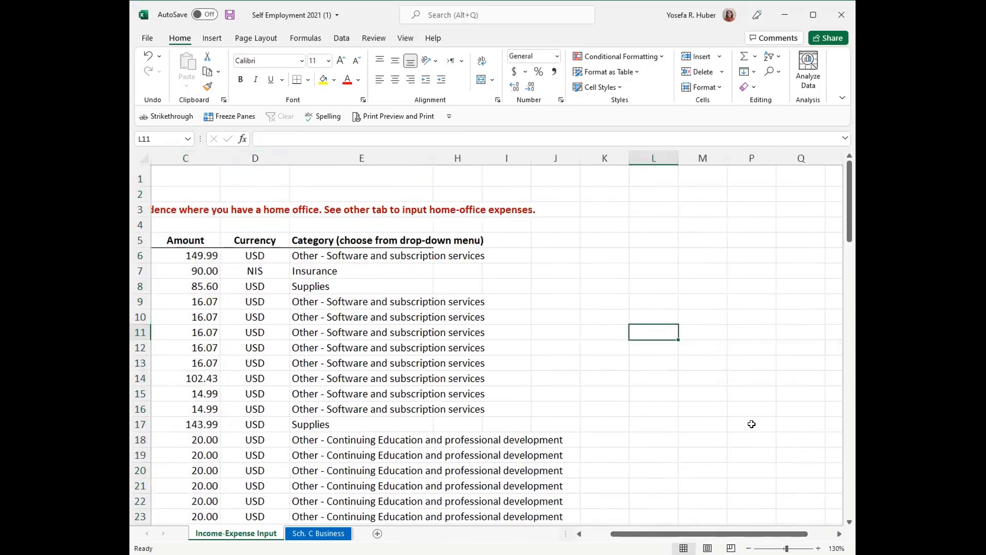
{"action": "type", "text": "2"}
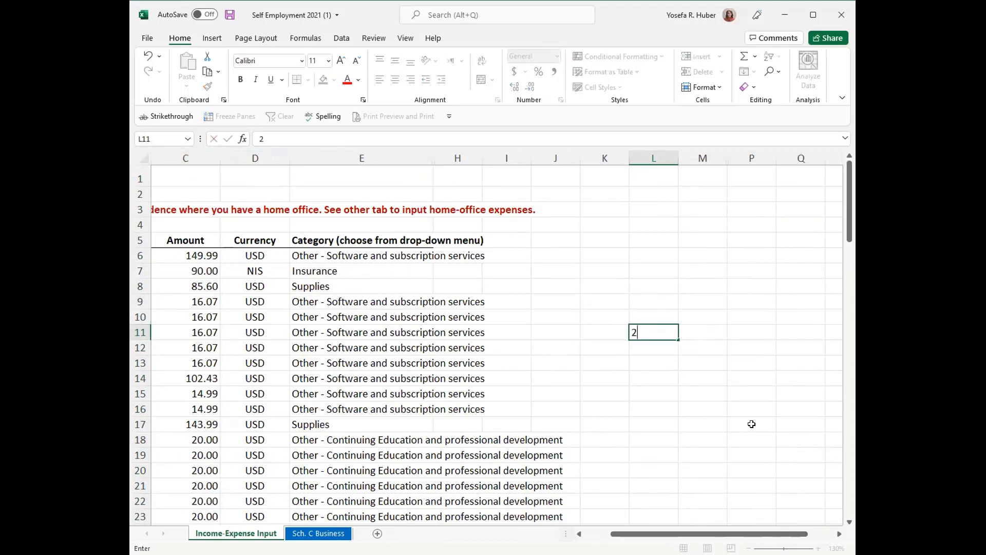
{"action": "type", "text": "/2/2002"}
{"action": "key", "text": "Return"}
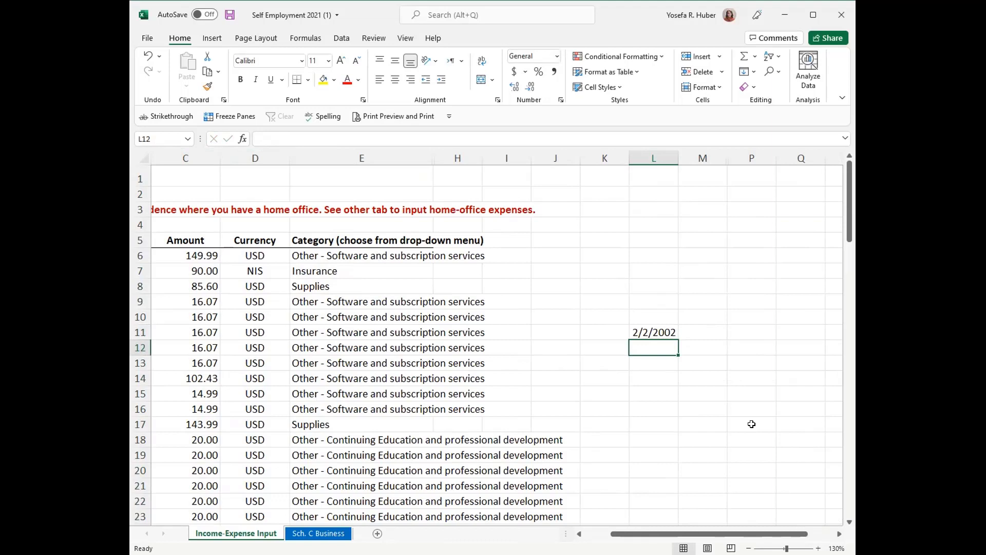
{"action": "type", "text": "2.2.2002"}
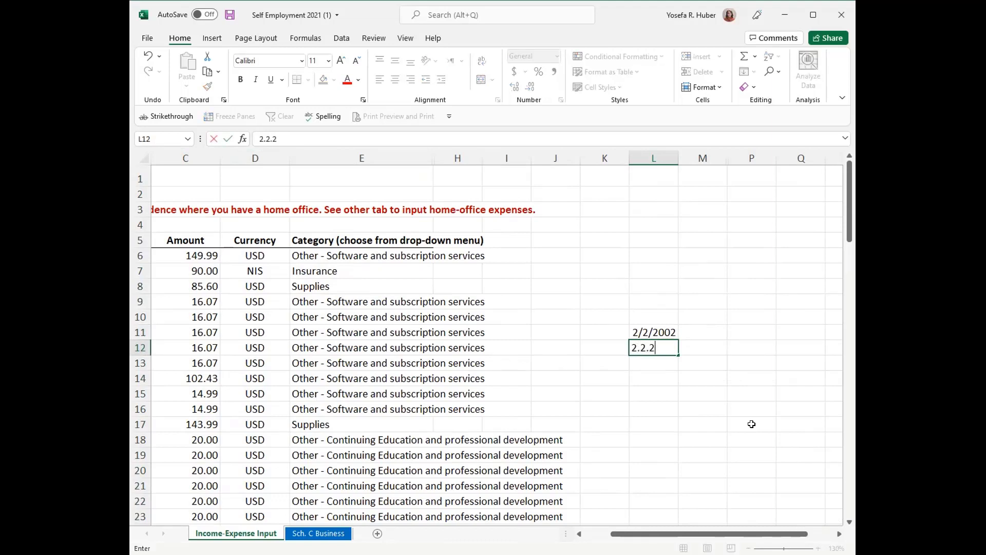
{"action": "key", "text": "Return"}
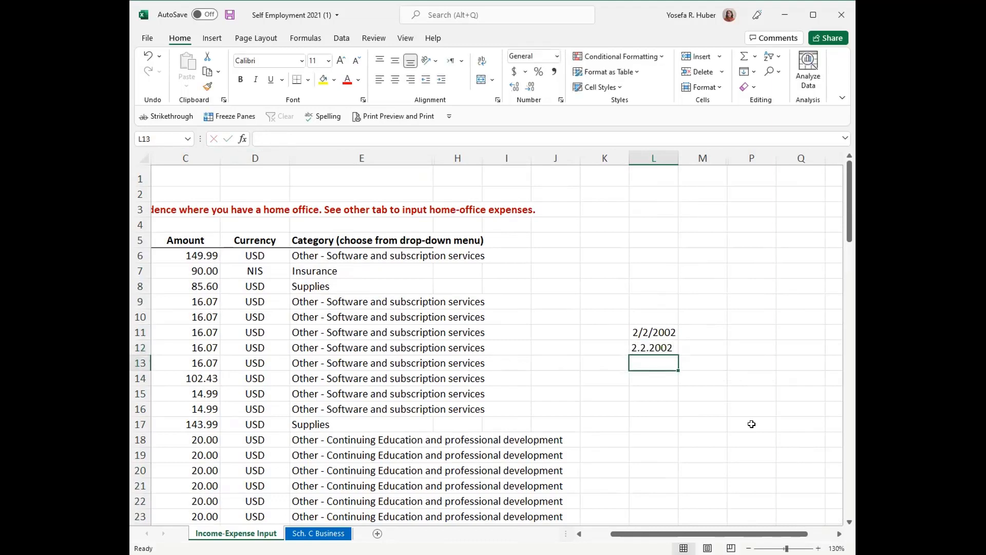
{"action": "type", "text": "13/"}
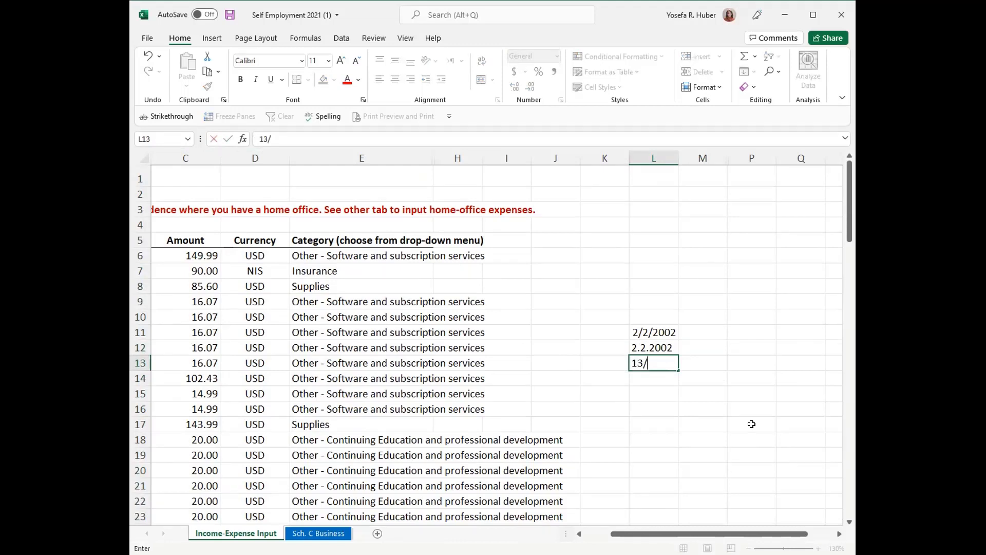
{"action": "type", "text": "2/2002"}
{"action": "key", "text": "Return"}
{"action": "type", "text": "."}
{"action": "key", "text": "BackSpace"}
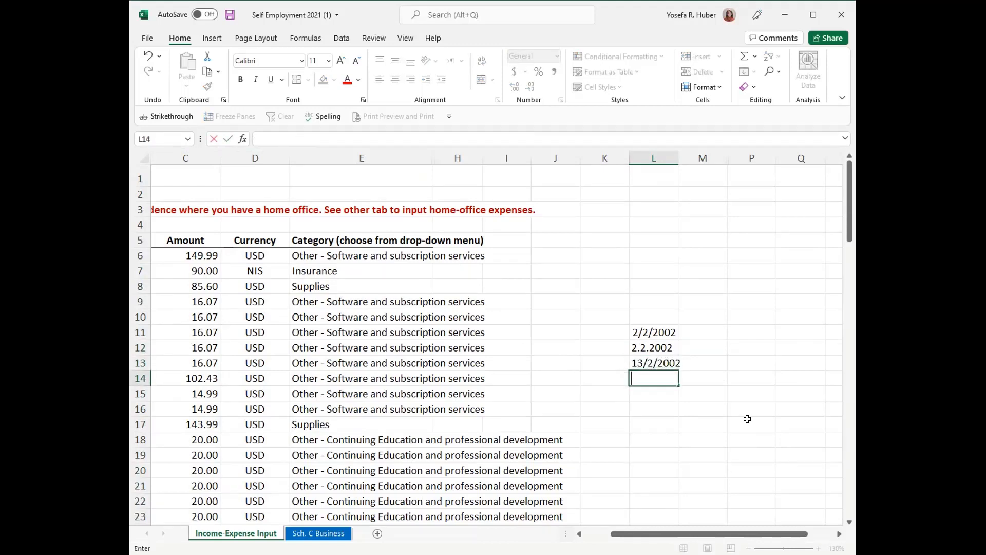
{"action": "key", "text": "Return"}
Step: Format the whole of column L with the Long Date number format and check the three test entries
{"action": "left_click", "coordinate": [645, 158]}
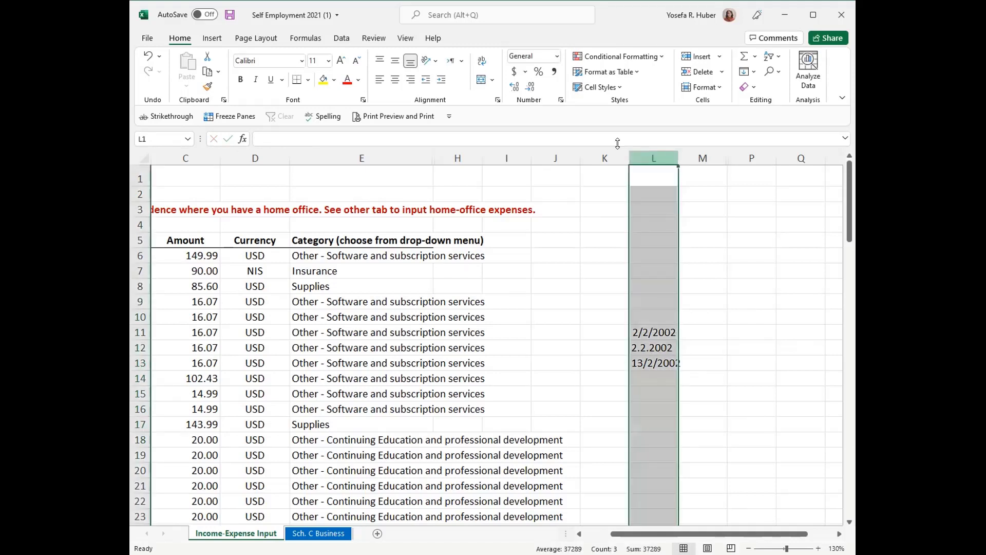
{"action": "left_click", "coordinate": [557, 56]}
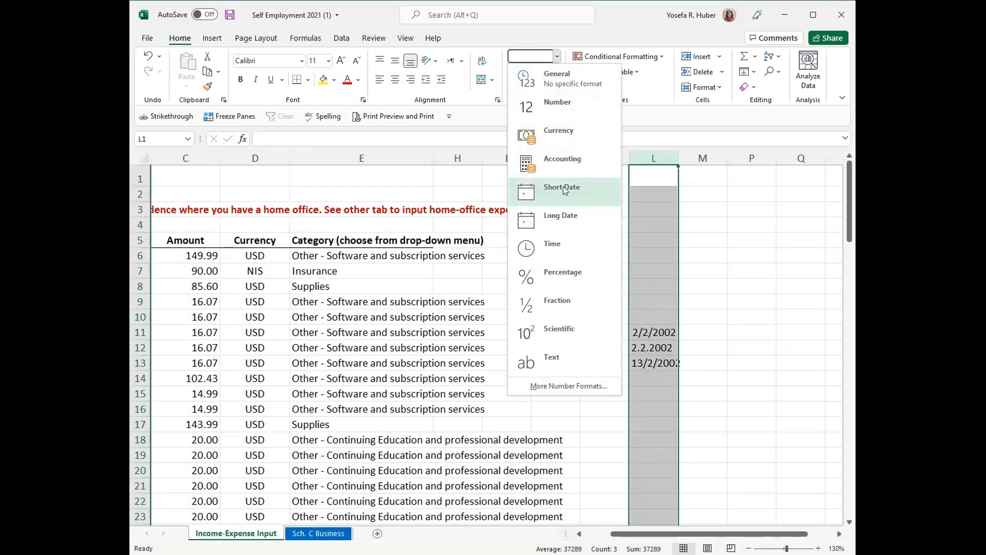
{"action": "left_click", "coordinate": [557, 211]}
{"action": "left_click", "coordinate": [668, 331]}
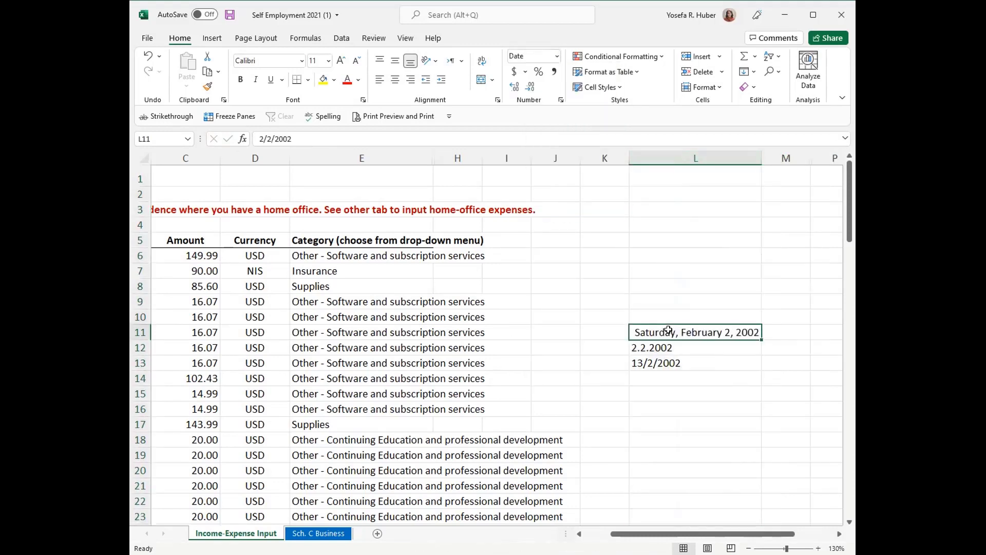
{"action": "left_click_drag", "start_coordinate": [668, 348], "coordinate": [672, 362]}
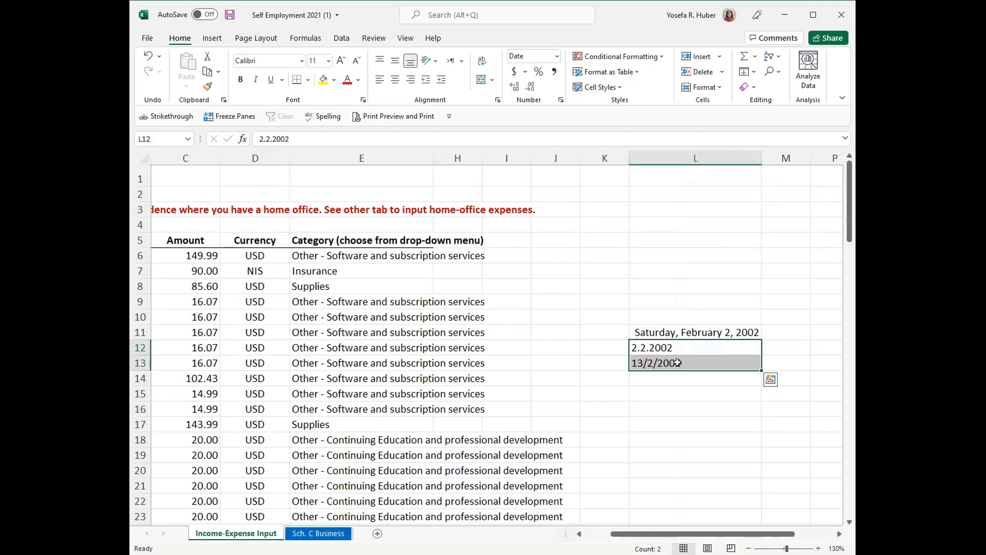
{"action": "left_click", "coordinate": [678, 362]}
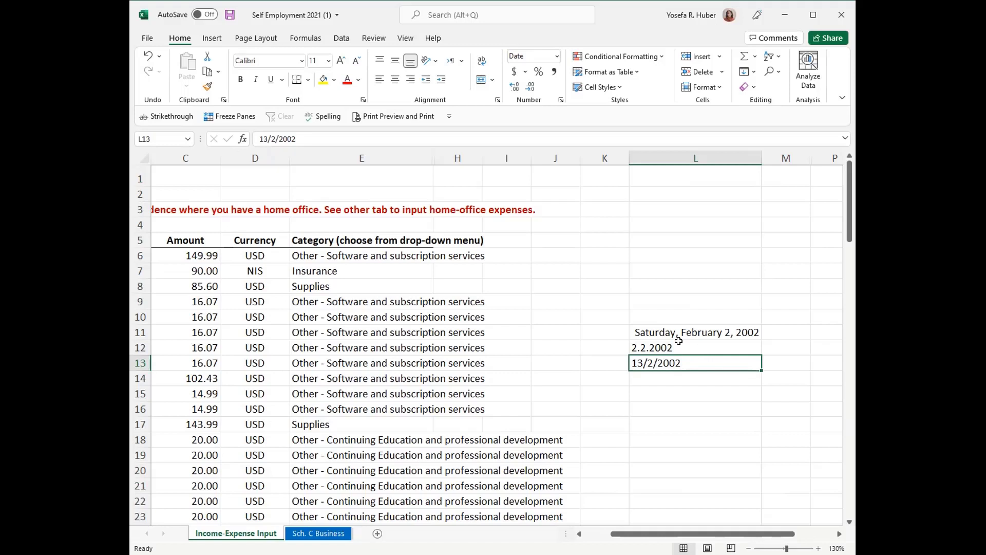
Step: Delete the test entries in L12 and L13 and enter 2-feb-2002 in L10
{"action": "left_click_drag", "start_coordinate": [678, 345], "coordinate": [682, 362]}
{"action": "key", "text": "Delete"}
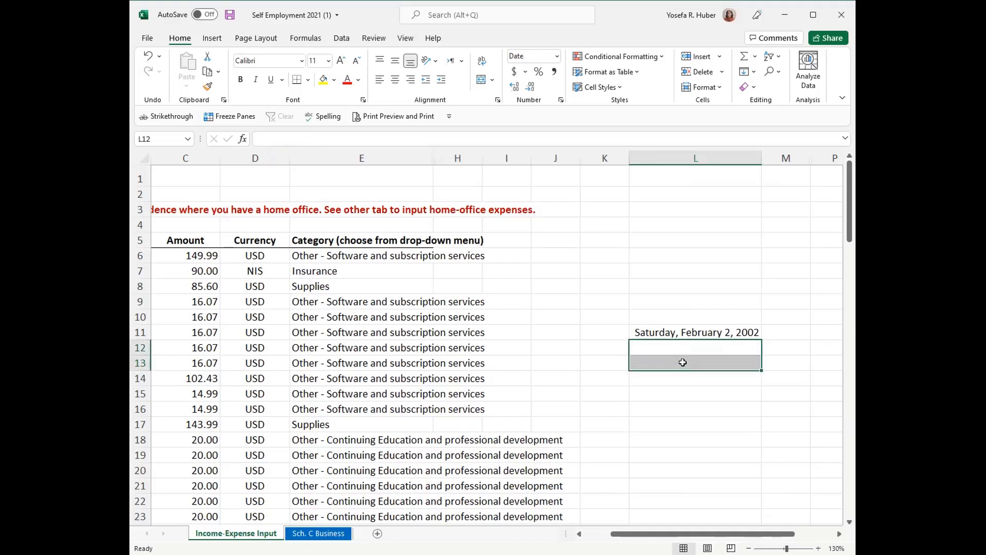
{"action": "left_click", "coordinate": [682, 319]}
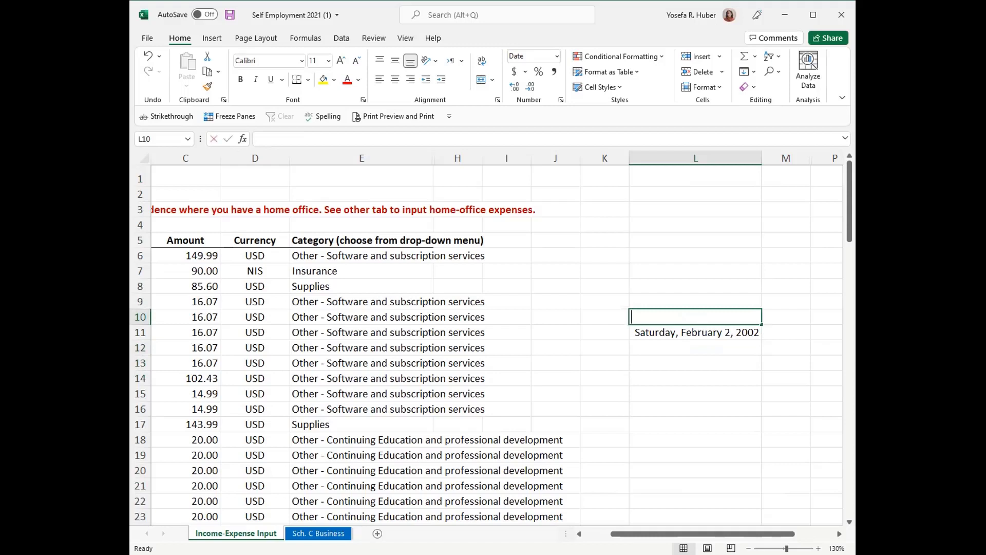
{"action": "type", "text": "2-feb-"}
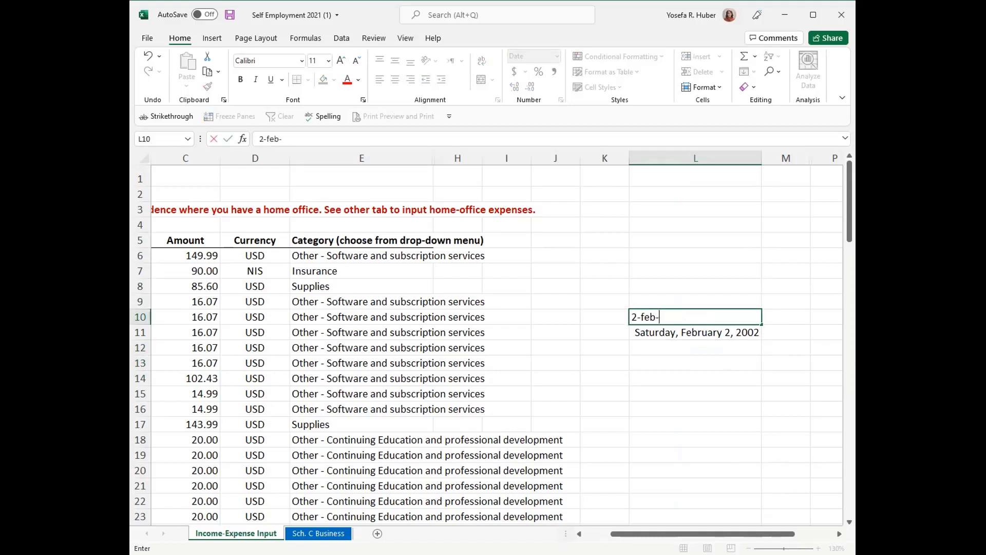
{"action": "type", "text": "2002"}
{"action": "key", "text": "Return"}
{"action": "key", "text": "Down"}
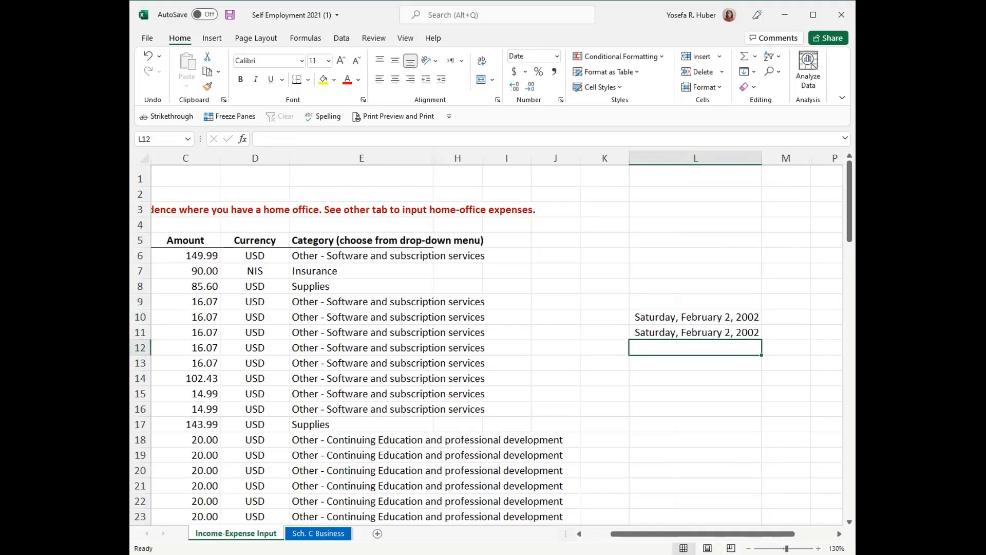
Step: Enter the misspelled date "spreptember 2, 2002" in cell L12 as another test
{"action": "type", "text": "spret"}
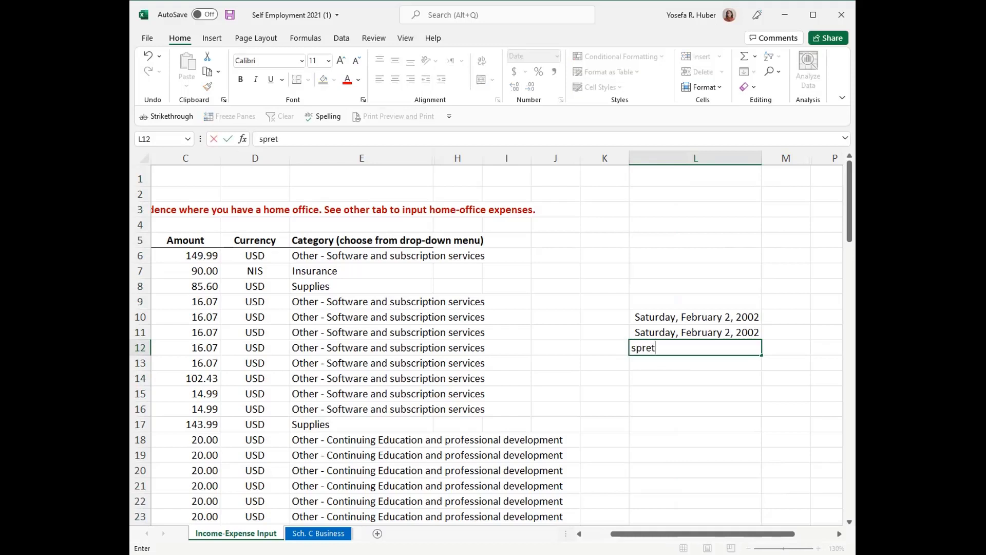
{"action": "key", "text": "BackSpace"}
{"action": "type", "text": "ptember 2, 2002"}
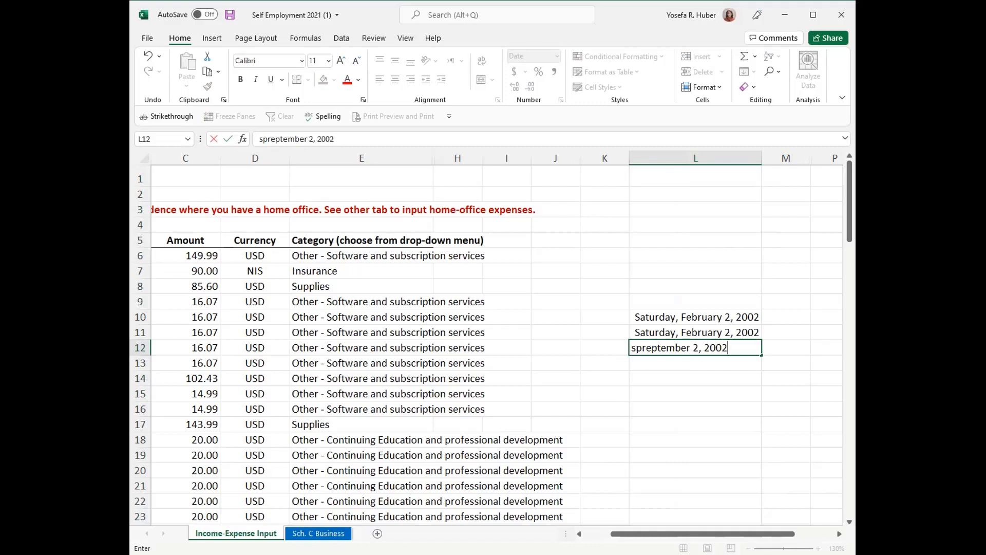
{"action": "key", "text": "Return"}
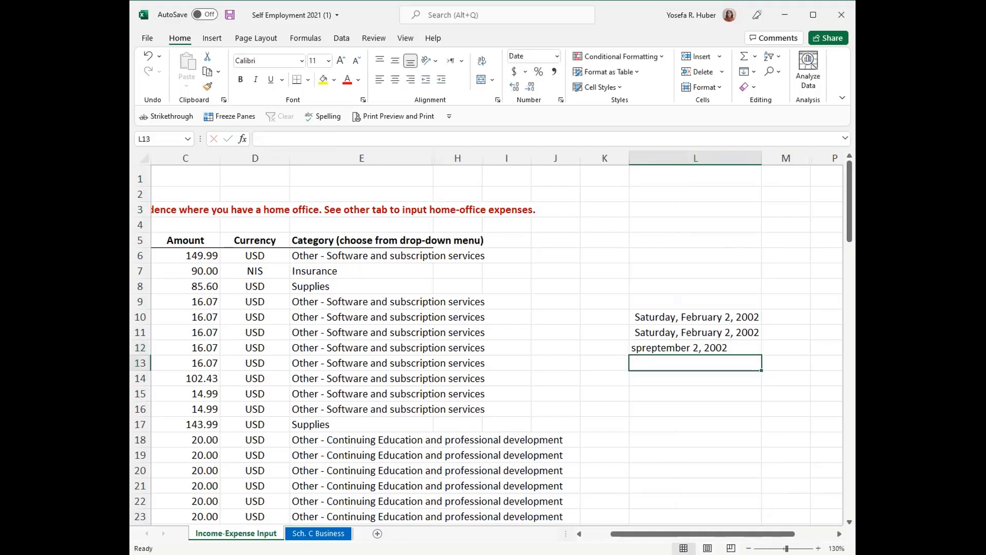
Step: Clear all the test dates from column L
{"action": "key", "text": "Up"}
{"action": "key", "text": "ctrl+space"}
{"action": "key", "text": "Delete"}
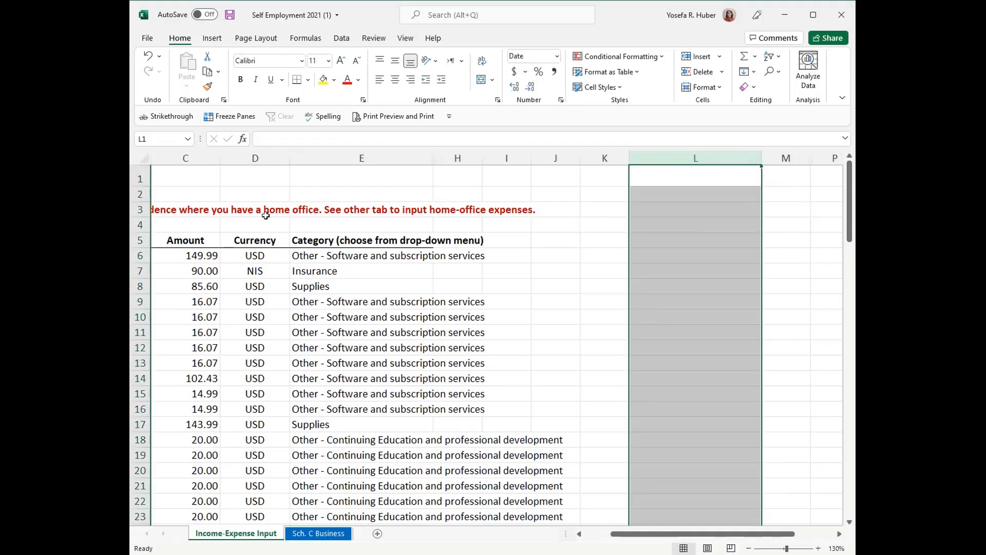
Step: Return to the ledger's Date column and review its long-format entries, including A6, A7 and A9
{"action": "left_click", "coordinate": [203, 297]}
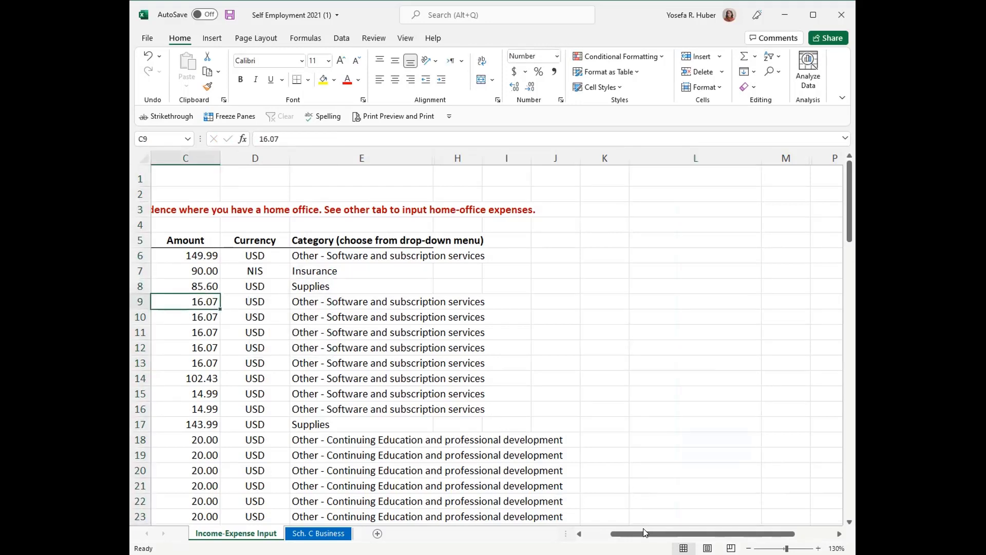
{"action": "left_click_drag", "start_coordinate": [646, 534], "coordinate": [618, 534]}
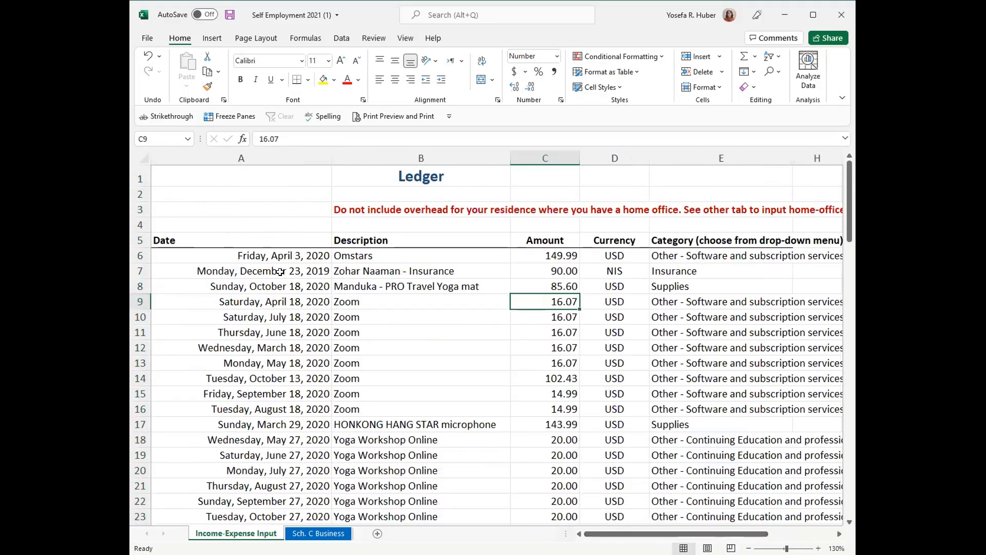
{"action": "left_click", "coordinate": [272, 149]}
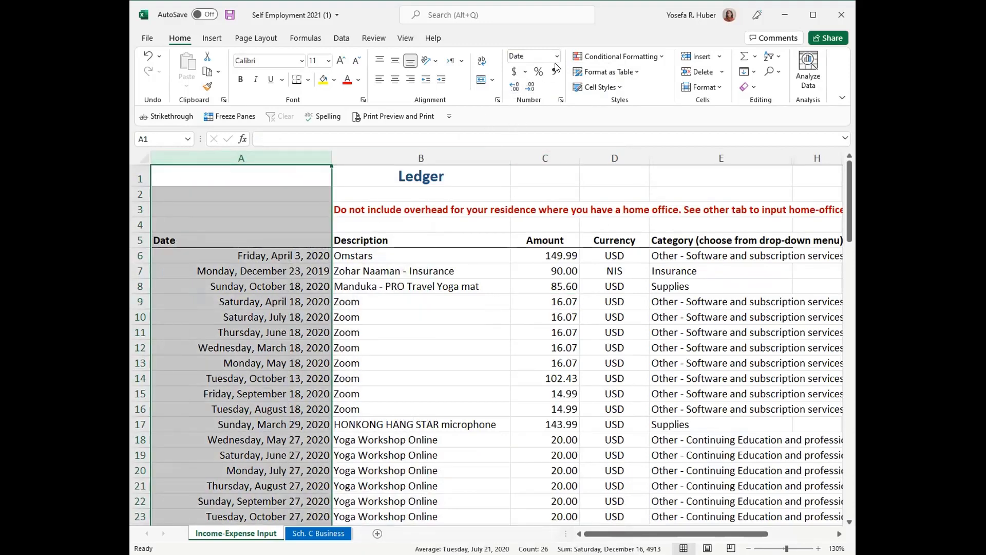
{"action": "left_click", "coordinate": [267, 378]}
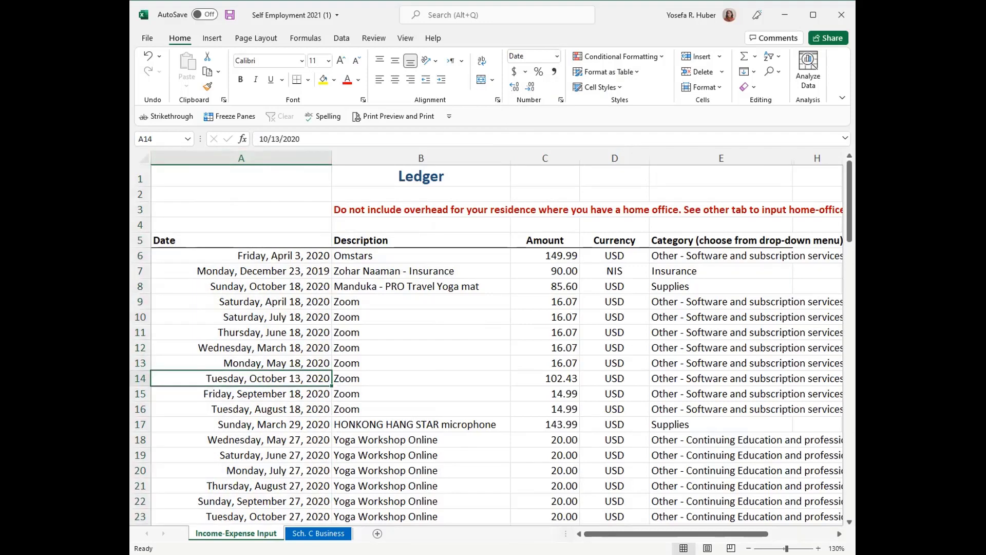
{"action": "key", "text": "alt+Tab"}
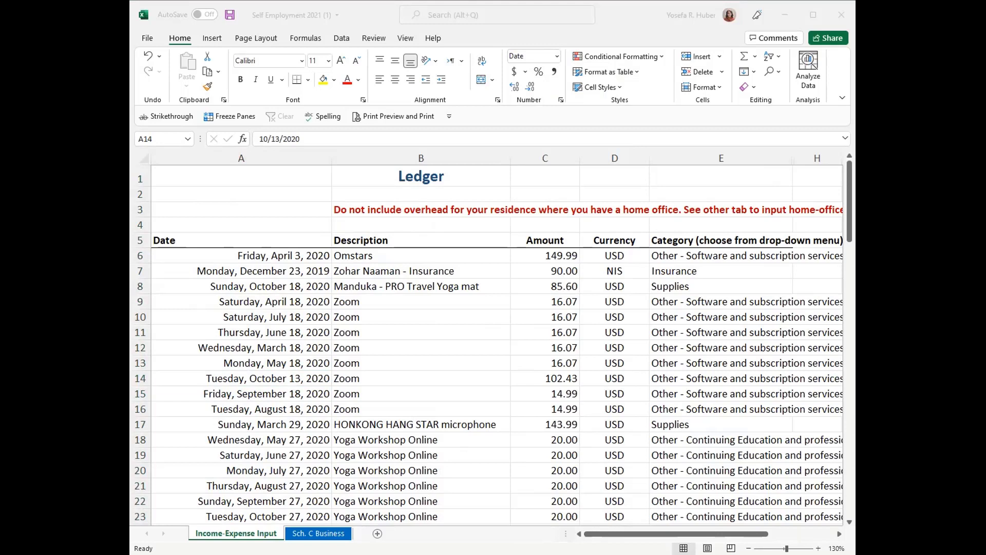
{"action": "key", "text": "alt+Tab"}
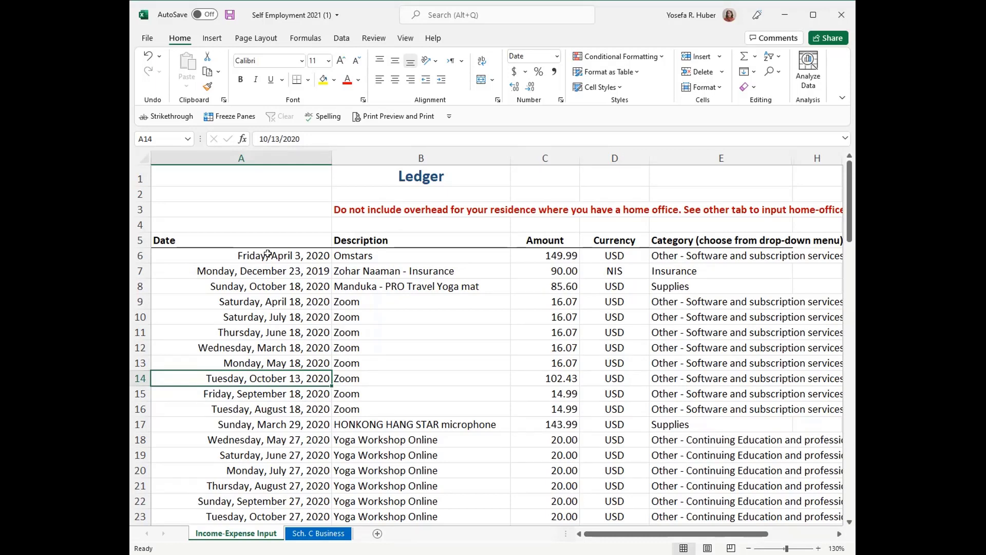
{"action": "left_click_drag", "start_coordinate": [267, 254], "coordinate": [259, 270]}
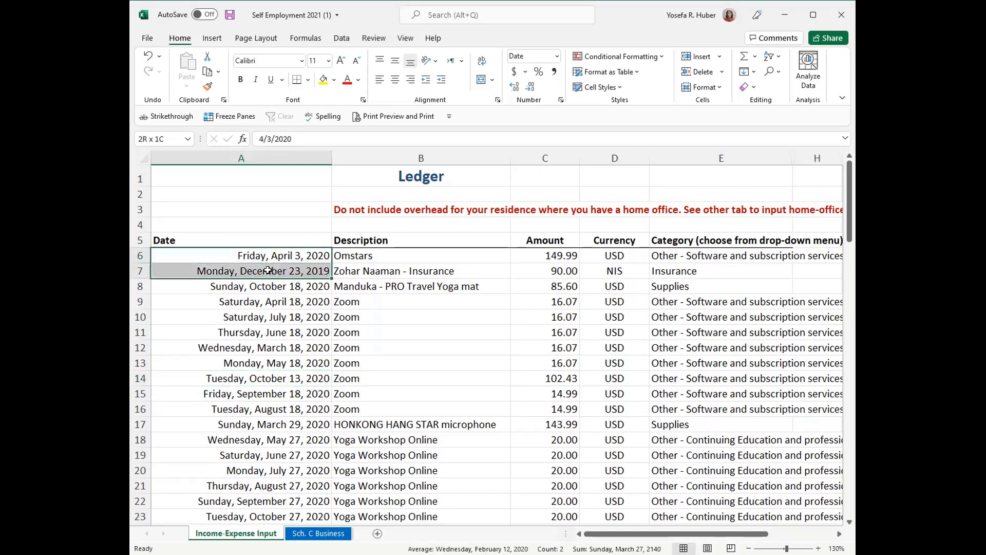
{"action": "left_click", "coordinate": [244, 301]}
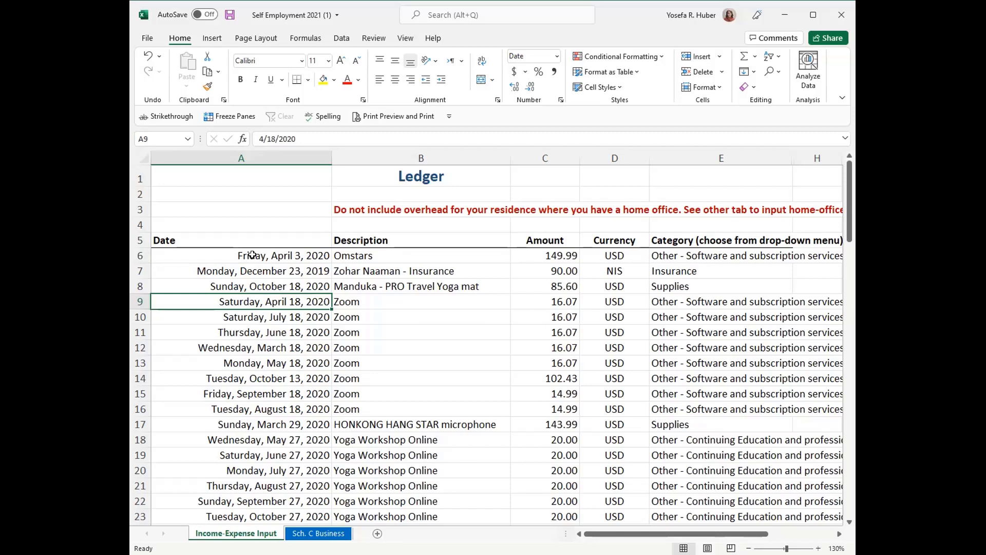
Step: Change the format of the entire Date column to Number and look over the entries in A6:A21
{"action": "left_click_drag", "start_coordinate": [263, 257], "coordinate": [256, 366]}
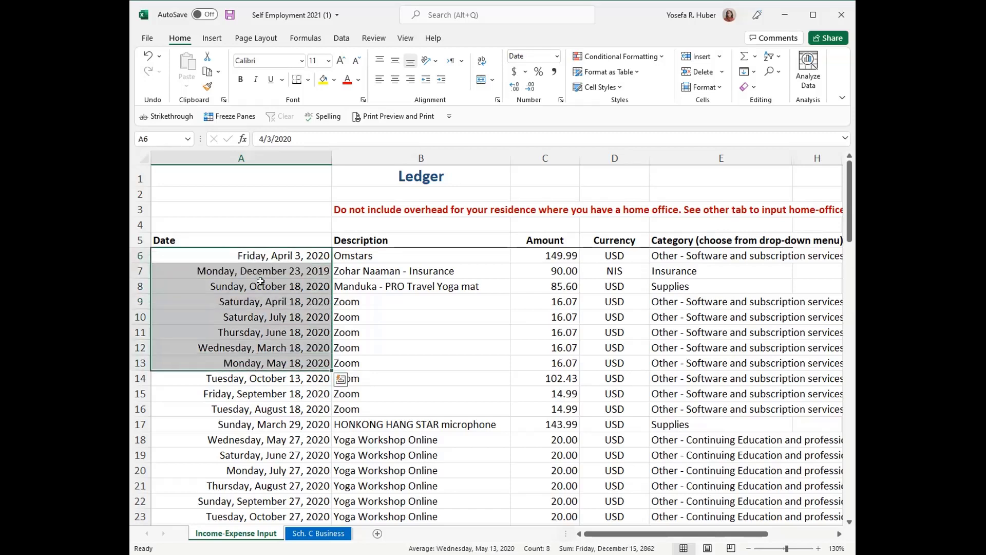
{"action": "left_click", "coordinate": [274, 153]}
{"action": "left_click", "coordinate": [557, 55]}
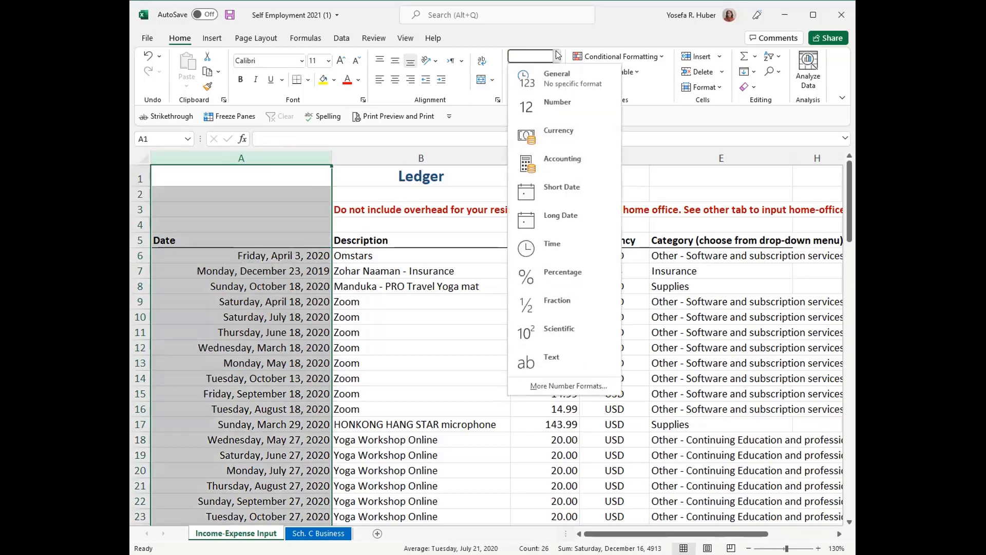
{"action": "left_click", "coordinate": [556, 103]}
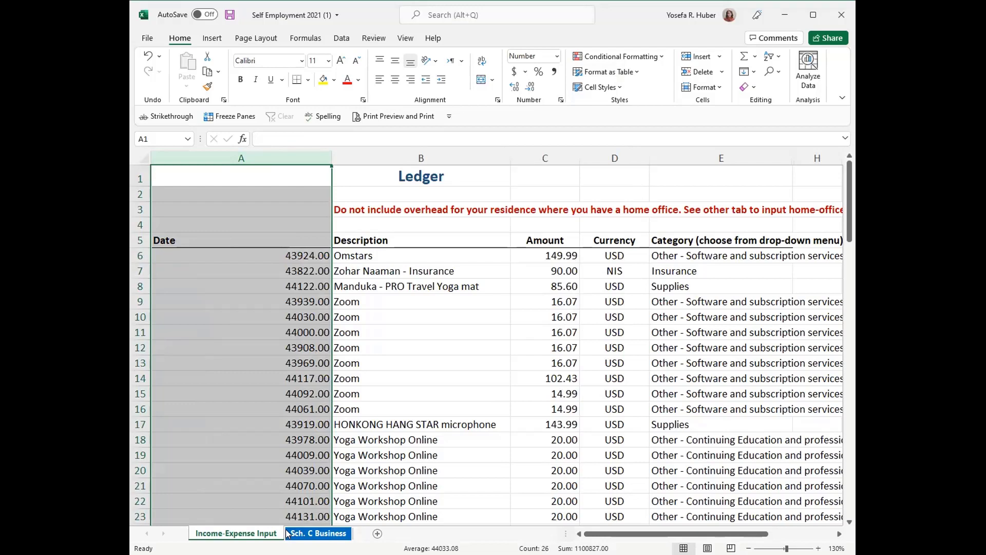
{"action": "left_click_drag", "start_coordinate": [289, 255], "coordinate": [285, 490]}
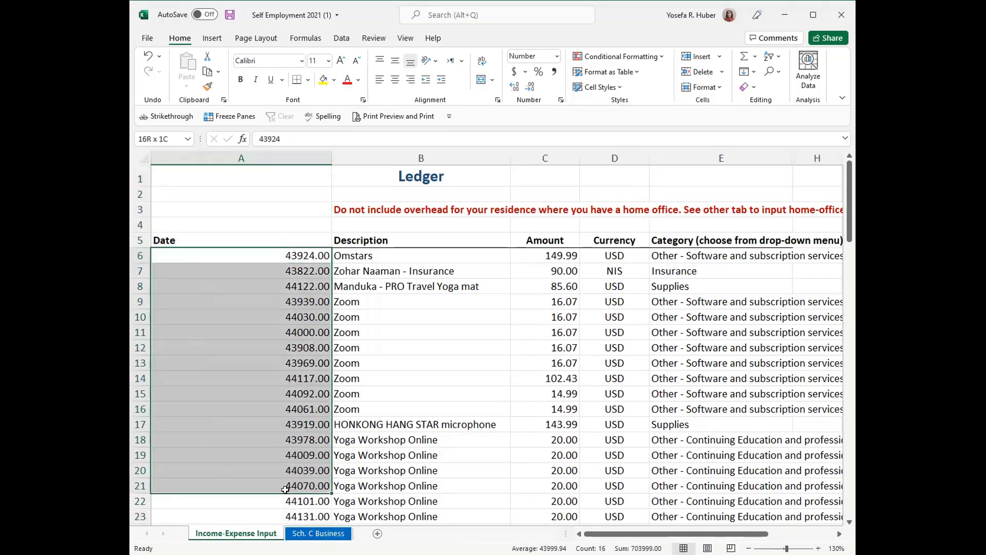
{"action": "left_click", "coordinate": [300, 329]}
{"action": "left_click_drag", "start_coordinate": [307, 251], "coordinate": [313, 486]}
{"action": "left_click", "coordinate": [313, 487]}
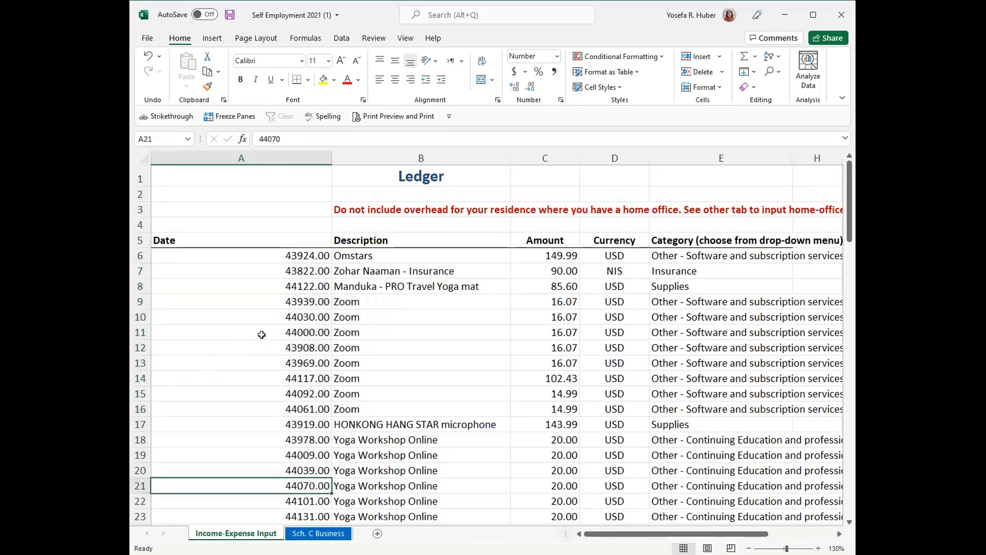
Step: Format the entire Date column as Date using the 14-Mar-2012 type
{"action": "left_click", "coordinate": [270, 154]}
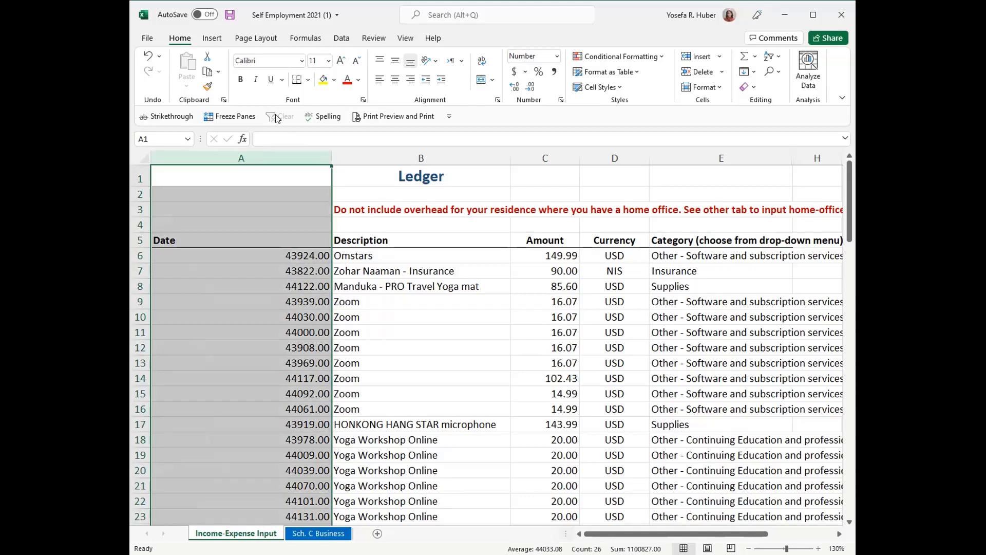
{"action": "left_click", "coordinate": [557, 56]}
{"action": "left_click", "coordinate": [559, 58]}
{"action": "right_click", "coordinate": [303, 331]}
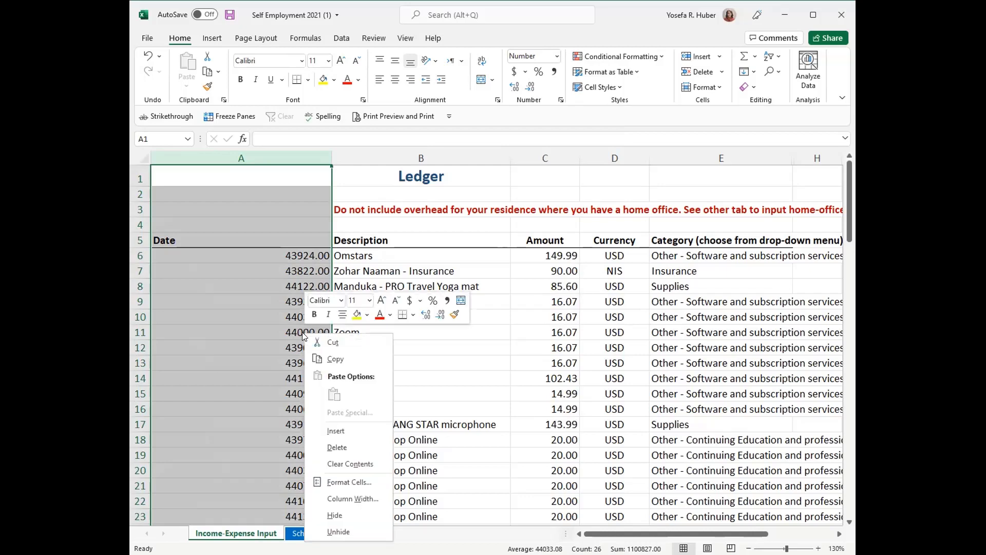
{"action": "left_click", "coordinate": [349, 482]}
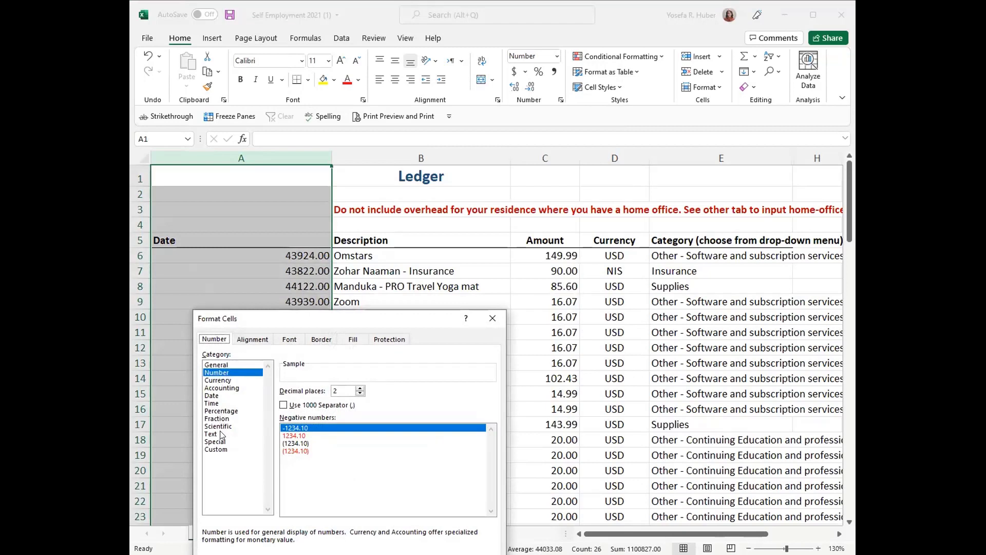
{"action": "left_click", "coordinate": [213, 395]}
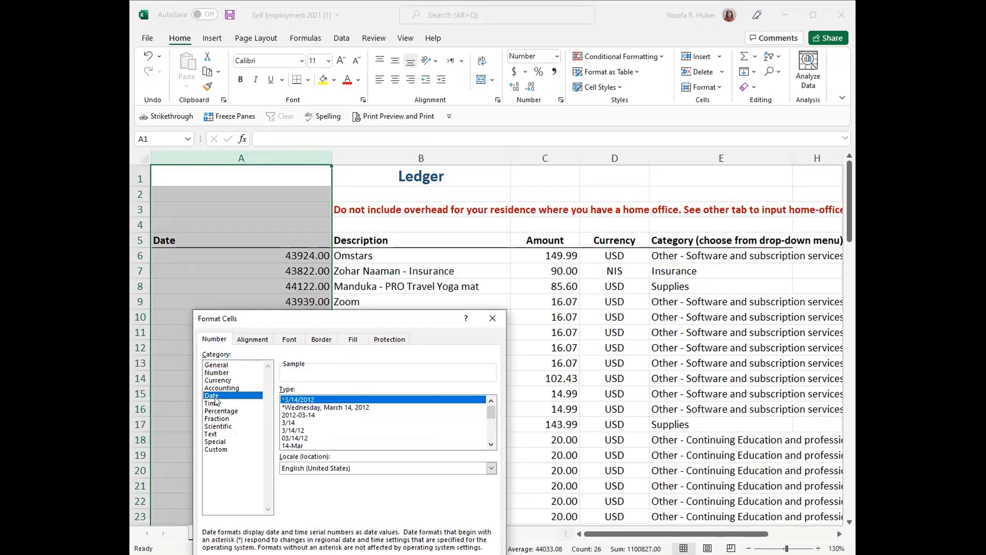
{"action": "left_click_drag", "start_coordinate": [491, 413], "coordinate": [480, 447]}
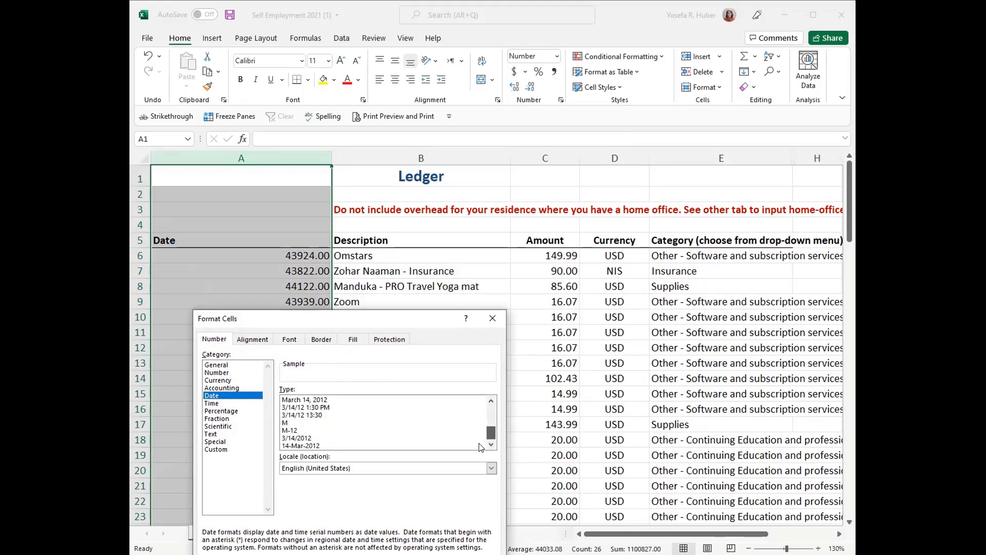
{"action": "left_click", "coordinate": [288, 445]}
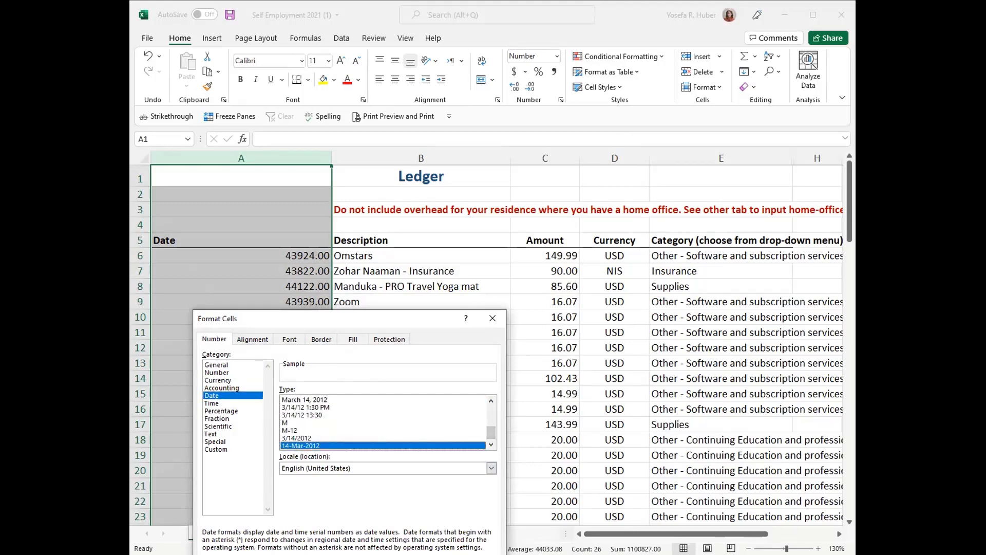
{"action": "key", "text": "Return"}
{"action": "left_click", "coordinate": [192, 355]}
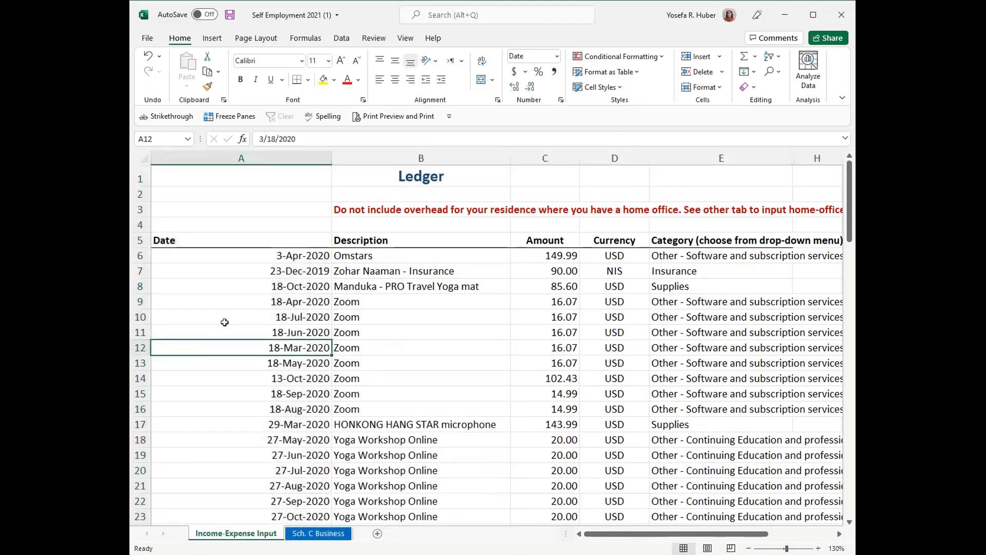
Step: Review the reformatted dates in column A from row 6 down to the last entry in row 30
{"action": "left_click_drag", "start_coordinate": [299, 256], "coordinate": [326, 501]}
{"action": "left_click", "coordinate": [284, 425]}
{"action": "scroll", "coordinate": [296, 288], "scroll_direction": "down", "scroll_amount": 1}
{"action": "scroll", "coordinate": [296, 287], "scroll_direction": "down", "scroll_amount": 5}
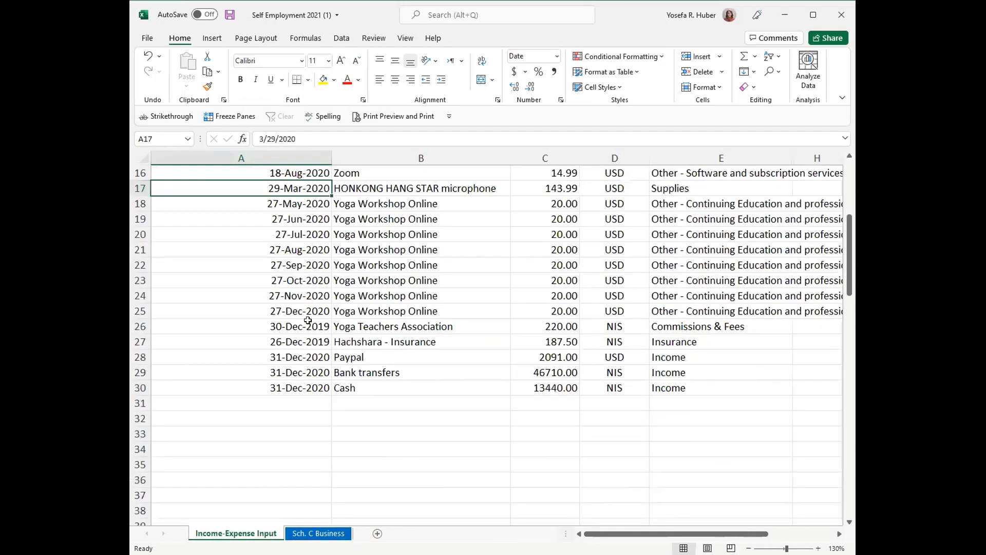
{"action": "scroll", "coordinate": [318, 393], "scroll_direction": "up", "scroll_amount": 5}
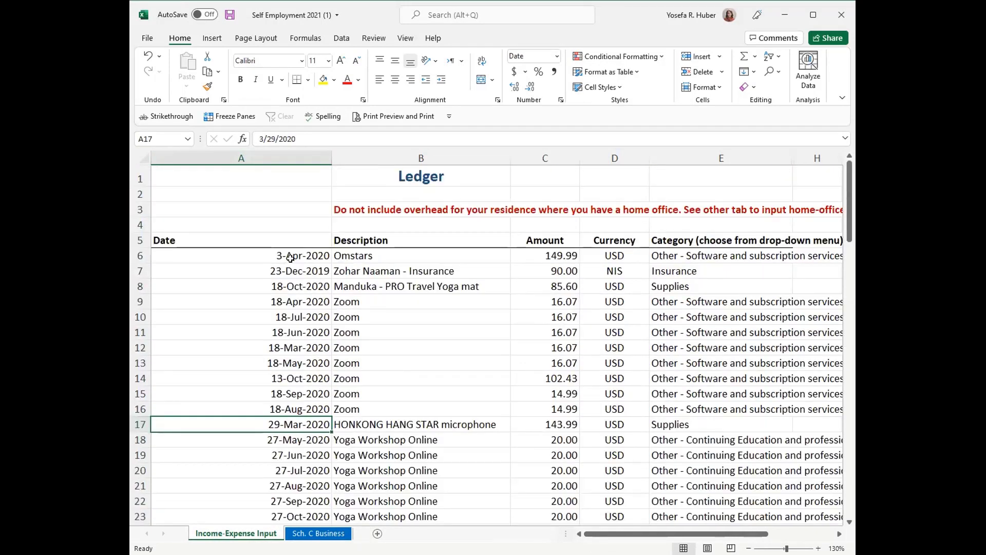
{"action": "left_click_drag", "start_coordinate": [289, 262], "coordinate": [323, 379]}
{"action": "left_click", "coordinate": [272, 439]}
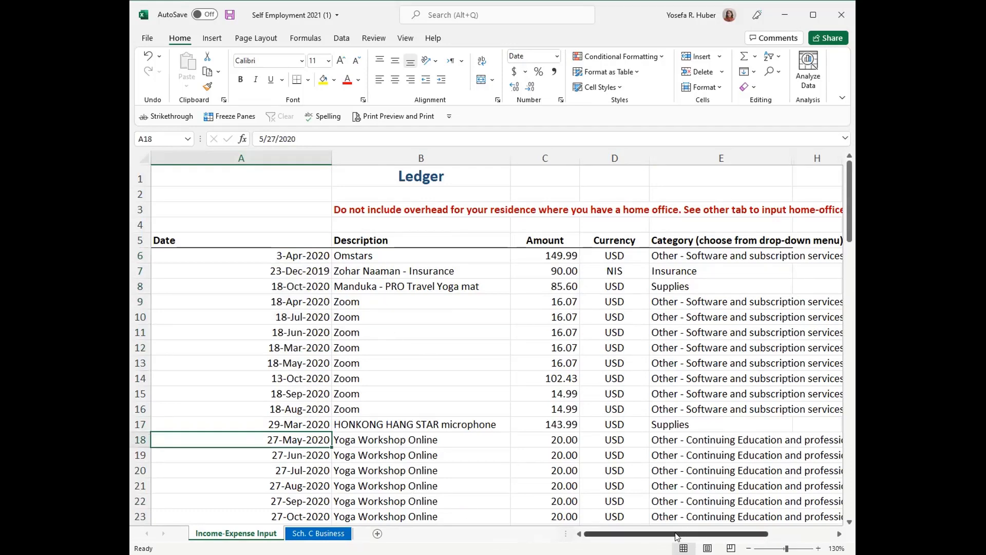
{"action": "left_click_drag", "start_coordinate": [679, 534], "coordinate": [685, 543]}
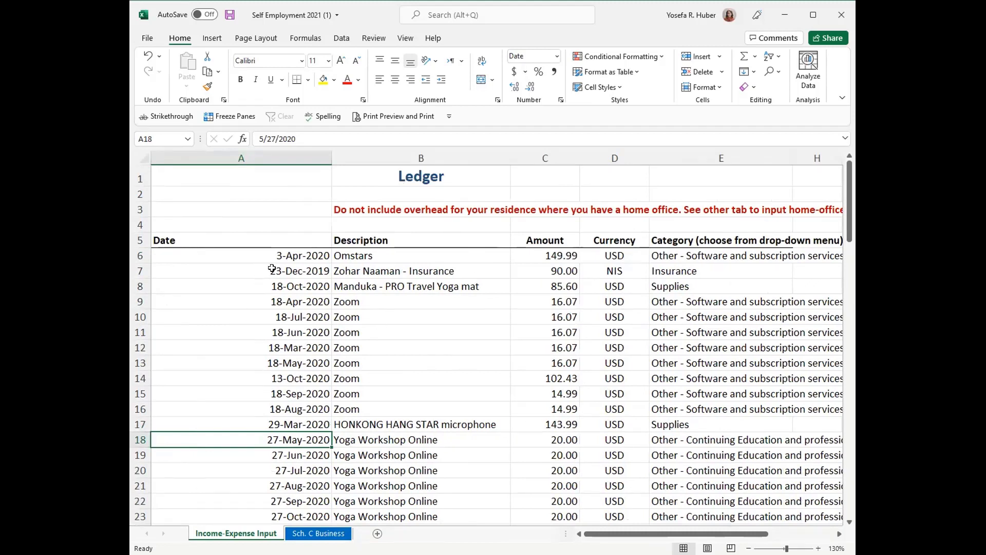
Step: Narrow column A to suit the shorter dates and select the amounts in C6:C21
{"action": "left_click_drag", "start_coordinate": [334, 156], "coordinate": [289, 156]}
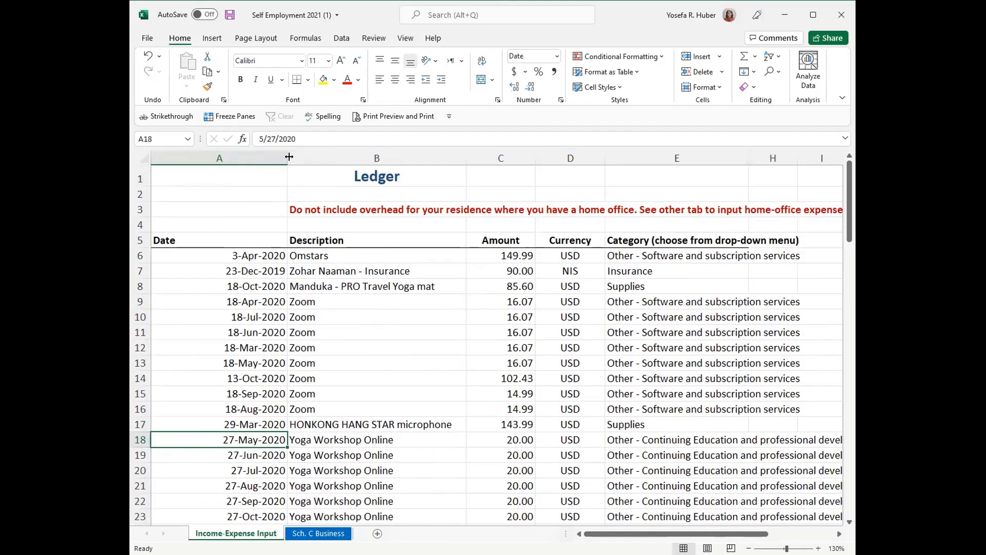
{"action": "left_click", "coordinate": [494, 300]}
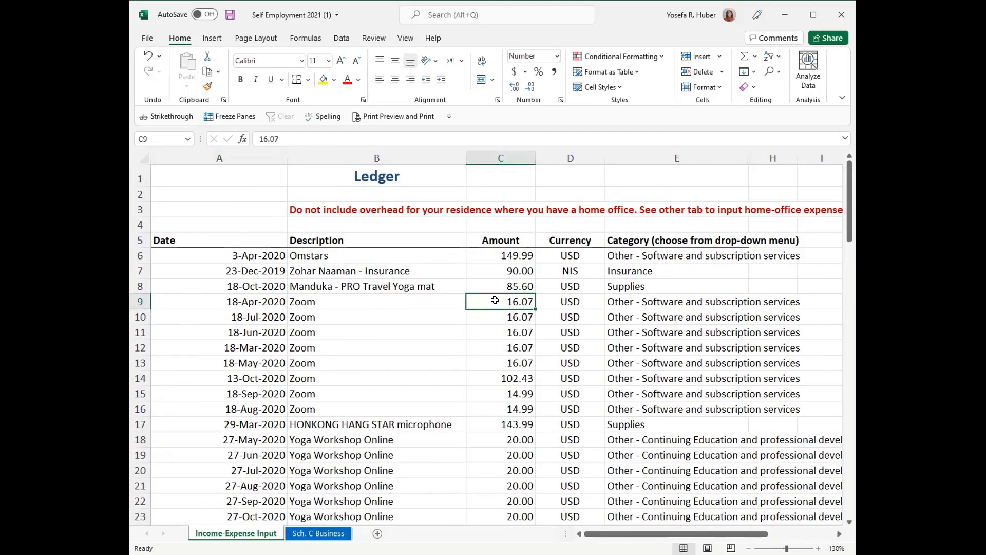
{"action": "left_click_drag", "start_coordinate": [494, 252], "coordinate": [504, 485]}
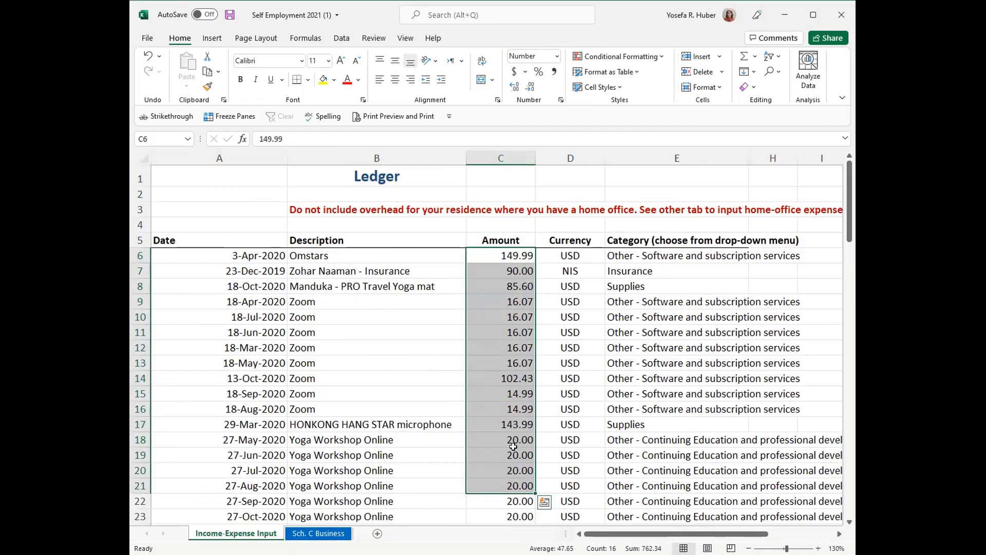
Step: Enter the test amounts 362 USD, 500 dollars and 698 EUR in cells L10 to L12
{"action": "left_click_drag", "start_coordinate": [591, 534], "coordinate": [617, 534]}
{"action": "left_click", "coordinate": [668, 317]}
{"action": "type", "text": "3"}
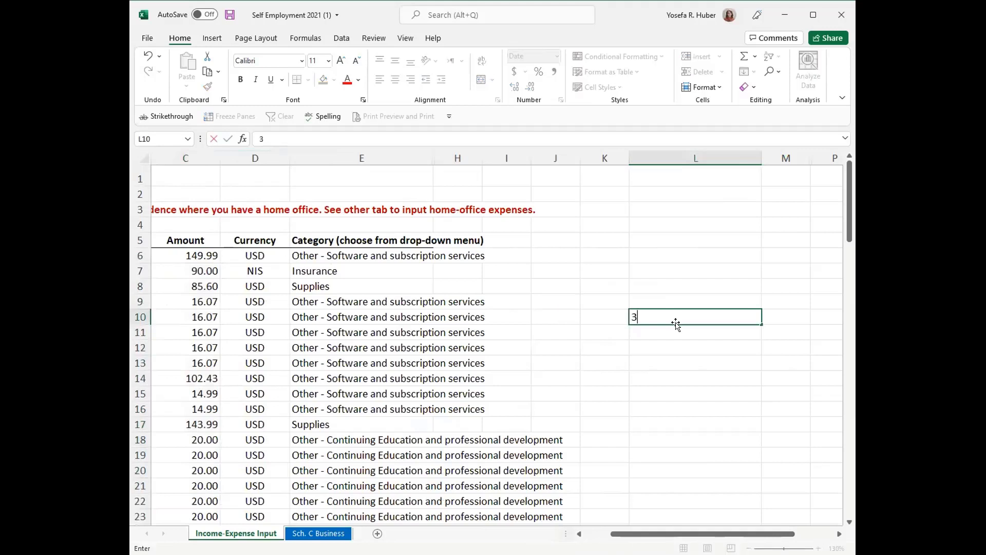
{"action": "type", "text": "62 USD"}
{"action": "key", "text": "ctrl+Return"}
{"action": "key", "text": "Return"}
{"action": "type", "text": "500 "}
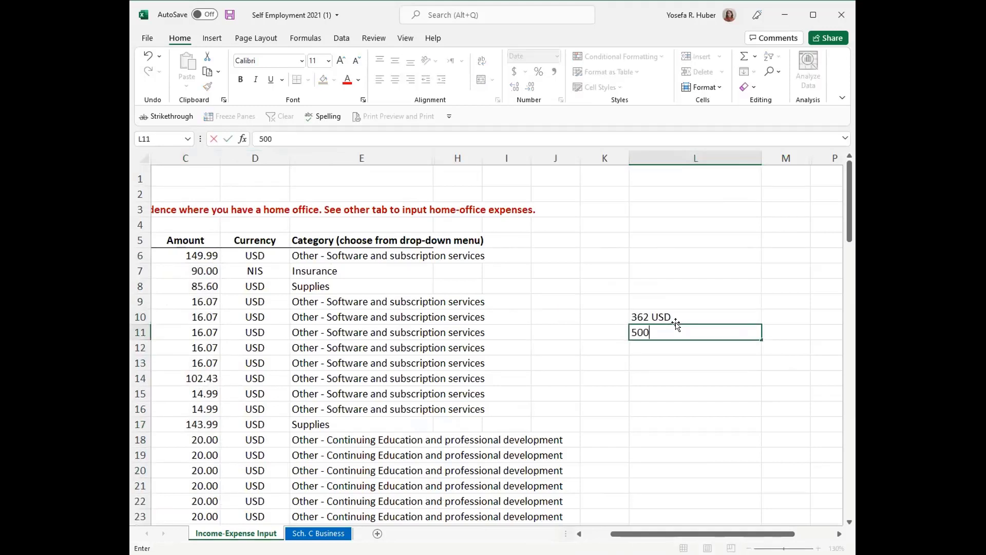
{"action": "type", "text": "dollars"}
{"action": "key", "text": "Return"}
{"action": "type", "text": "698"}
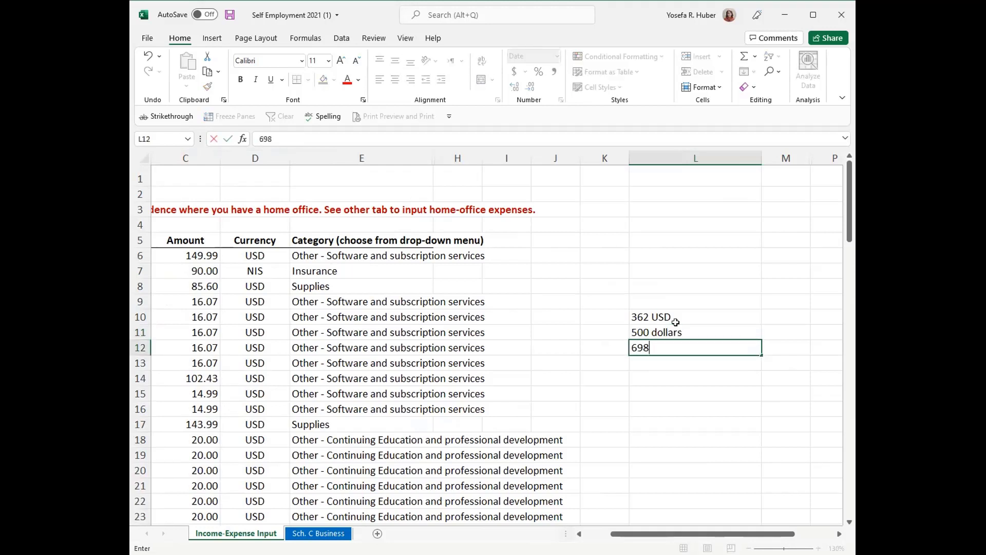
{"action": "type", "text": " EUR"}
{"action": "key", "text": "Return"}
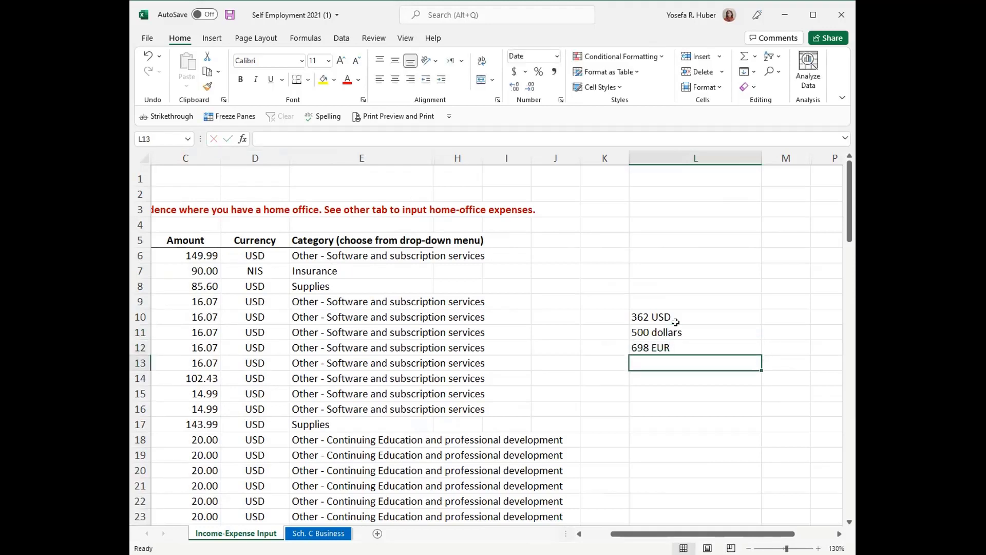
Step: Fill the 362 USD entry from L10 down through L21, overwriting the other test amounts
{"action": "left_click_drag", "start_coordinate": [676, 322], "coordinate": [677, 347]}
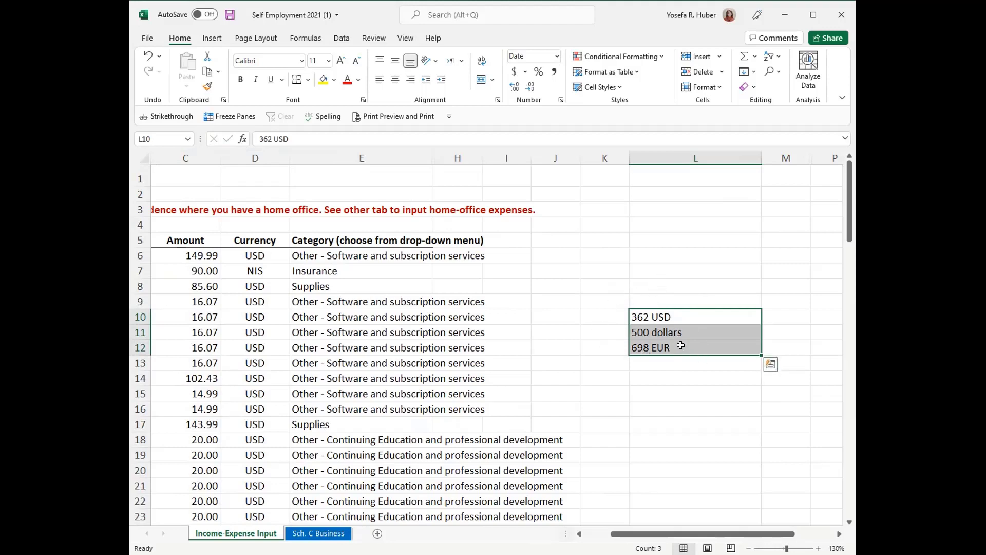
{"action": "left_click", "coordinate": [739, 322]}
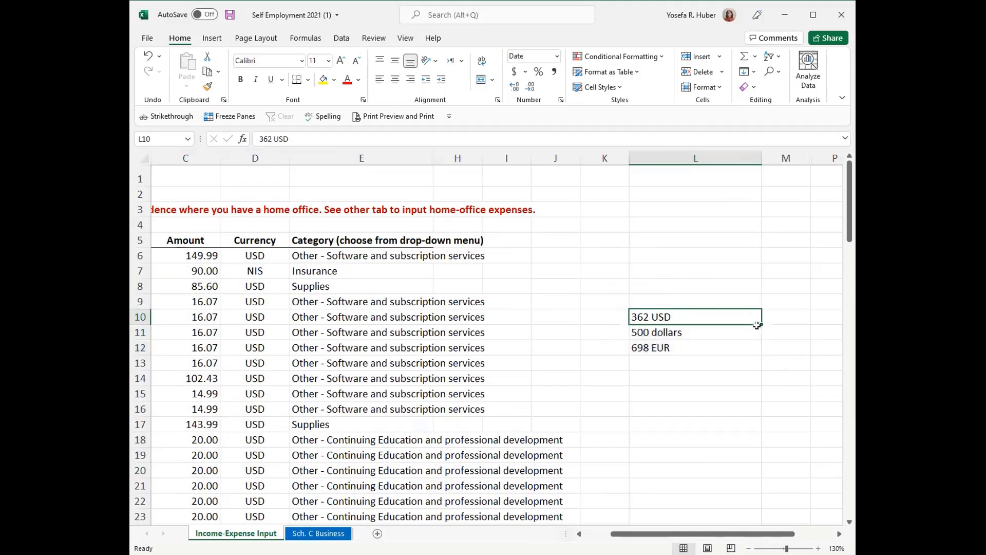
{"action": "left_click_drag", "start_coordinate": [757, 325], "coordinate": [759, 490]}
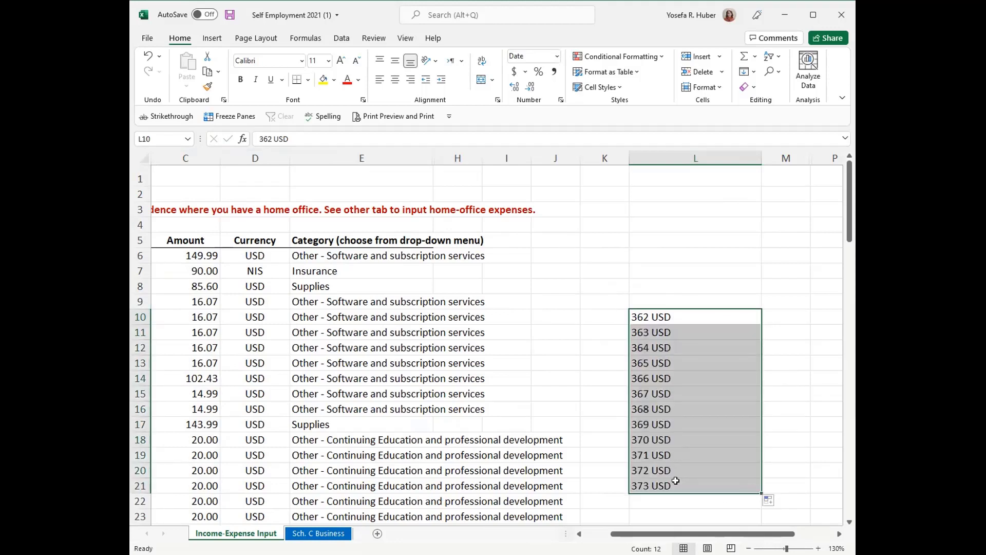
{"action": "left_click_drag", "start_coordinate": [676, 481], "coordinate": [677, 470]}
{"action": "left_click_drag", "start_coordinate": [653, 319], "coordinate": [653, 511]}
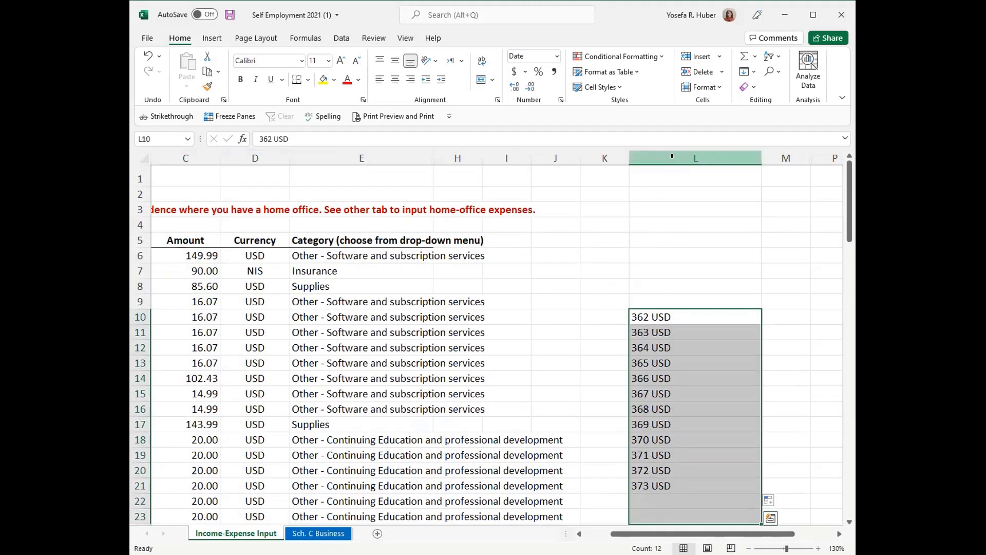
Step: Replace every USD in column L with nothing, using Replace All
{"action": "left_click", "coordinate": [671, 155]}
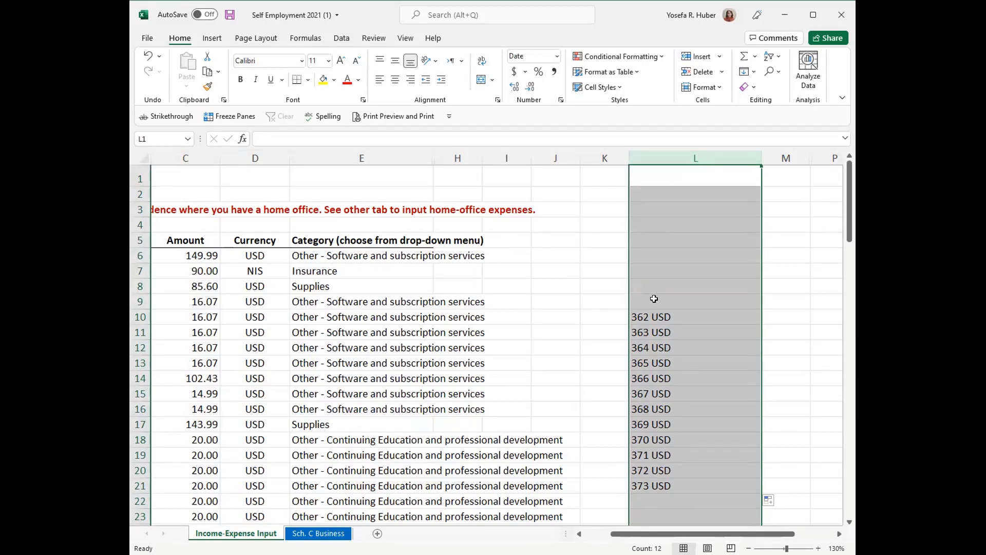
{"action": "key", "text": "ctrl+f"}
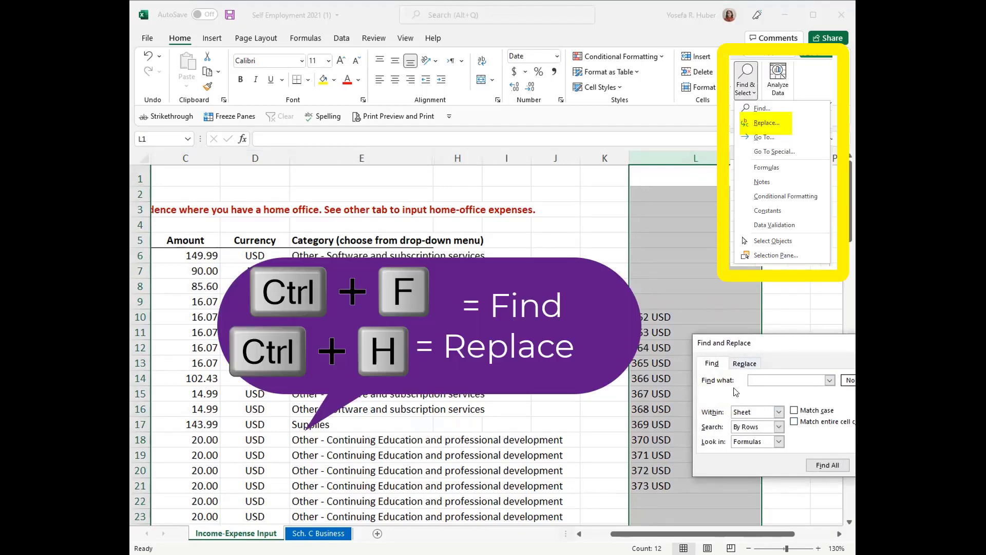
{"action": "left_click", "coordinate": [740, 365]}
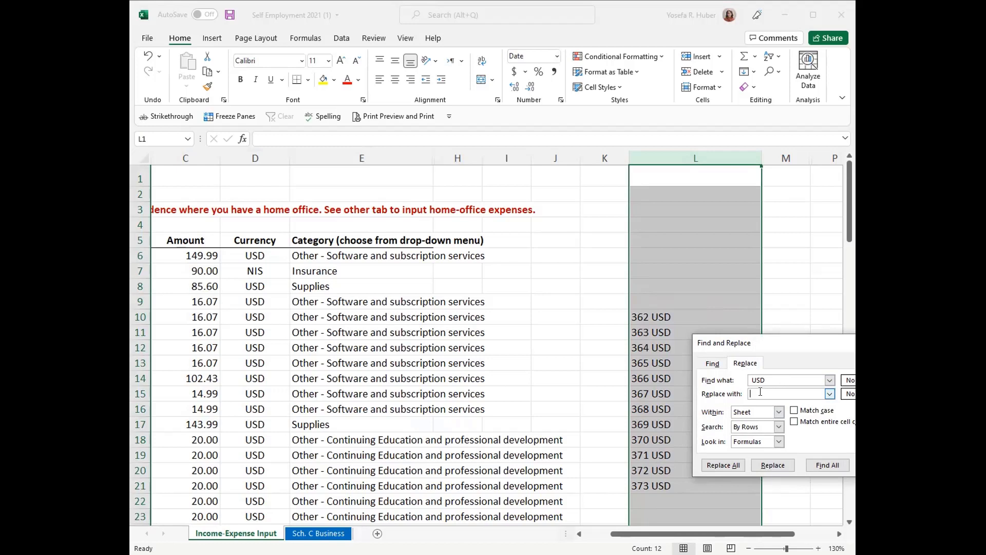
{"action": "left_click", "coordinate": [722, 466]}
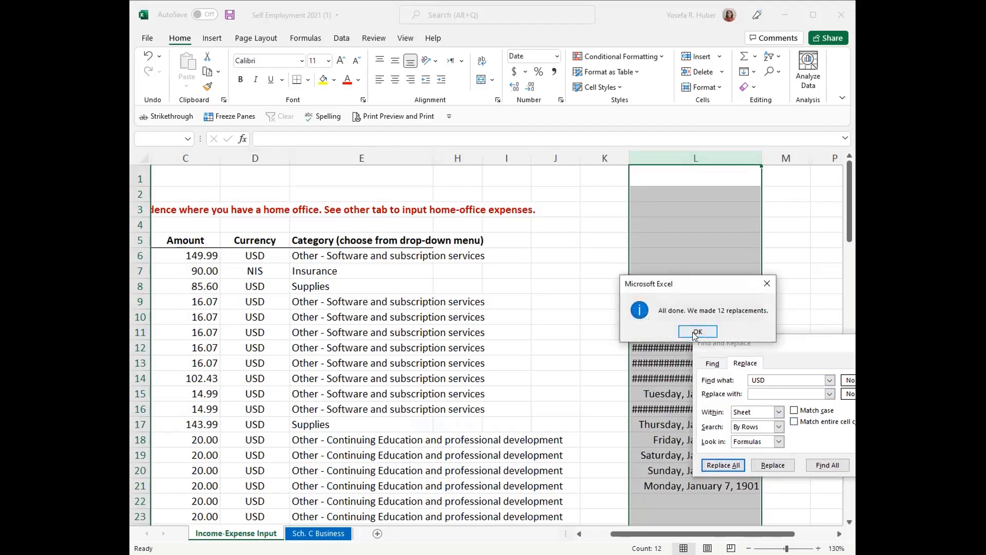
{"action": "left_click", "coordinate": [692, 331]}
Step: Widen column L so its full entries show and select the converted values down to L21
{"action": "left_click", "coordinate": [662, 387]}
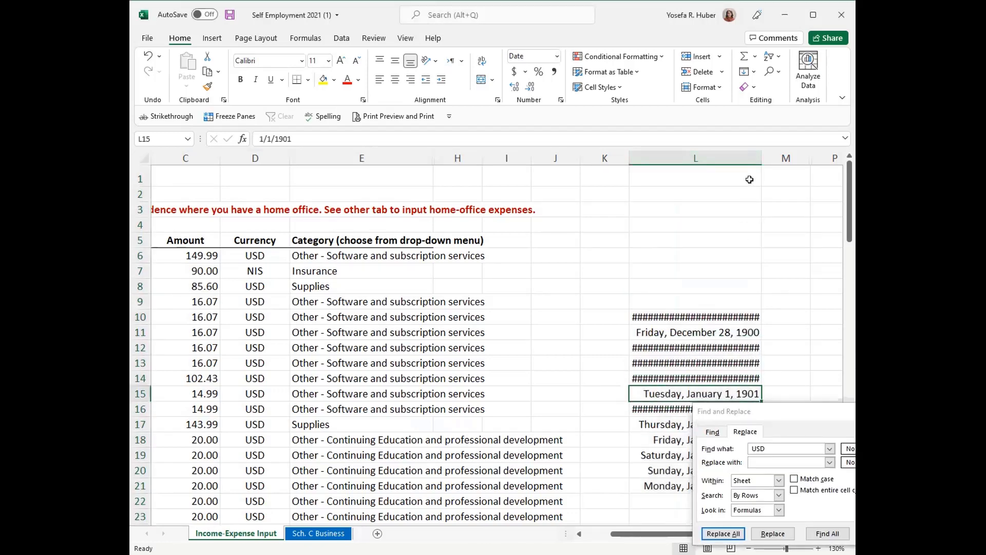
{"action": "left_click_drag", "start_coordinate": [759, 160], "coordinate": [772, 160]}
{"action": "left_click_drag", "start_coordinate": [663, 301], "coordinate": [648, 492]}
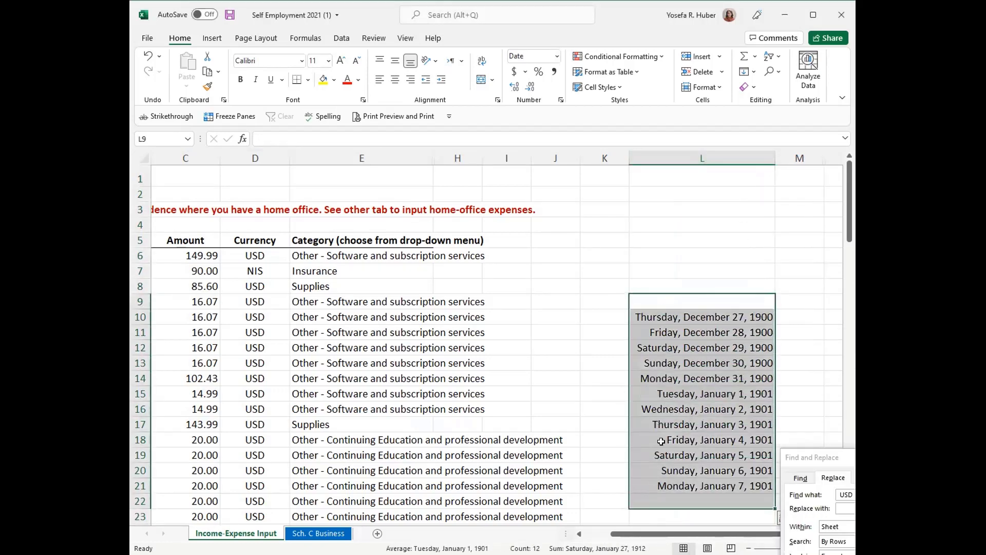
{"action": "left_click_drag", "start_coordinate": [689, 286], "coordinate": [681, 493]}
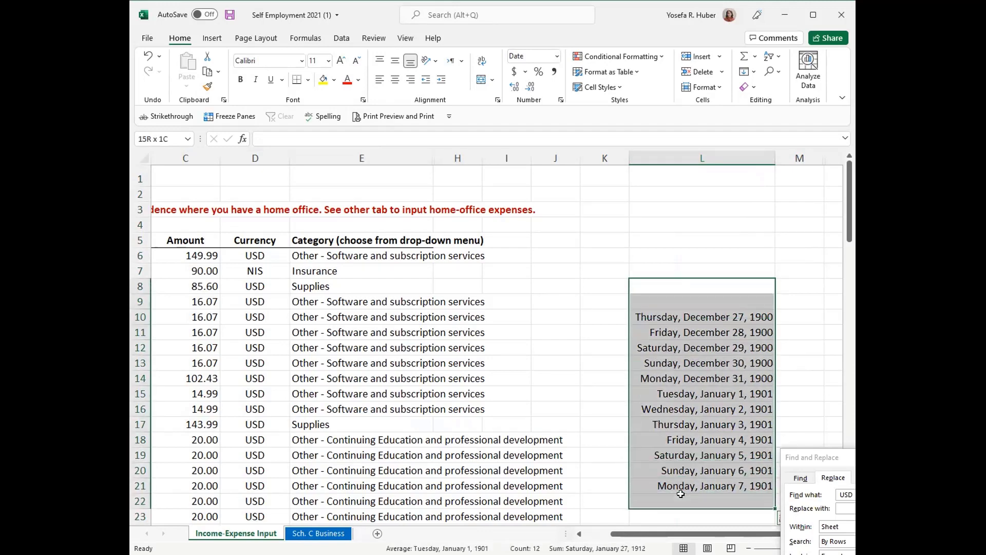
{"action": "left_click_drag", "start_coordinate": [690, 286], "coordinate": [696, 489]}
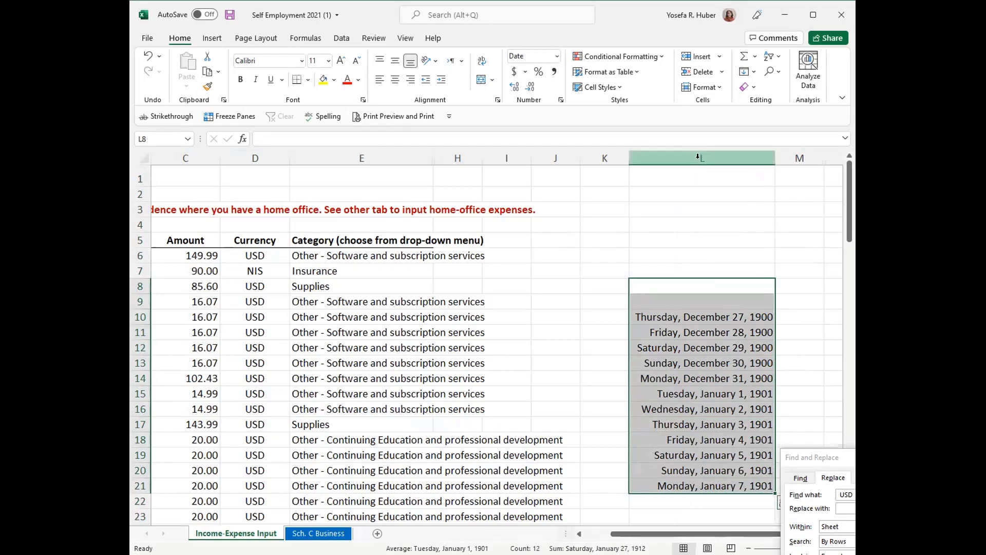
Step: Format the whole of column L as General and then as Number so the entries show as amounts
{"action": "left_click", "coordinate": [697, 157]}
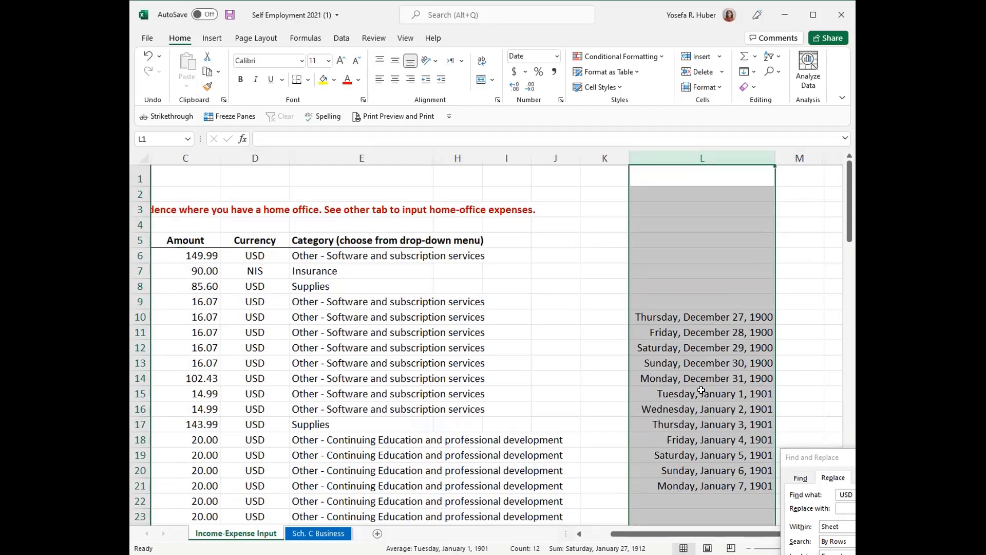
{"action": "left_click", "coordinate": [557, 56]}
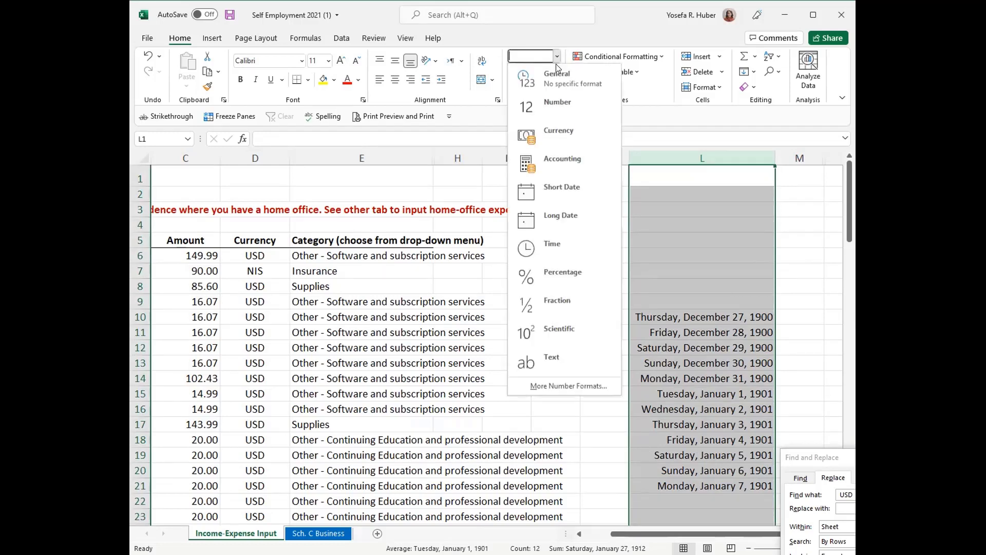
{"action": "left_click", "coordinate": [556, 79]}
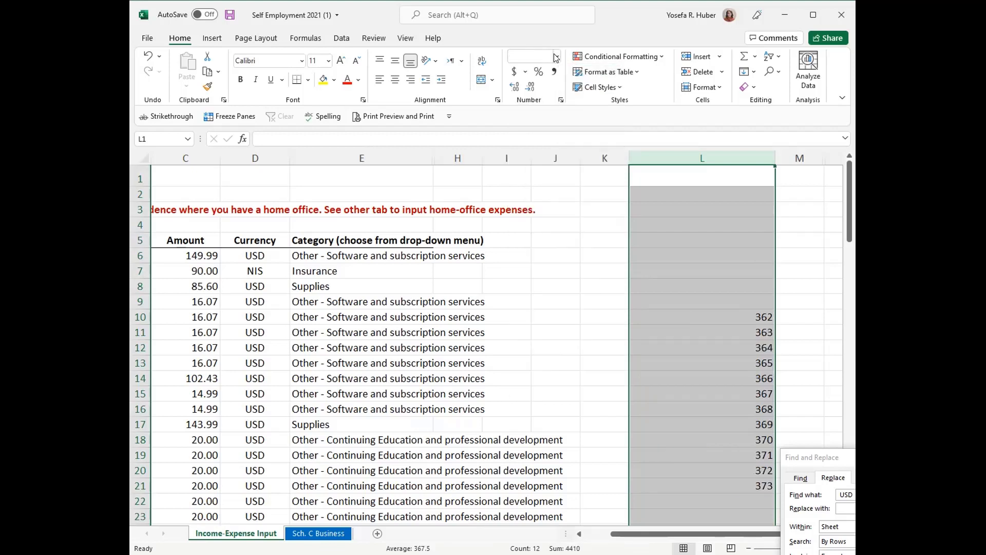
{"action": "left_click", "coordinate": [557, 56]}
{"action": "left_click", "coordinate": [548, 100]}
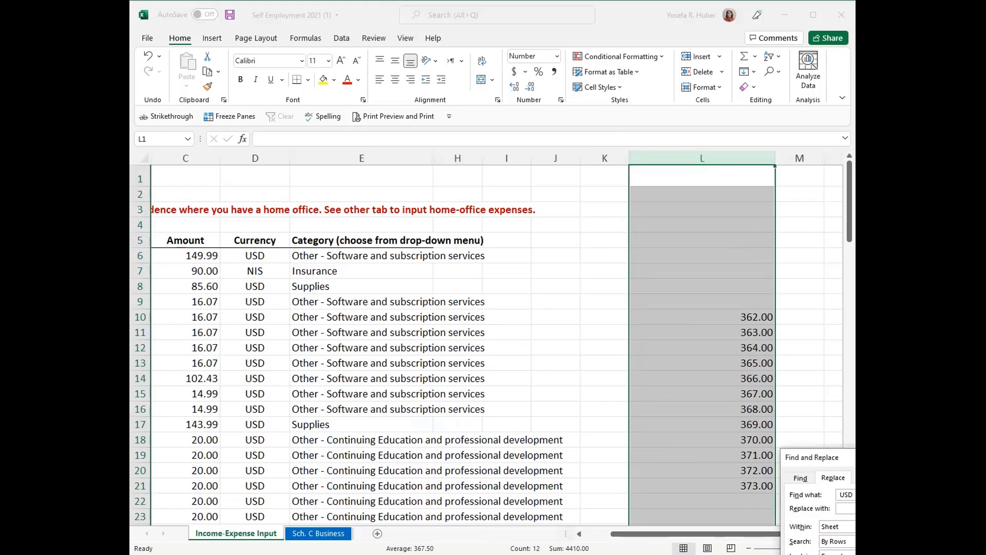
Step: Close Find and Replace and delete the test values from column L, clearing L9 down to L22
{"action": "key", "text": "Escape"}
{"action": "left_click_drag", "start_coordinate": [691, 302], "coordinate": [718, 498]}
{"action": "key", "text": "Delete"}
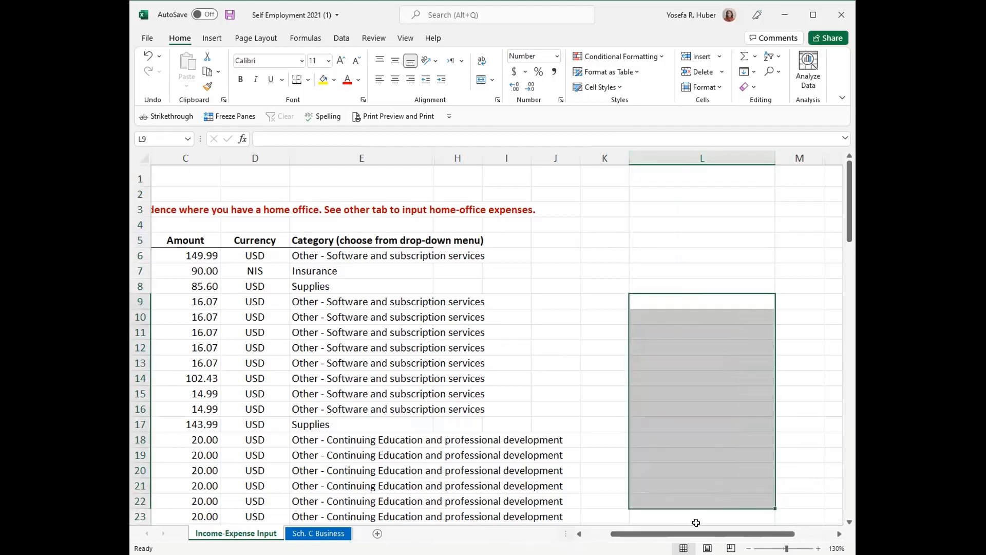
Step: Select the ledger amounts from C6 downward and then the Yoga Workshop Online amounts in C18 to C25 to read their sums
{"action": "left_click_drag", "start_coordinate": [696, 533], "coordinate": [670, 533]}
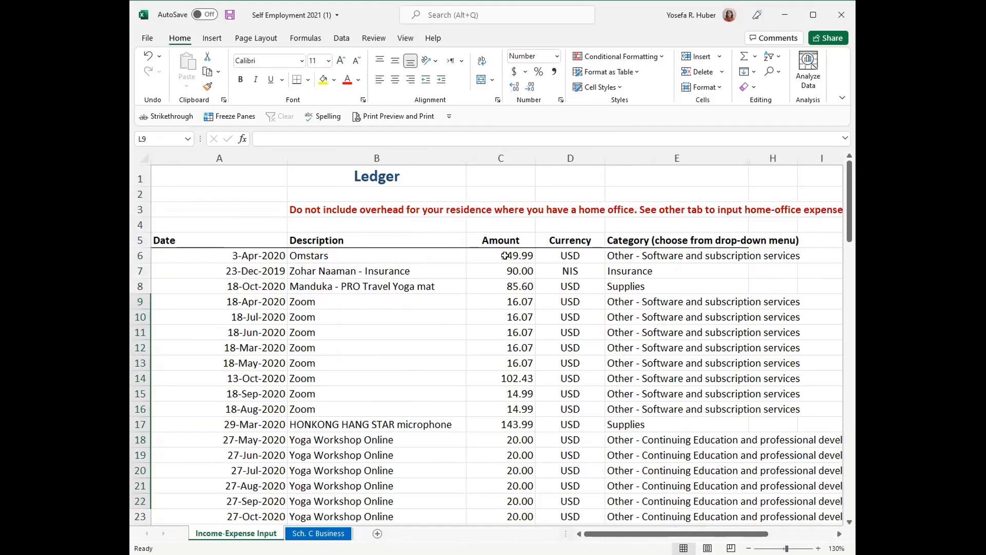
{"action": "scroll", "coordinate": [505, 255], "scroll_direction": "down", "scroll_amount": 1}
{"action": "left_click", "coordinate": [498, 201]}
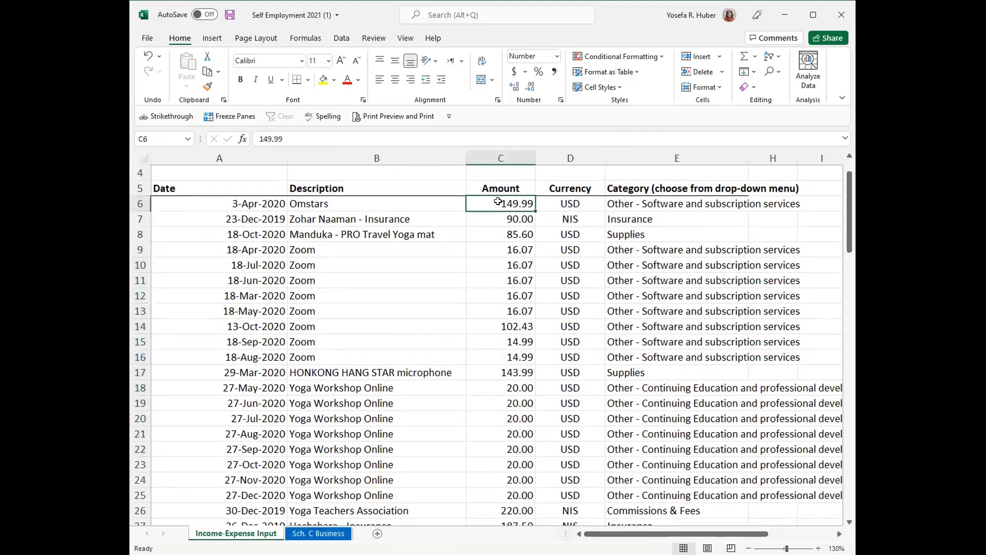
{"action": "left_click_drag", "start_coordinate": [497, 206], "coordinate": [502, 510]}
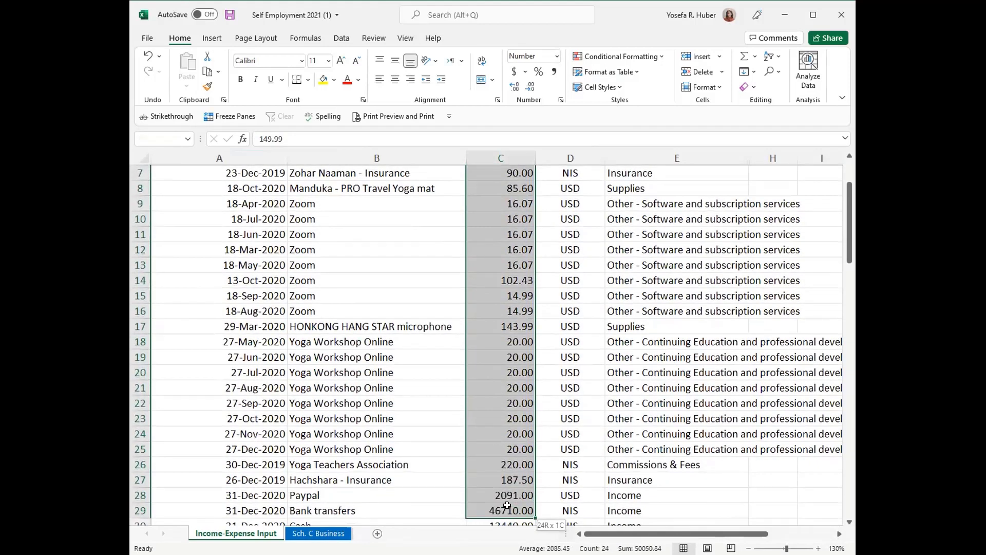
{"action": "left_click_drag", "start_coordinate": [510, 346], "coordinate": [503, 448]}
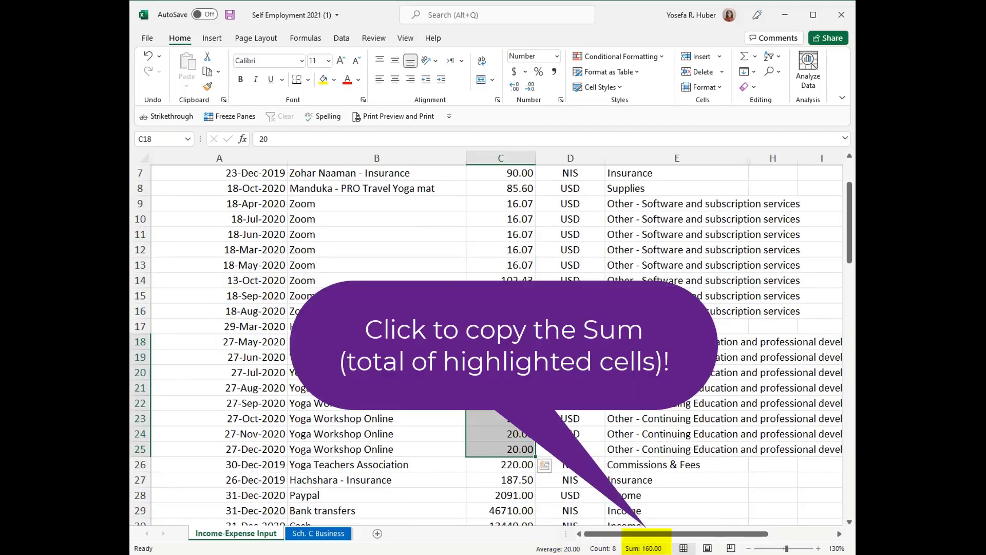
{"action": "left_click", "coordinate": [390, 403]}
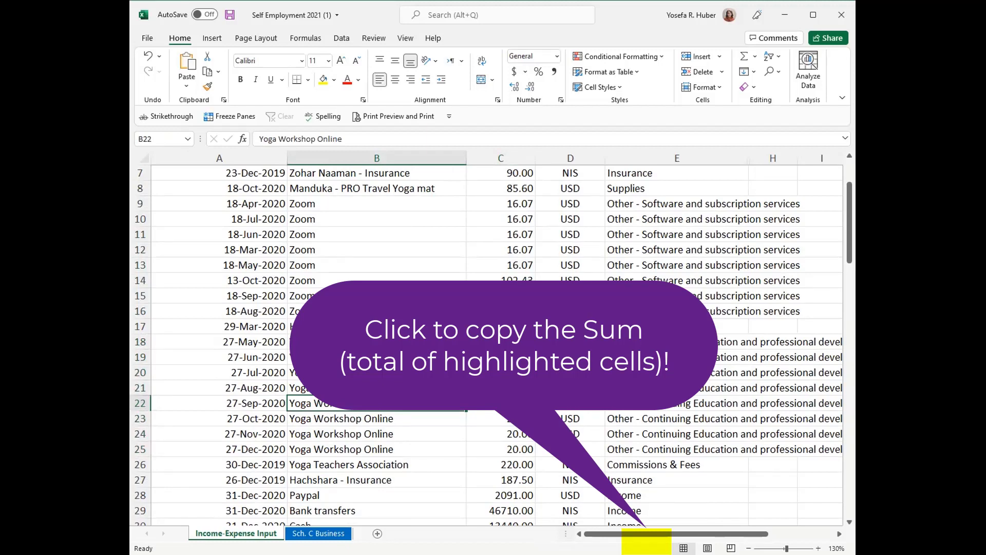
Step: Check the sums of the Amount ranges C9 to C27, C22 to C29 and C17 to C30
{"action": "left_click_drag", "start_coordinate": [509, 204], "coordinate": [505, 477]}
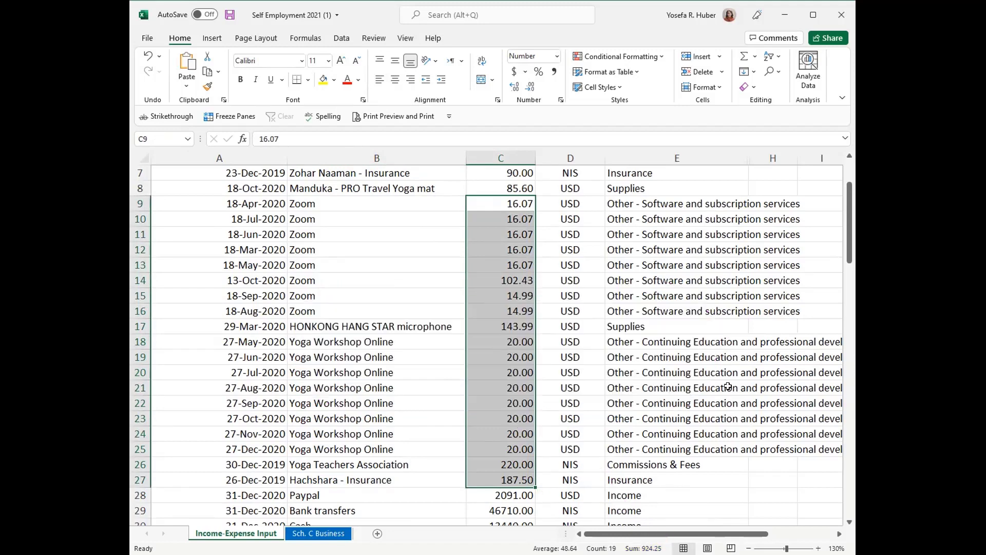
{"action": "left_click", "coordinate": [334, 299]}
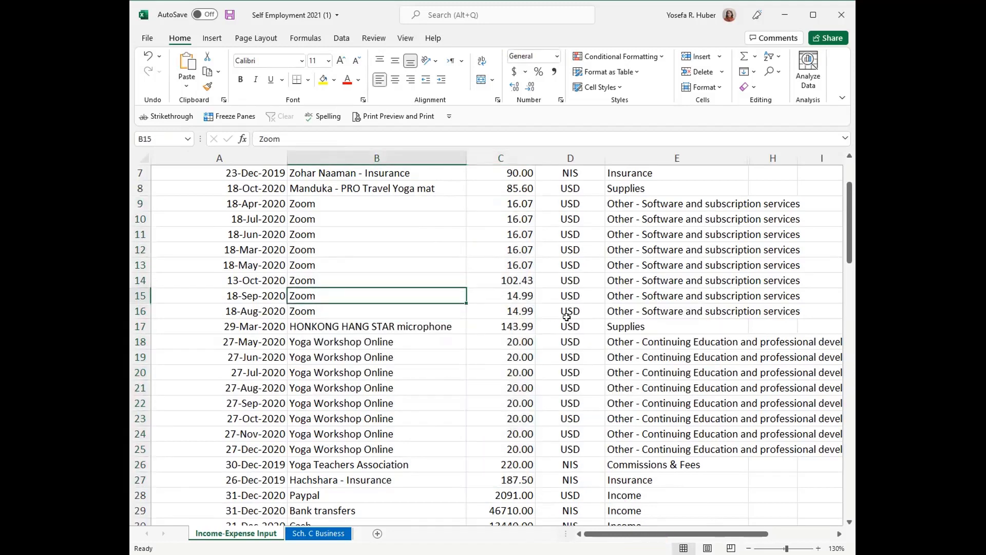
{"action": "scroll", "coordinate": [567, 317], "scroll_direction": "down", "scroll_amount": 1}
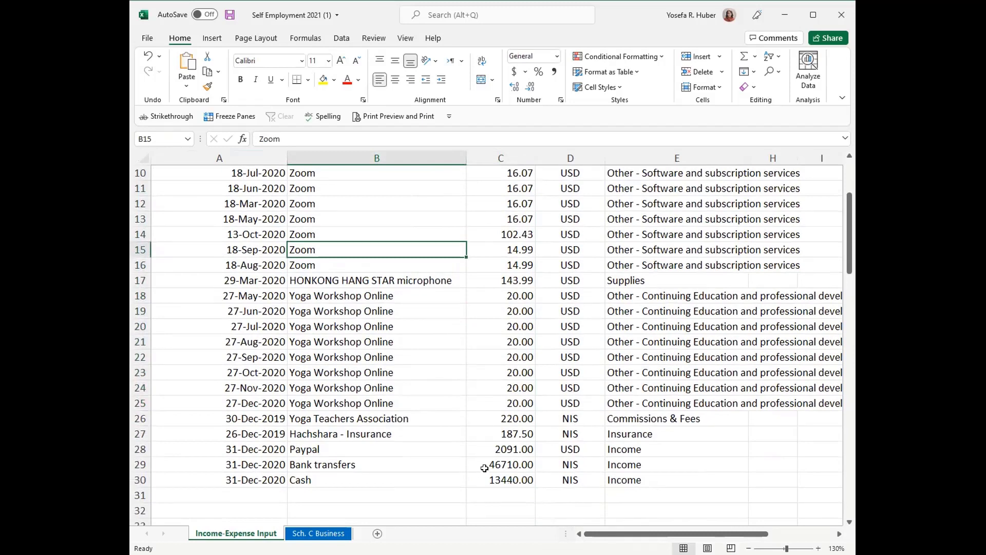
{"action": "left_click_drag", "start_coordinate": [484, 467], "coordinate": [514, 359]}
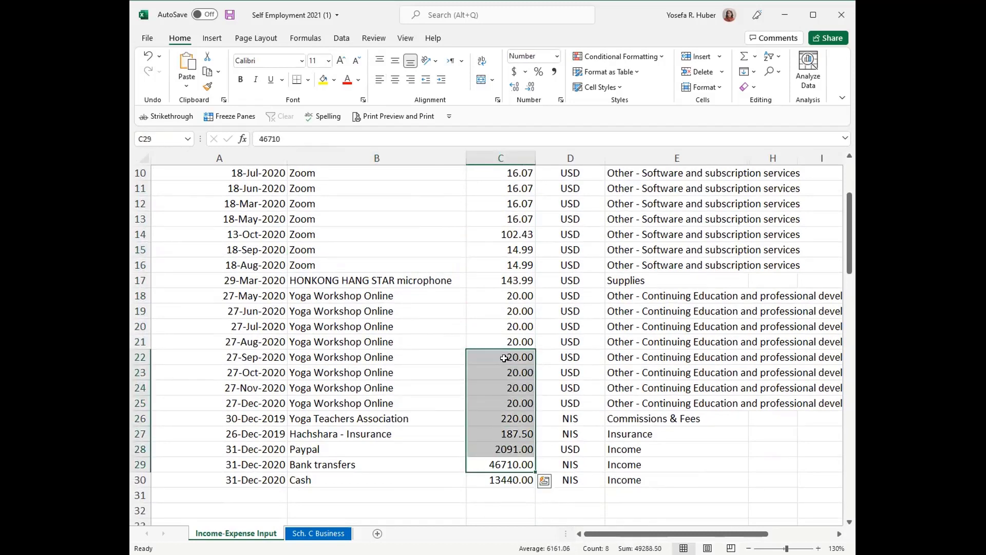
{"action": "left_click_drag", "start_coordinate": [512, 280], "coordinate": [505, 473]}
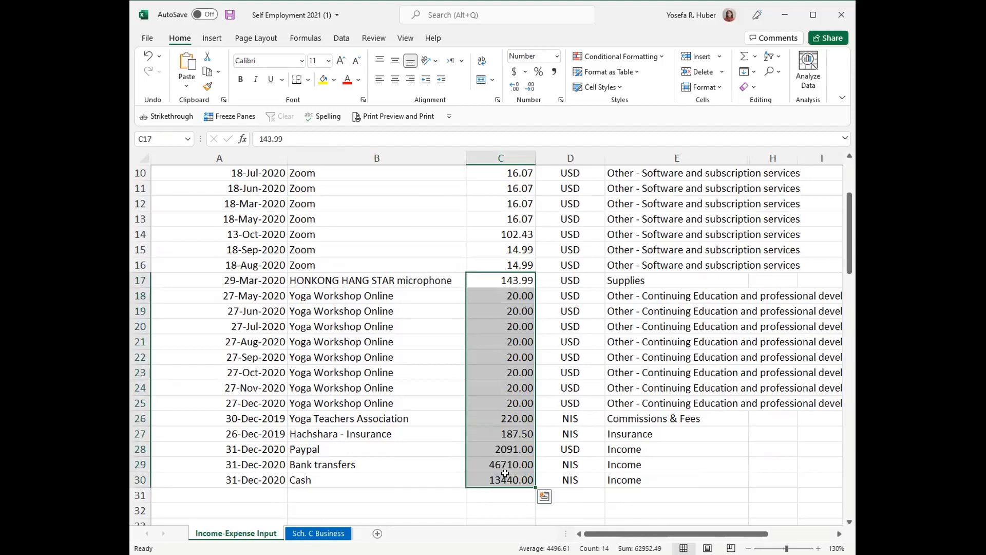
{"action": "scroll", "coordinate": [505, 471], "scroll_direction": "up", "scroll_amount": 3}
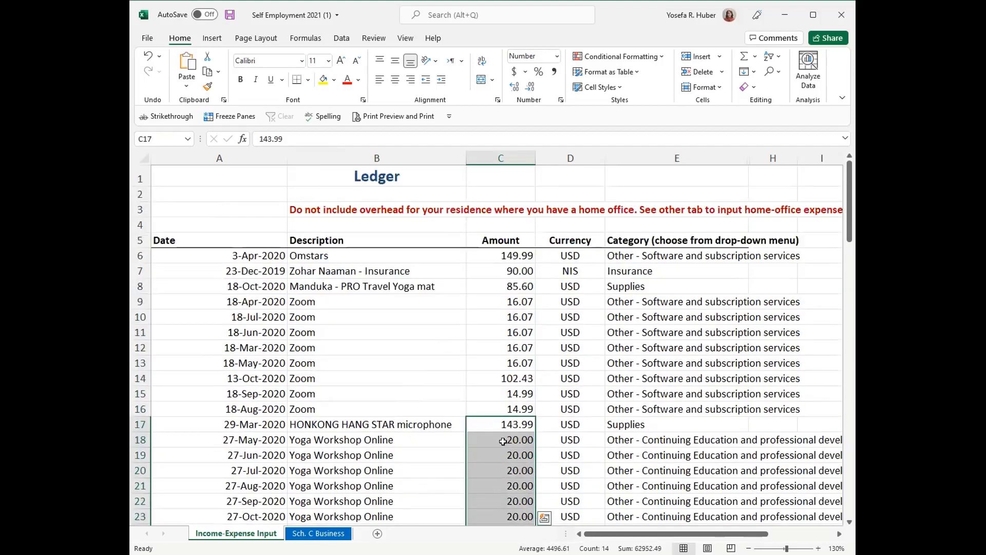
Step: Apply the Accounting format with a dollar sign to the whole Amount column
{"action": "left_click", "coordinate": [511, 152]}
{"action": "scroll", "coordinate": [510, 151], "scroll_direction": "down", "scroll_amount": 3}
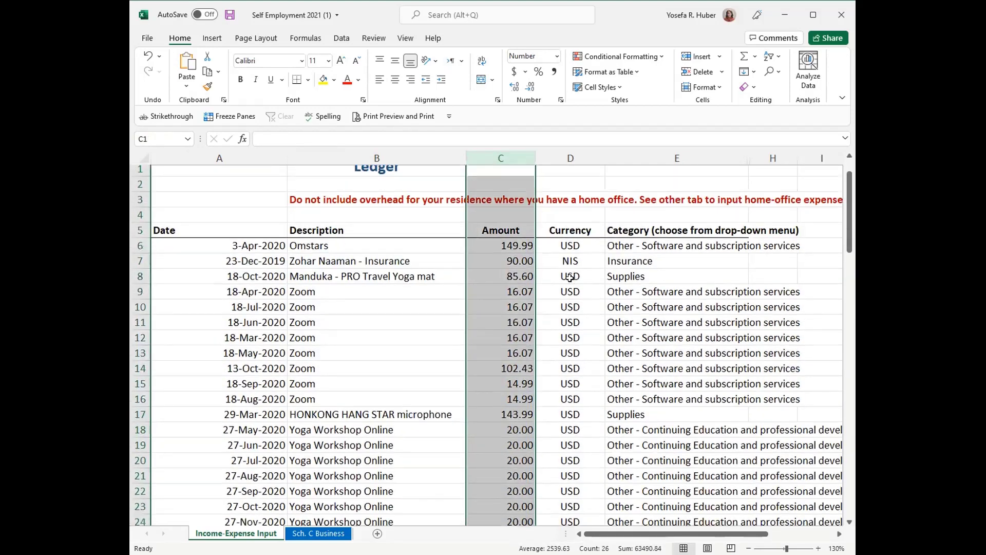
{"action": "left_click", "coordinate": [512, 72]}
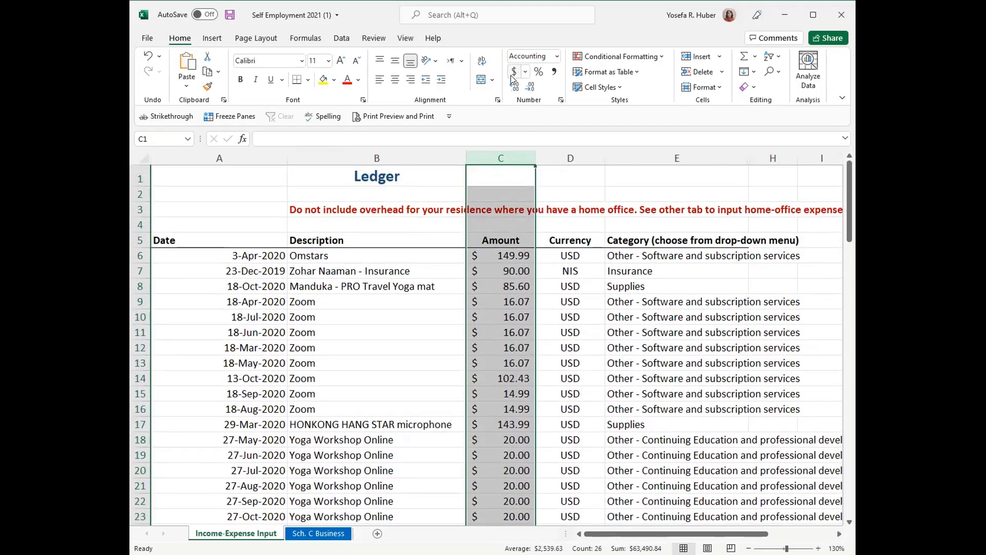
Step: Inspect the underlying value of C10 and the selection C9 to C17, and undo the Accounting format on the Amount column
{"action": "left_click", "coordinate": [494, 318]}
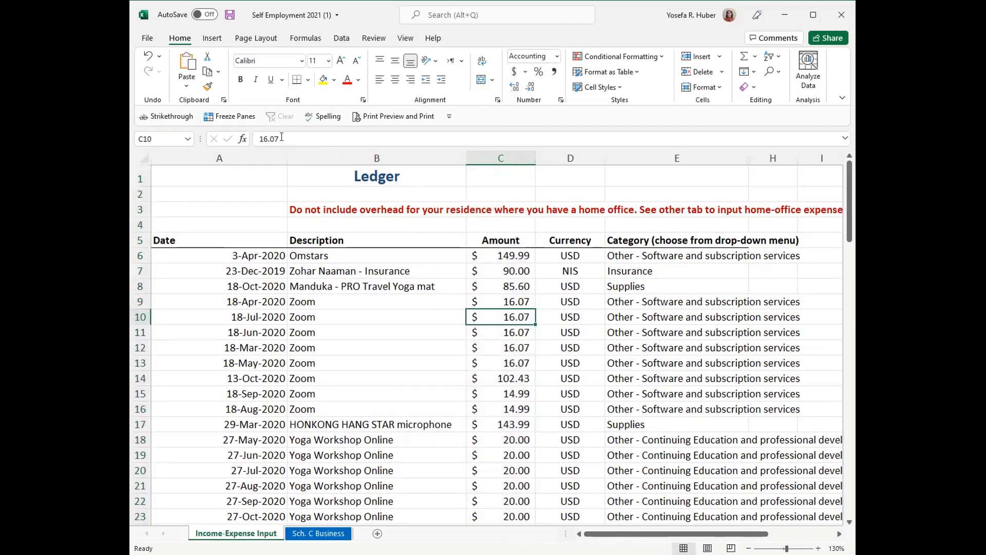
{"action": "left_click_drag", "start_coordinate": [281, 137], "coordinate": [252, 133]}
{"action": "key", "text": "Return"}
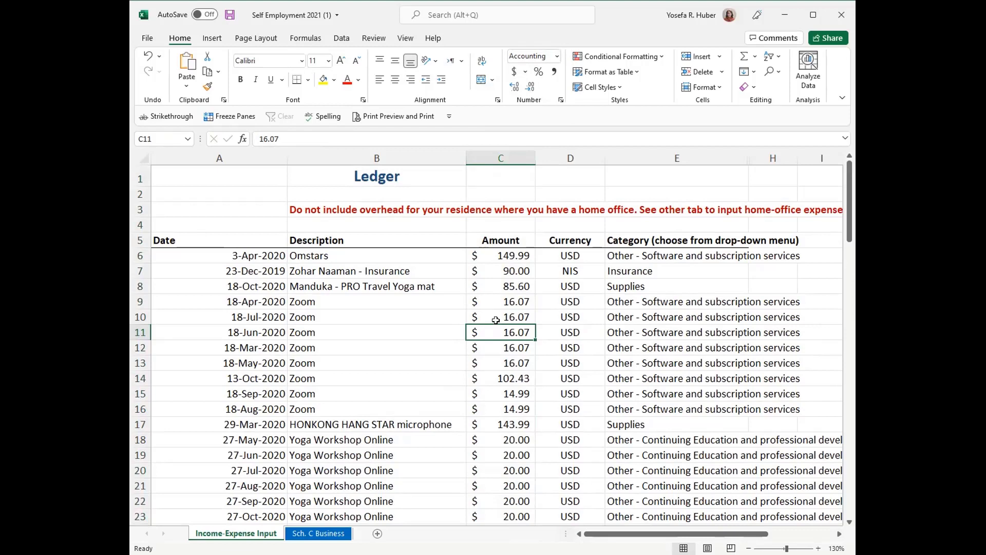
{"action": "left_click_drag", "start_coordinate": [504, 300], "coordinate": [501, 426]}
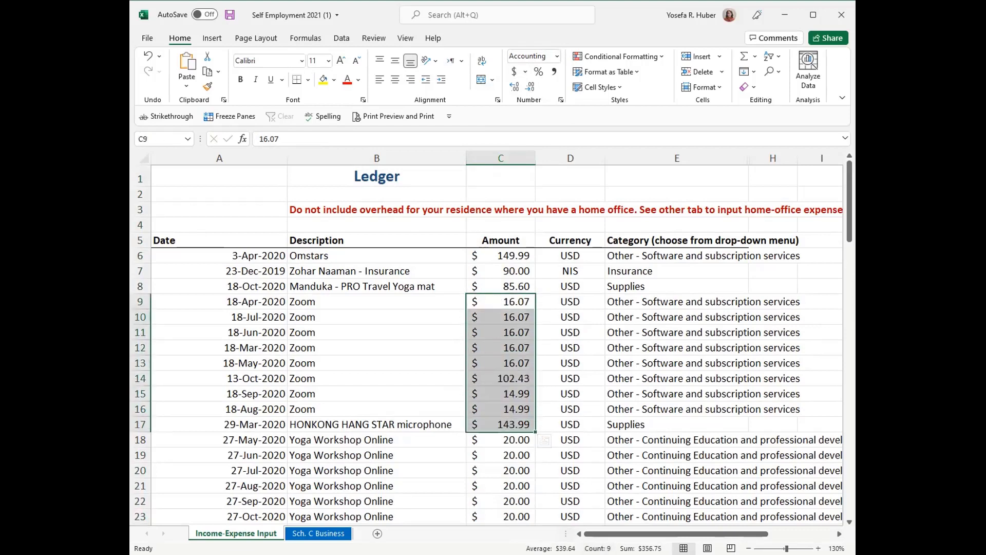
{"action": "key", "text": "ctrl+z"}
{"action": "key", "text": "ctrl+z"}
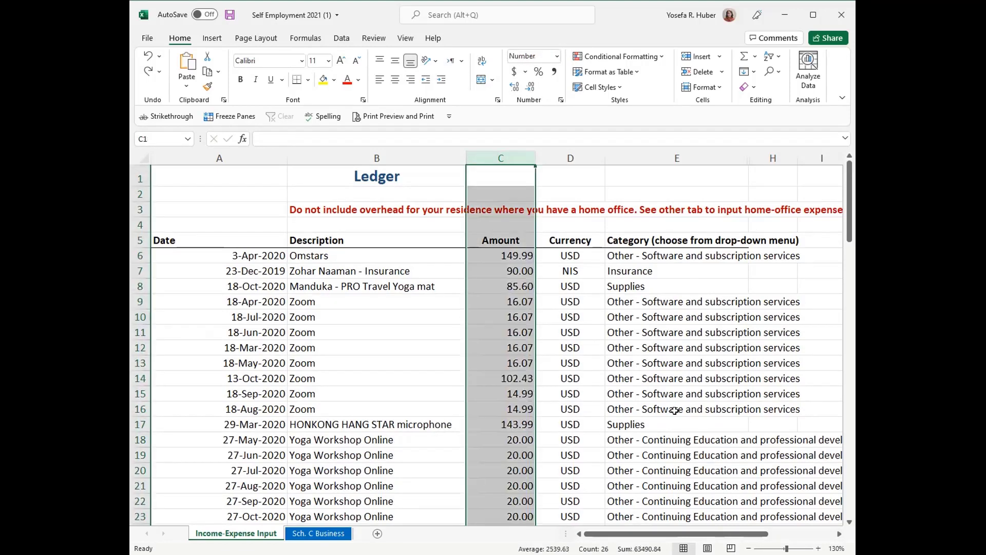
Step: Apply the comma style to the Amount column and increase it to four decimal places
{"action": "left_click", "coordinate": [554, 72]}
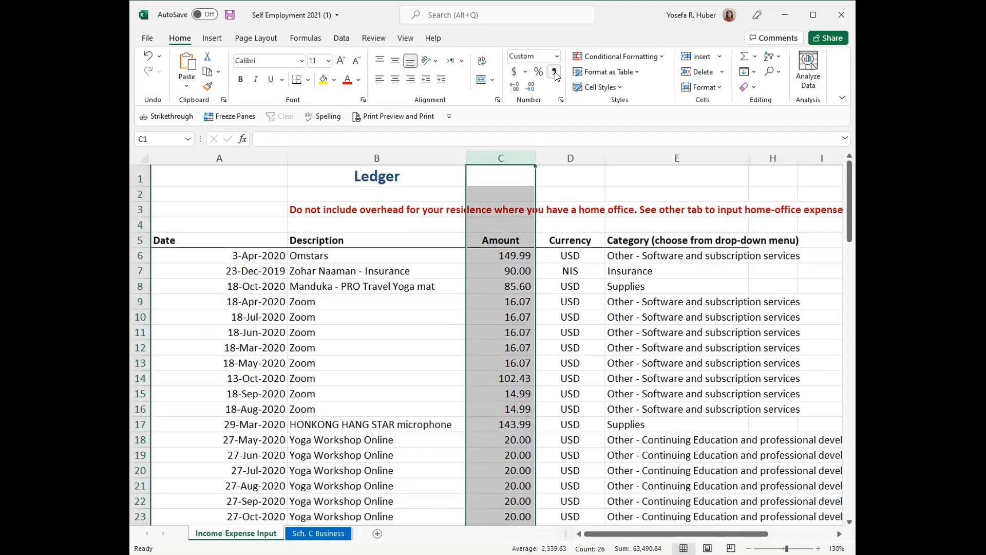
{"action": "scroll", "coordinate": [501, 373], "scroll_direction": "down", "scroll_amount": 5}
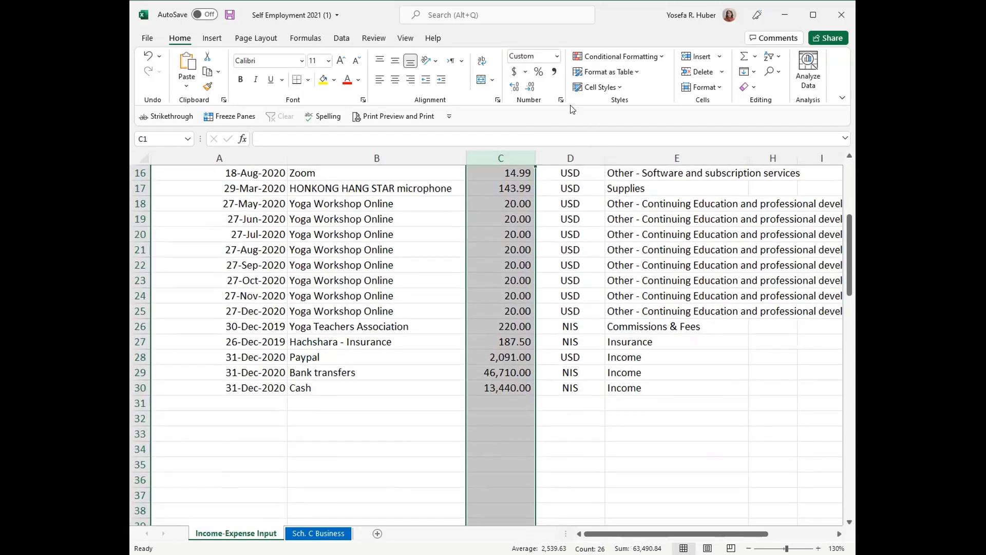
{"action": "left_click", "coordinate": [519, 90]}
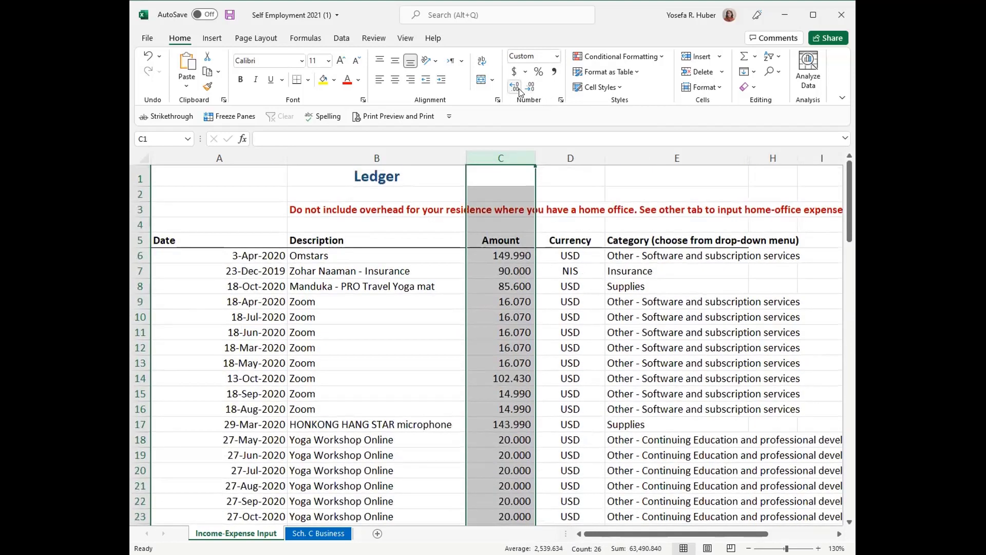
{"action": "left_click", "coordinate": [519, 90]}
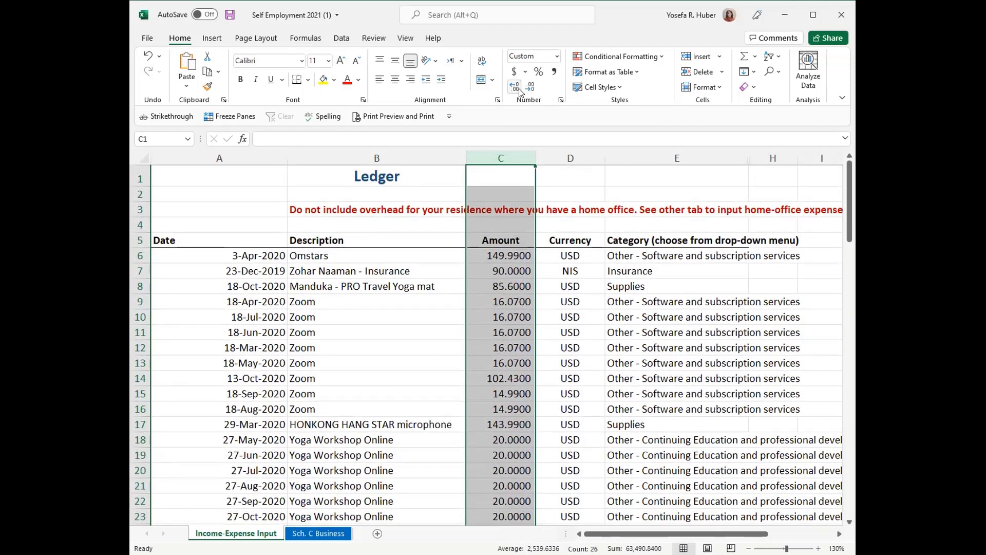
Step: Reduce the Amount column to zero decimal places and check the amounts down to the last ledger row
{"action": "left_click", "coordinate": [529, 87]}
{"action": "left_click", "coordinate": [530, 87]}
{"action": "left_click", "coordinate": [529, 87]}
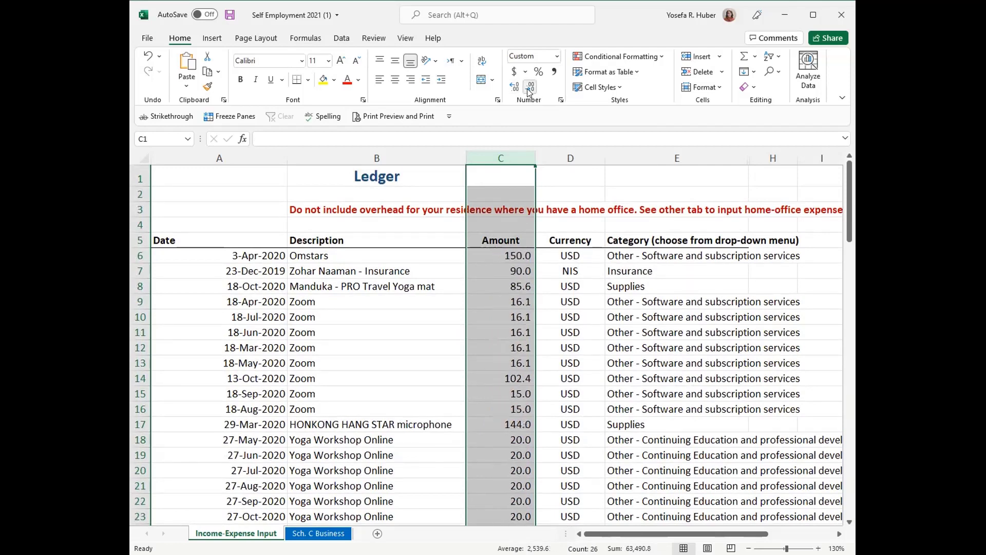
{"action": "left_click", "coordinate": [529, 88]}
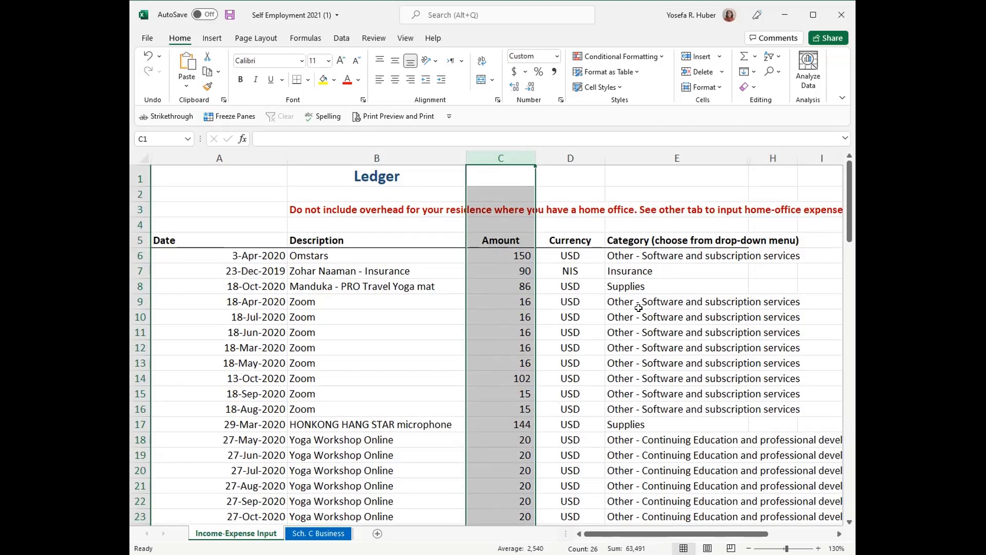
{"action": "scroll", "coordinate": [516, 360], "scroll_direction": "down", "scroll_amount": 5}
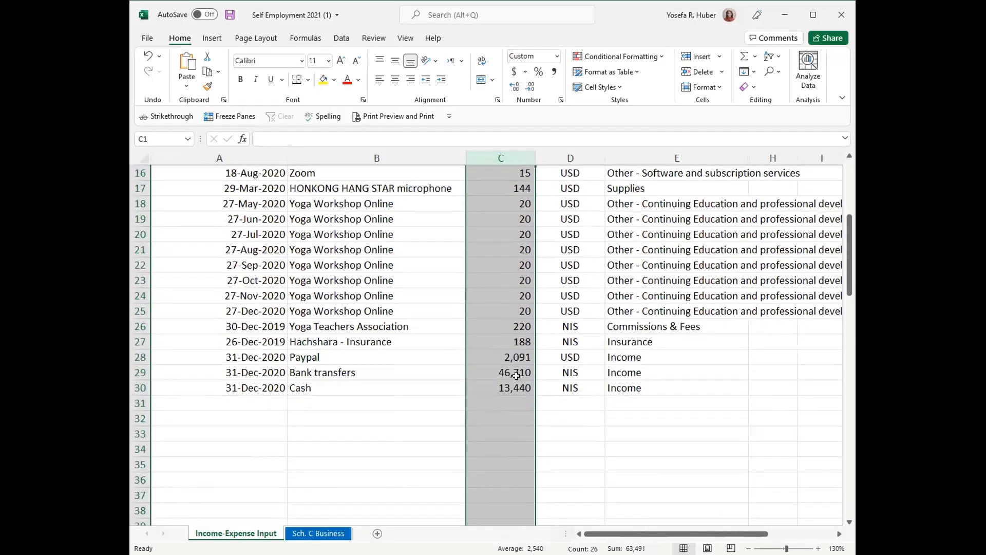
{"action": "left_click", "coordinate": [511, 465]}
{"action": "scroll", "coordinate": [510, 442], "scroll_direction": "up", "scroll_amount": 5}
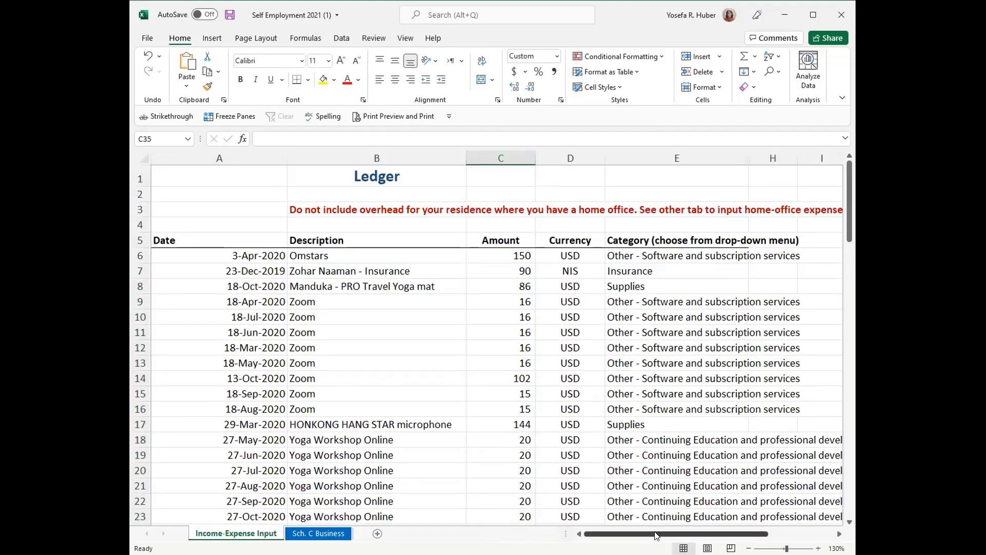
Step: Highlight sample dates, currencies and categories in the ledger, and review the category totals on the Sch. C Business sheet
{"action": "left_click_drag", "start_coordinate": [657, 537], "coordinate": [652, 536]}
{"action": "left_click", "coordinate": [241, 292]}
{"action": "left_click_drag", "start_coordinate": [241, 292], "coordinate": [246, 409]}
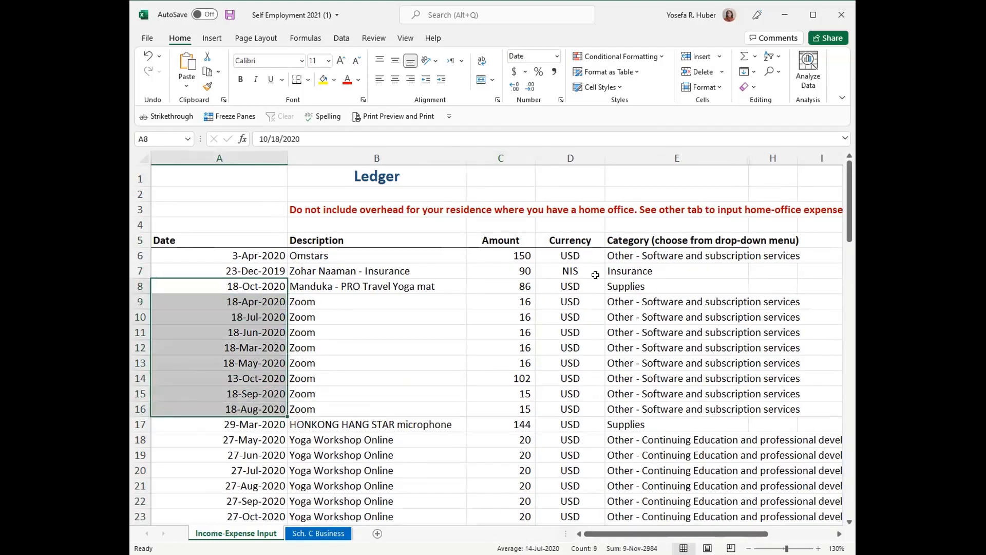
{"action": "left_click_drag", "start_coordinate": [570, 271], "coordinate": [570, 362]}
{"action": "left_click_drag", "start_coordinate": [657, 304], "coordinate": [662, 382]}
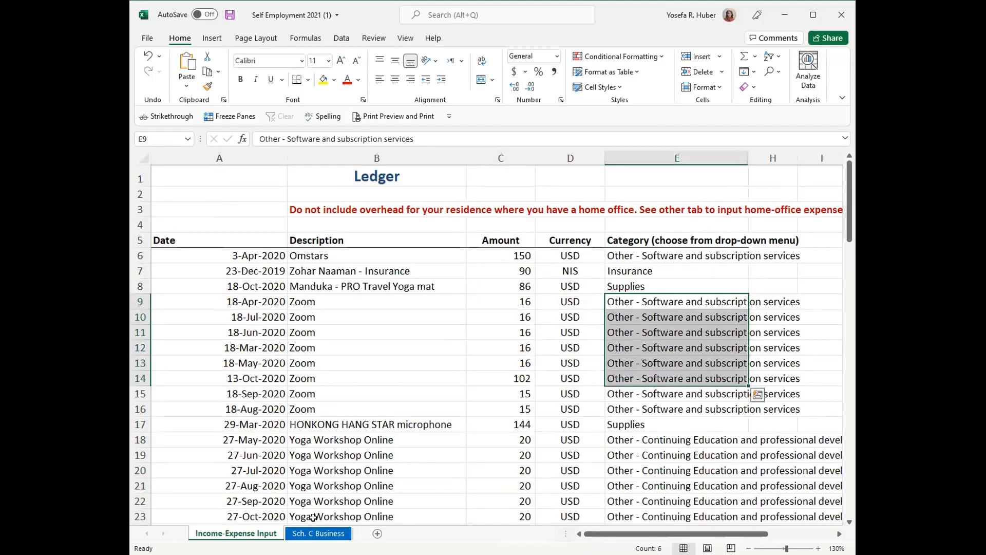
{"action": "left_click", "coordinate": [312, 534]}
{"action": "scroll", "coordinate": [561, 373], "scroll_direction": "down", "scroll_amount": 3}
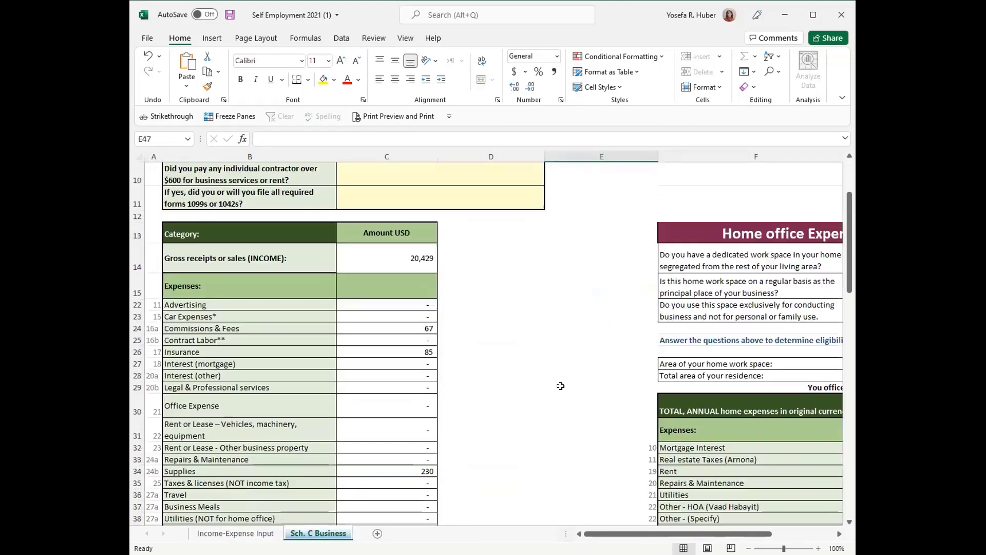
Step: Add filters to the header row 5 of the ledger on the Income-Expense Input sheet
{"action": "left_click", "coordinate": [236, 534]}
{"action": "left_click", "coordinate": [211, 358]}
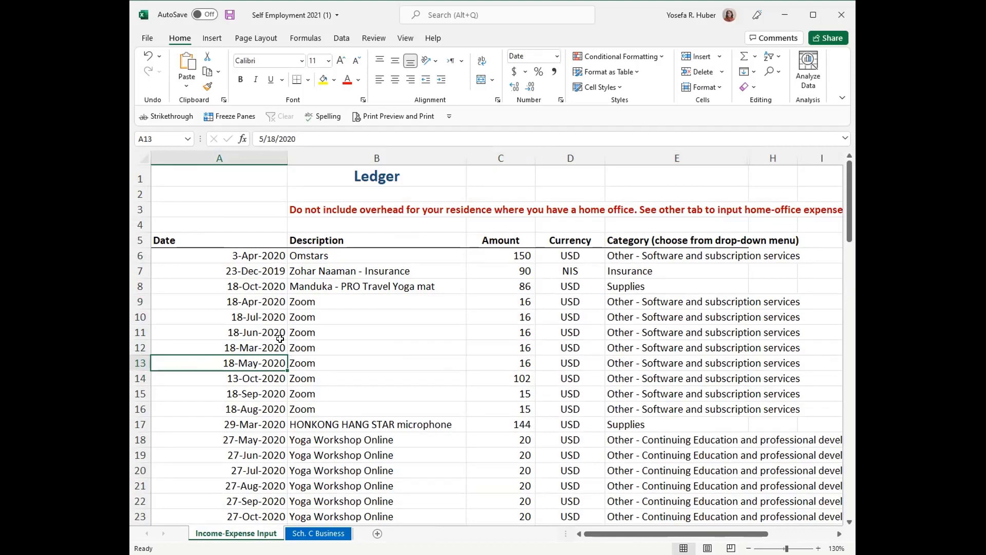
{"action": "left_click", "coordinate": [138, 238]}
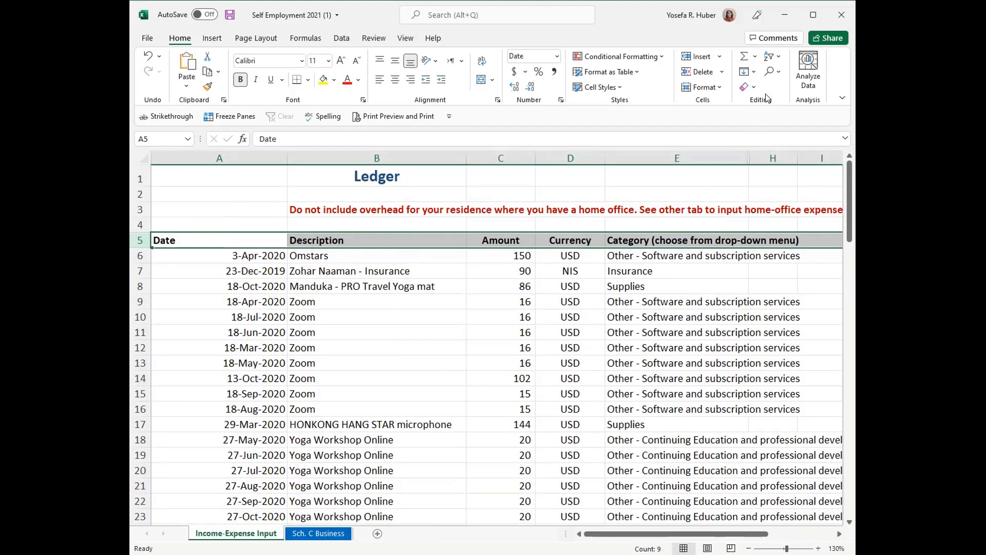
{"action": "left_click", "coordinate": [773, 57]}
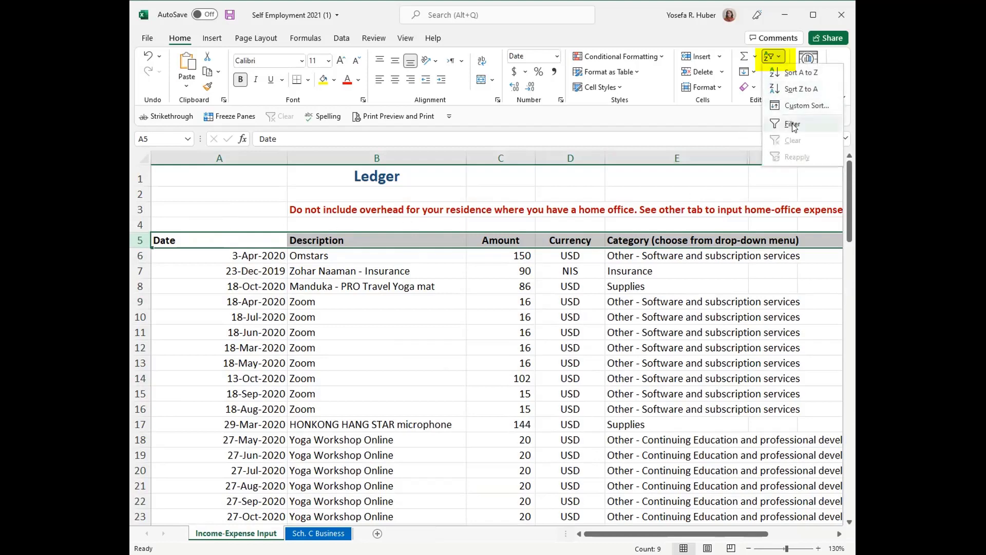
{"action": "left_click", "coordinate": [794, 127]}
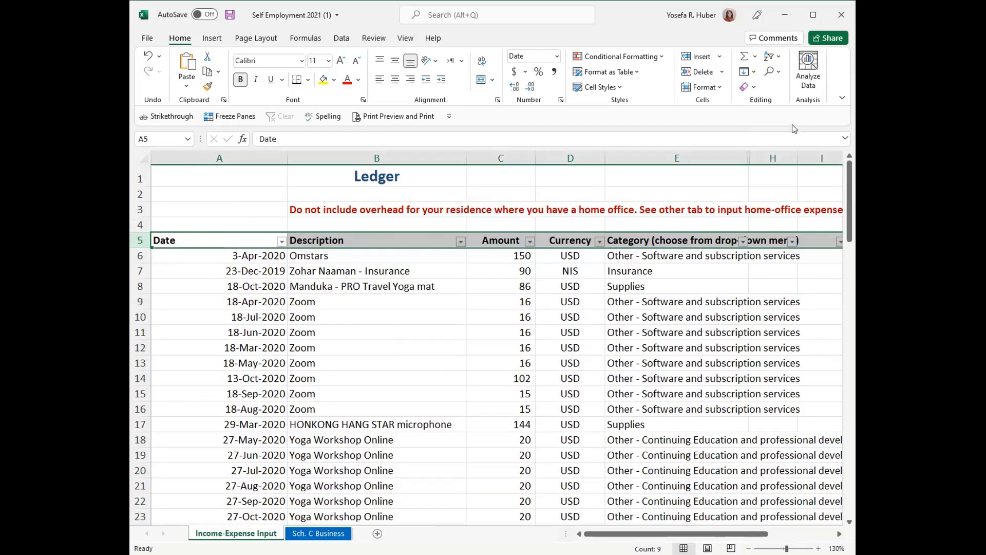
Step: Widen the Category column so its full heading and software subscription entries fit
{"action": "left_click", "coordinate": [639, 344]}
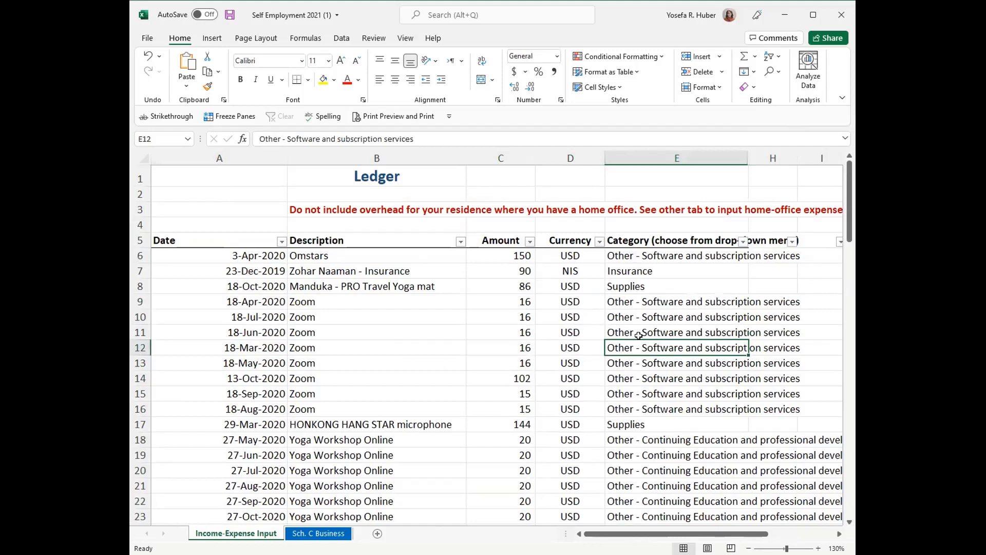
{"action": "left_click_drag", "start_coordinate": [748, 159], "coordinate": [805, 159]}
{"action": "key", "text": "Up"}
{"action": "key", "text": "Up"}
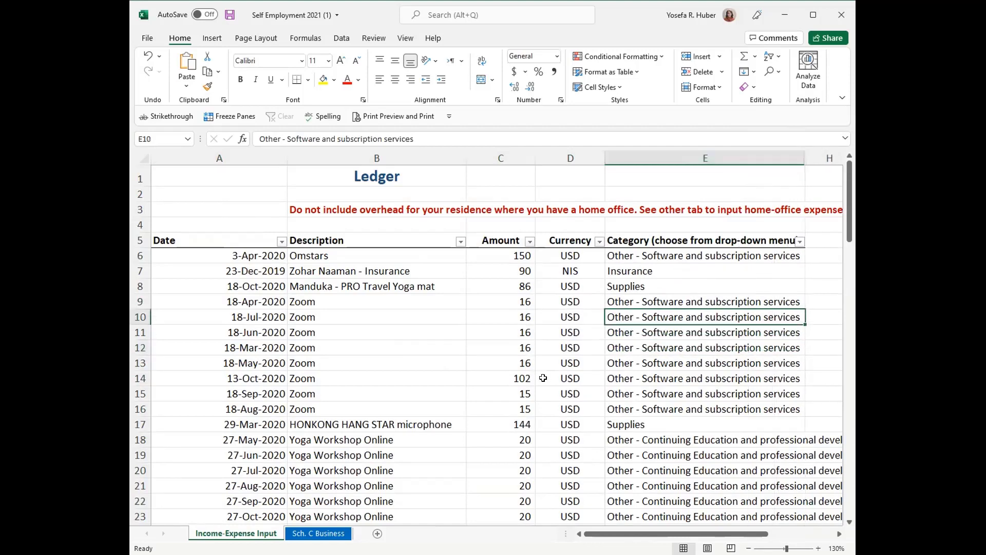
Step: Filter the Currency column to NIS entries only, and clear the filter again
{"action": "left_click", "coordinate": [598, 241]}
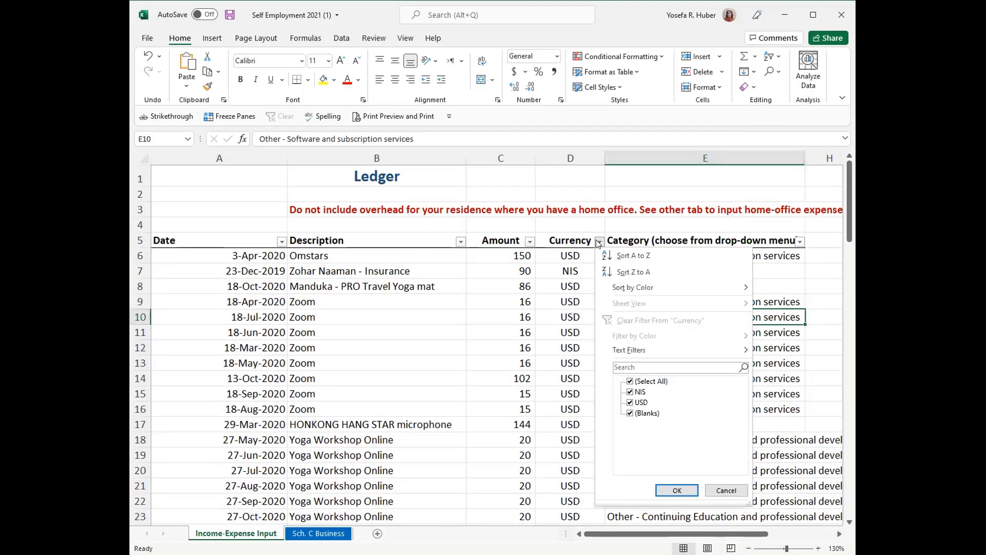
{"action": "left_click", "coordinate": [633, 382]}
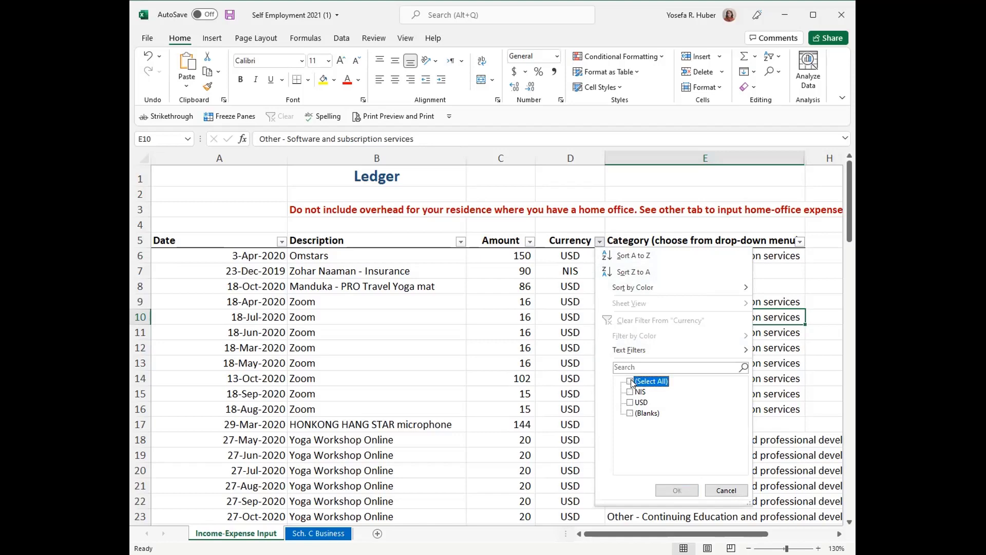
{"action": "left_click", "coordinate": [633, 392]}
{"action": "left_click", "coordinate": [688, 493]}
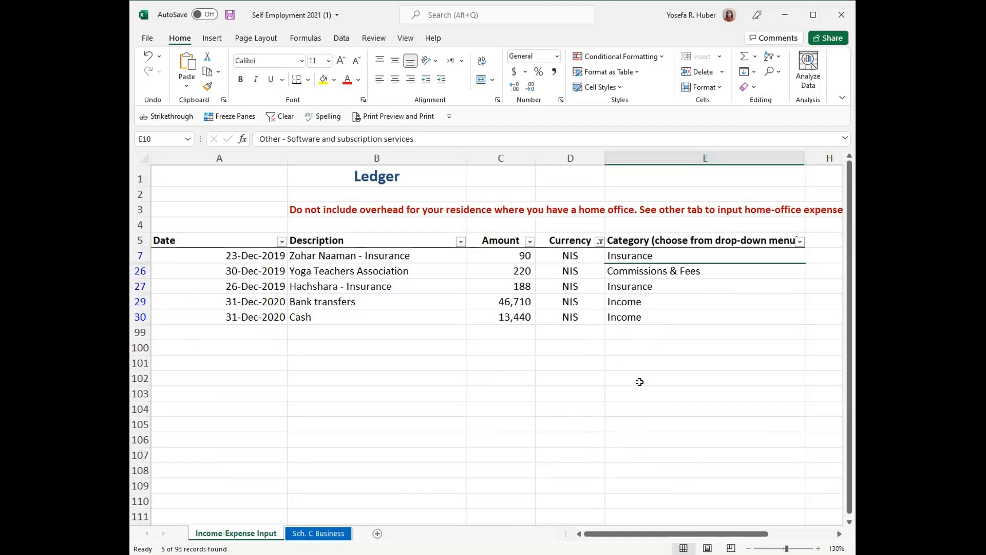
{"action": "left_click", "coordinate": [284, 117]}
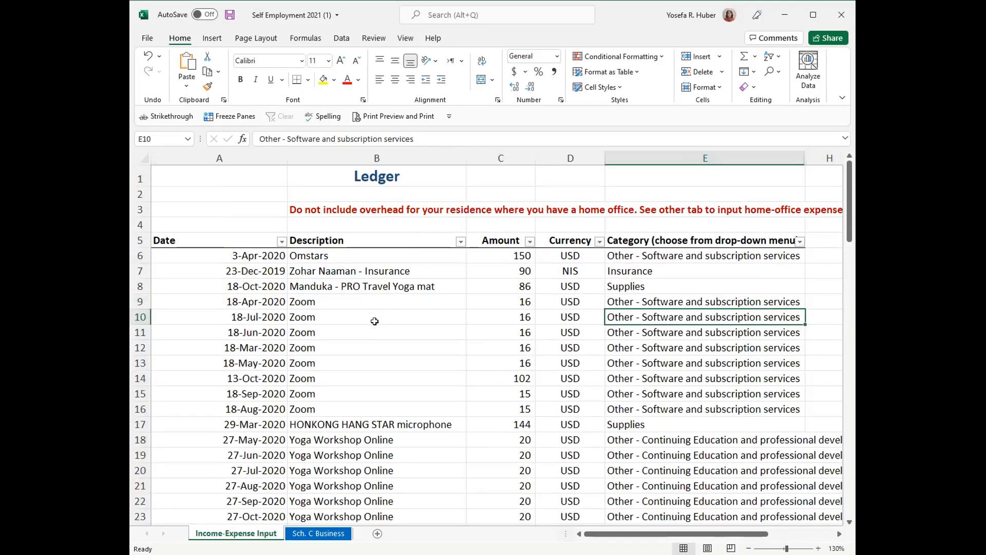
Step: Filter the Description column to show only the Yoga Workshop Online entries
{"action": "left_click", "coordinate": [461, 242]}
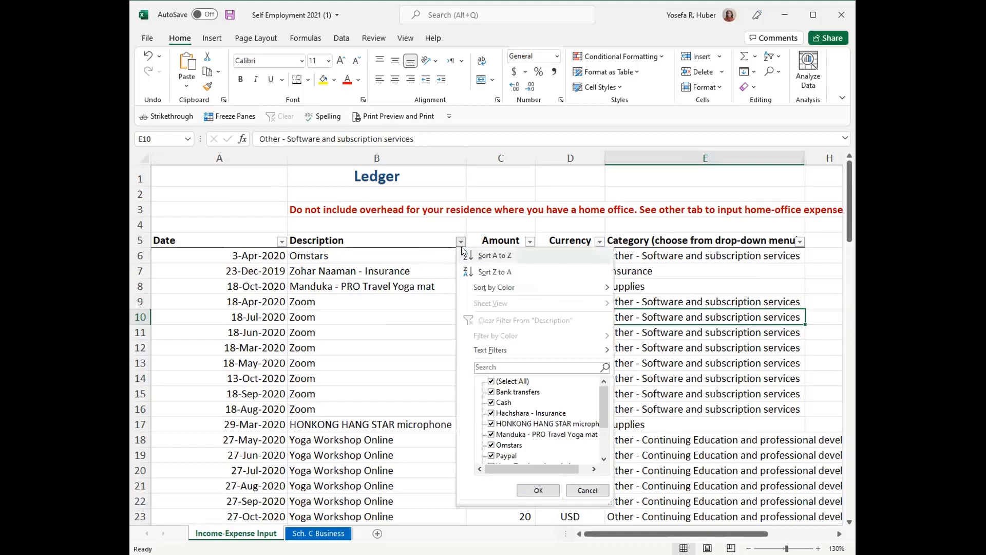
{"action": "left_click", "coordinate": [494, 382]}
{"action": "scroll", "coordinate": [529, 395], "scroll_direction": "down", "scroll_amount": 1}
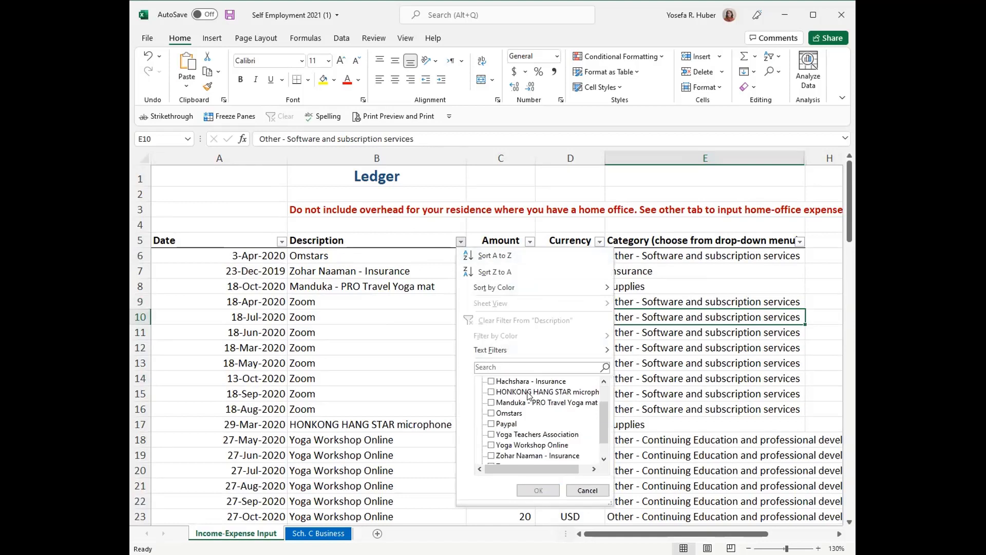
{"action": "scroll", "coordinate": [508, 427], "scroll_direction": "down", "scroll_amount": 1}
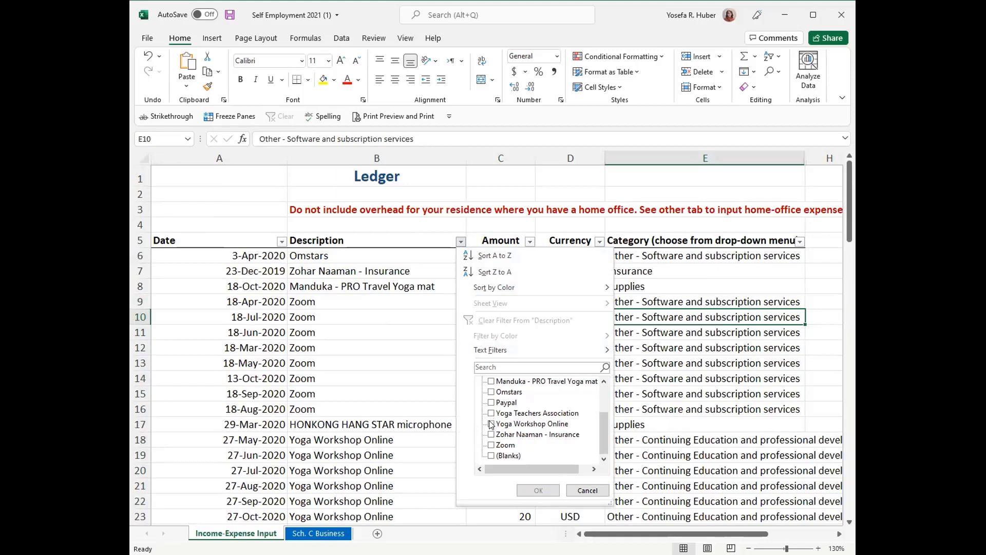
{"action": "left_click", "coordinate": [492, 425]}
{"action": "left_click", "coordinate": [545, 490]}
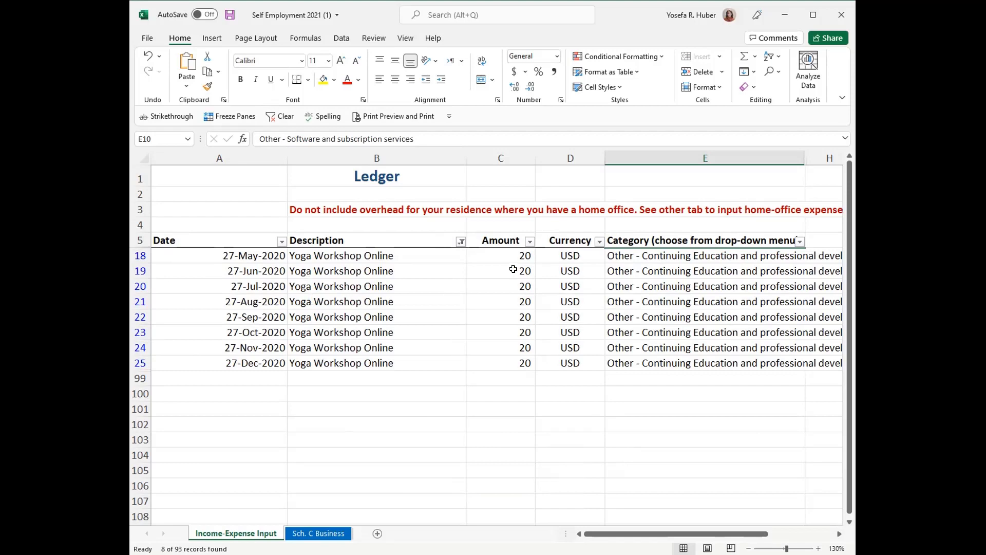
Step: Add Omstars and Manduka - PRO Travel Yoga mat to the Description filter, and clear the filter
{"action": "left_click", "coordinate": [461, 242]}
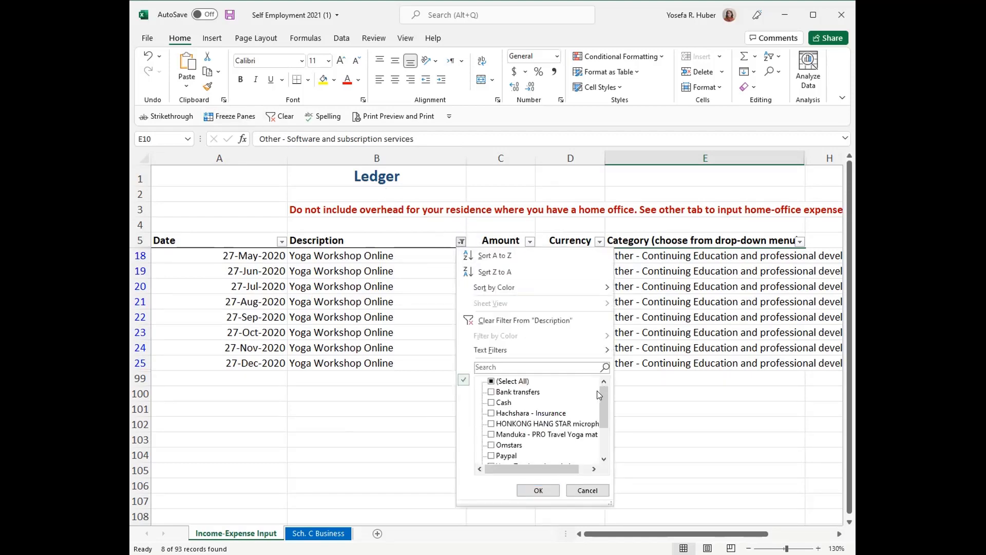
{"action": "left_click_drag", "start_coordinate": [599, 391], "coordinate": [602, 400]}
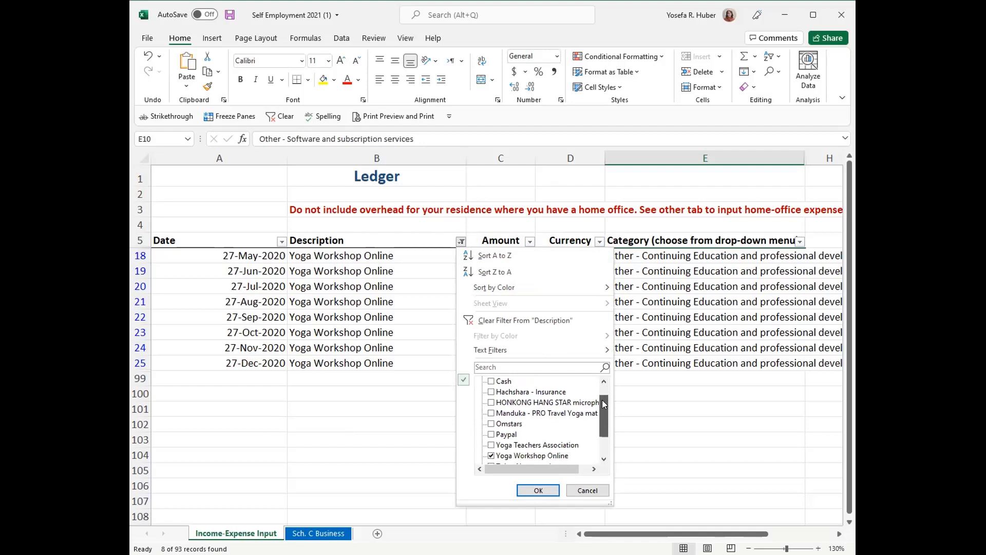
{"action": "left_click", "coordinate": [492, 424]}
{"action": "left_click", "coordinate": [493, 412]}
{"action": "left_click", "coordinate": [538, 490]}
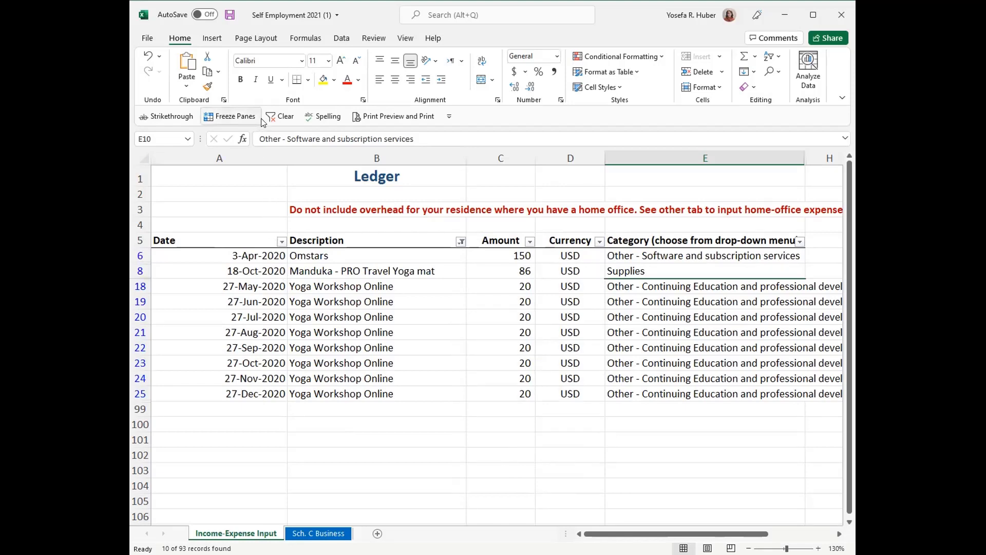
{"action": "left_click", "coordinate": [282, 117]}
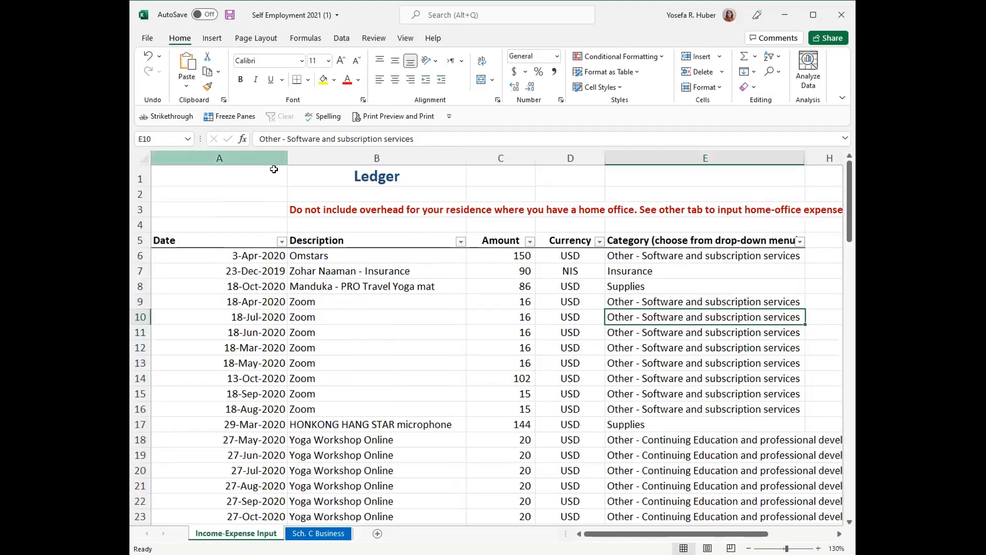
Step: Filter the Date column to exclude all 2019 entries
{"action": "left_click", "coordinate": [281, 241]}
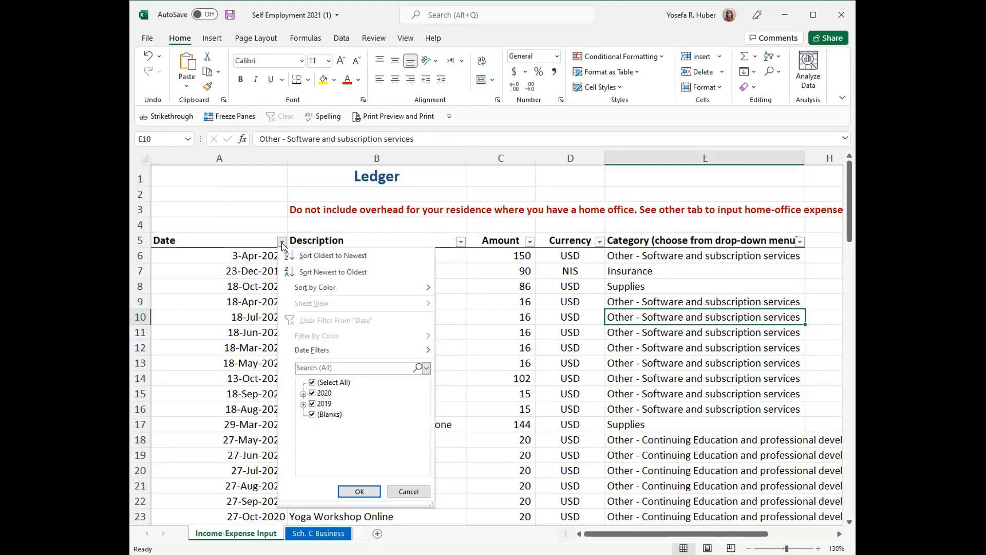
{"action": "left_click", "coordinate": [303, 404]}
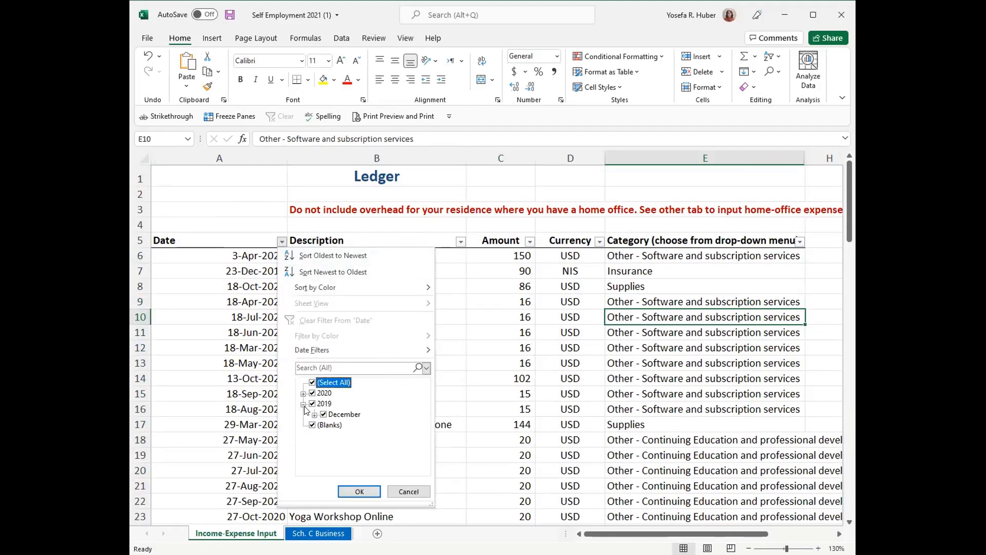
{"action": "left_click", "coordinate": [312, 404]}
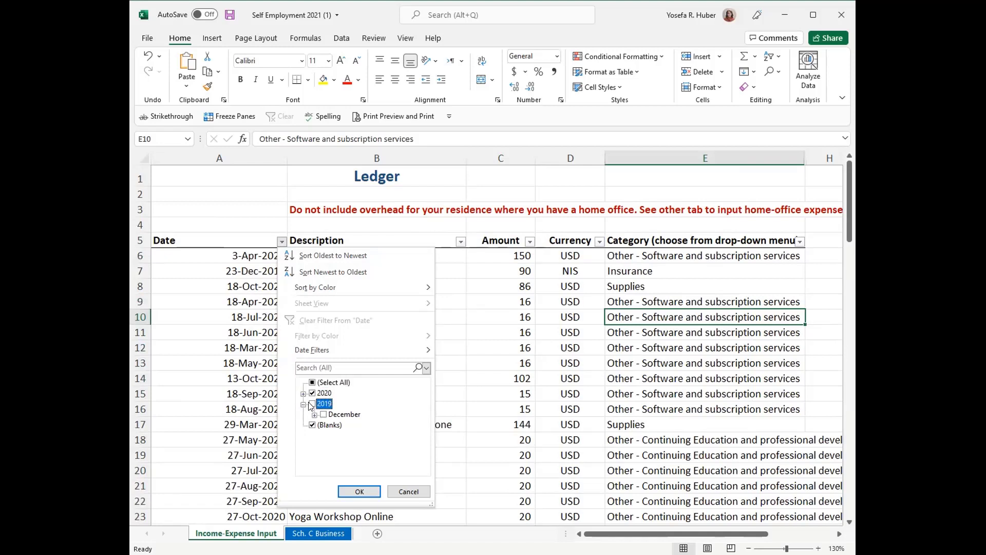
{"action": "left_click", "coordinate": [359, 492]}
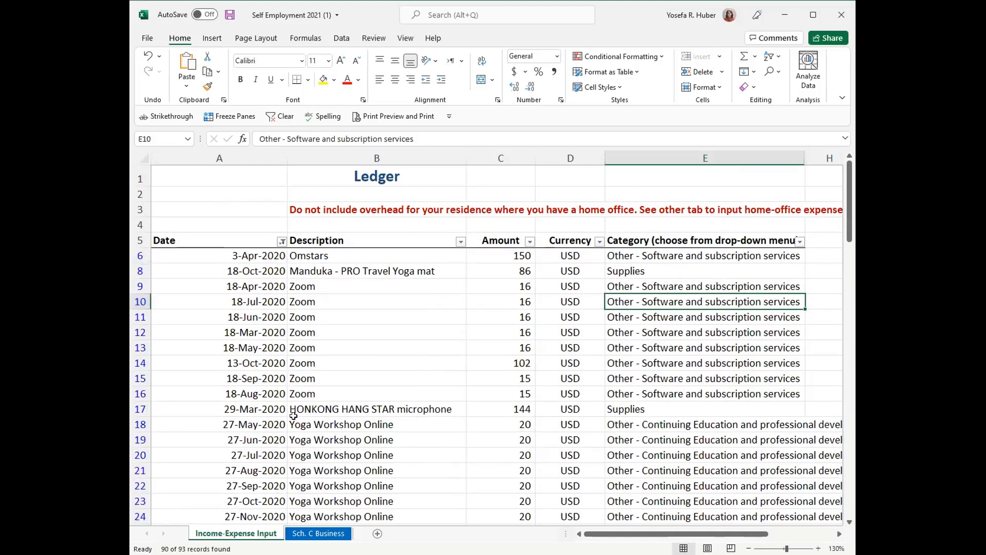
Step: Change the Date filter to include 2019 and exclude 2020
{"action": "left_click", "coordinate": [284, 241]}
{"action": "left_click", "coordinate": [312, 403]}
{"action": "left_click", "coordinate": [311, 394]}
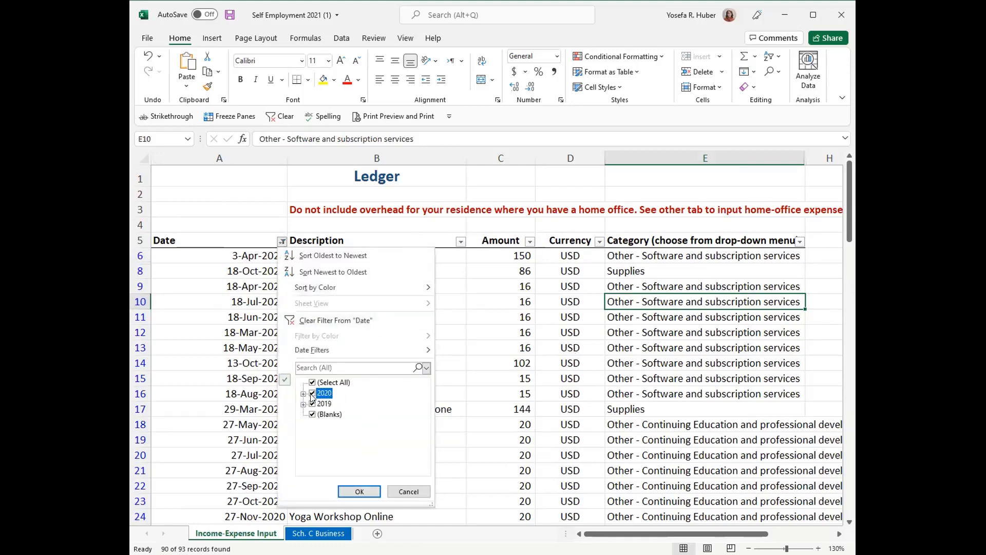
{"action": "left_click", "coordinate": [360, 492]}
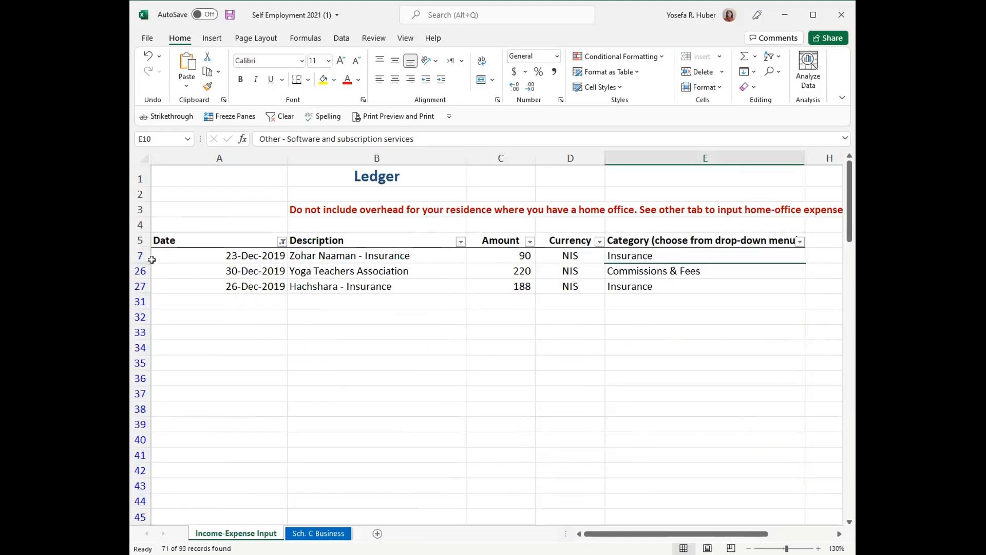
Step: Delete the three filtered December 2019 rows (7, 26 and 27), and clear the date filter
{"action": "left_click", "coordinate": [140, 256]}
{"action": "left_click", "coordinate": [139, 275], "text": "ctrl"}
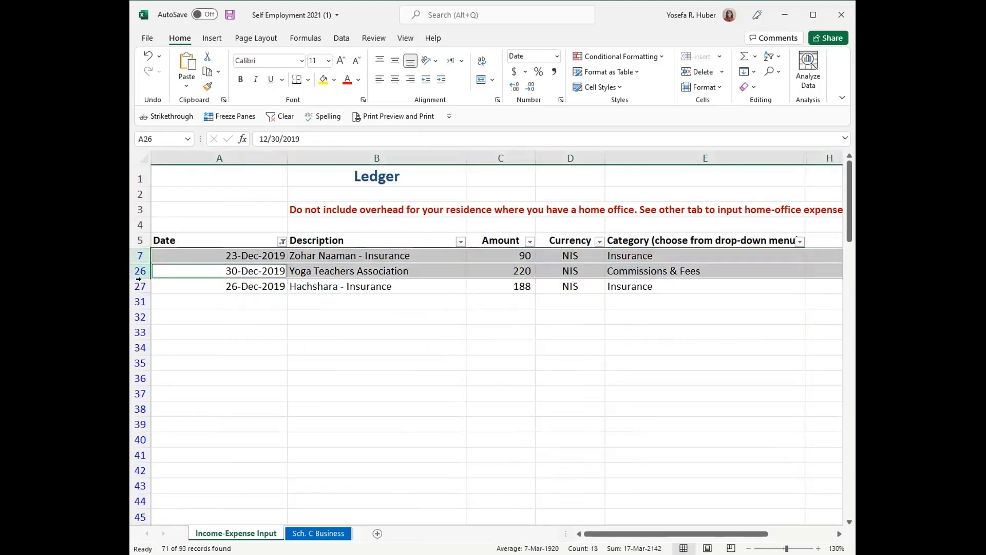
{"action": "left_click", "coordinate": [139, 286], "text": "ctrl"}
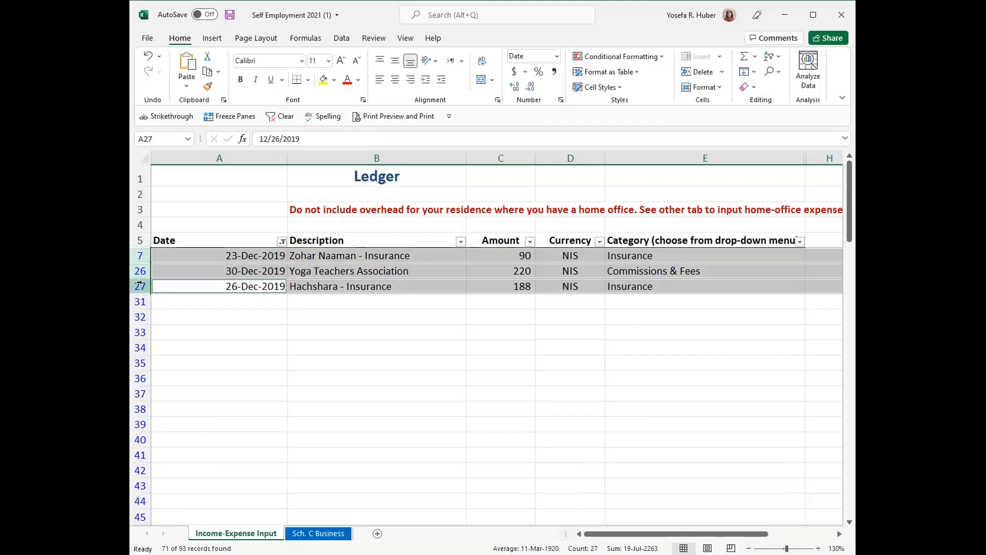
{"action": "right_click", "coordinate": [140, 285]}
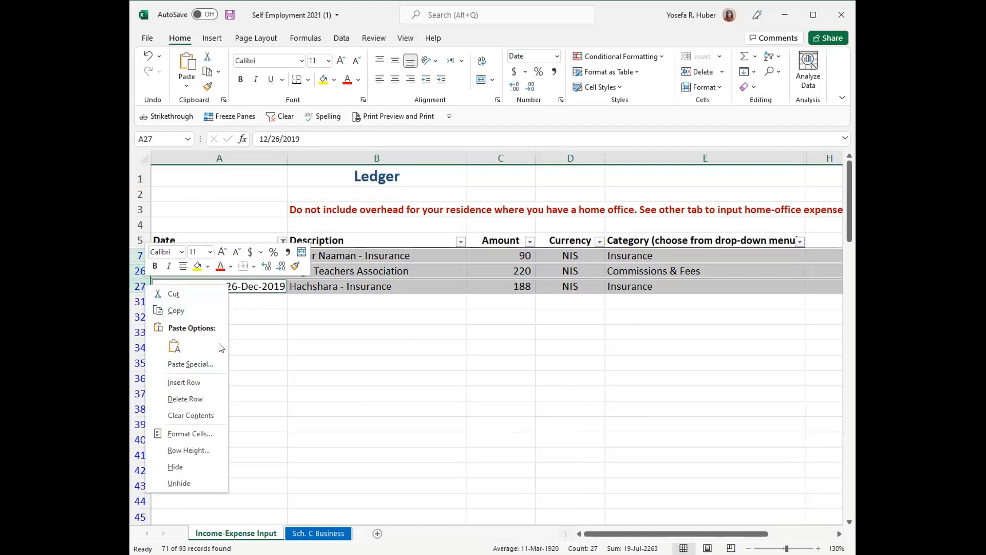
{"action": "left_click", "coordinate": [193, 397]}
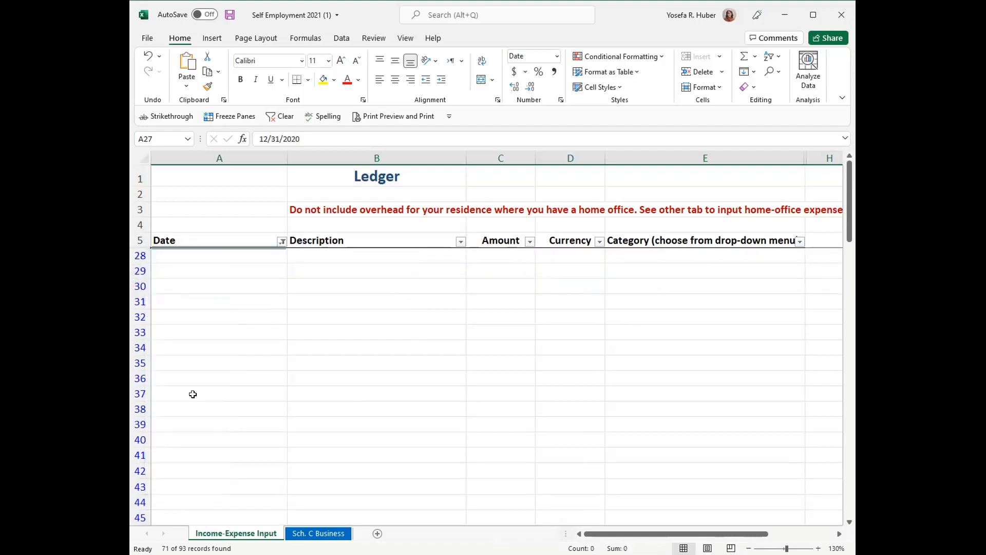
{"action": "left_click", "coordinate": [331, 396]}
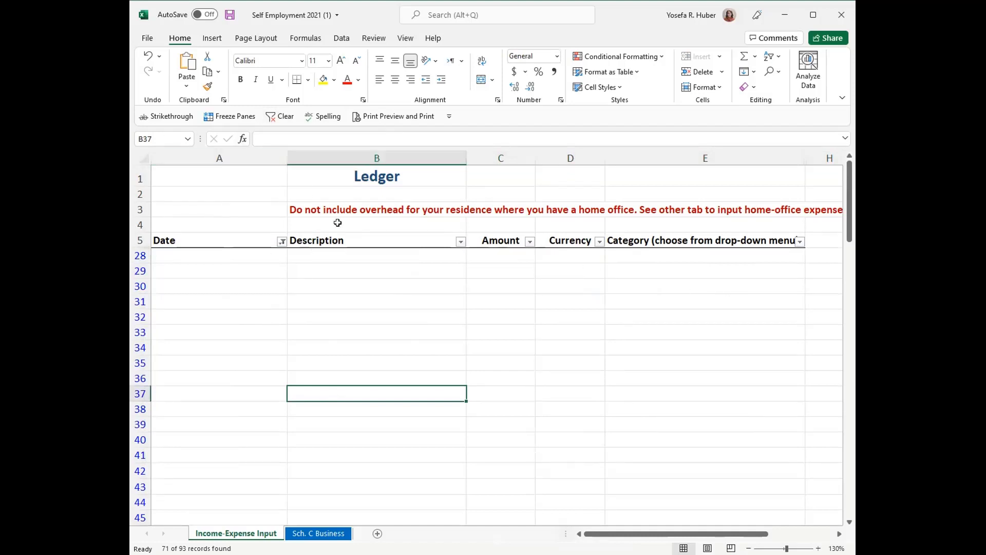
{"action": "left_click", "coordinate": [274, 115]}
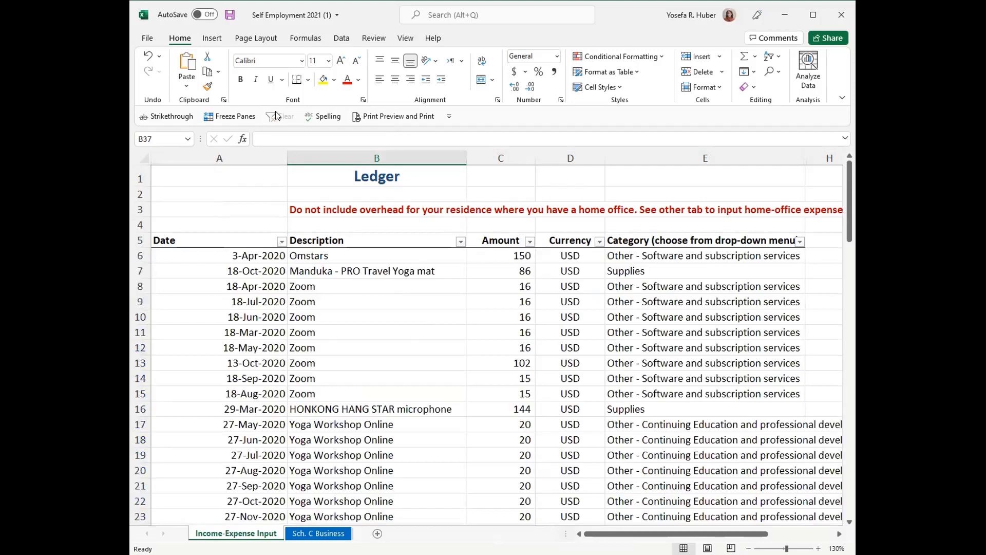
Step: Sort the ledger by date from oldest to newest and check the order down to the last entry
{"action": "left_click", "coordinate": [281, 241]}
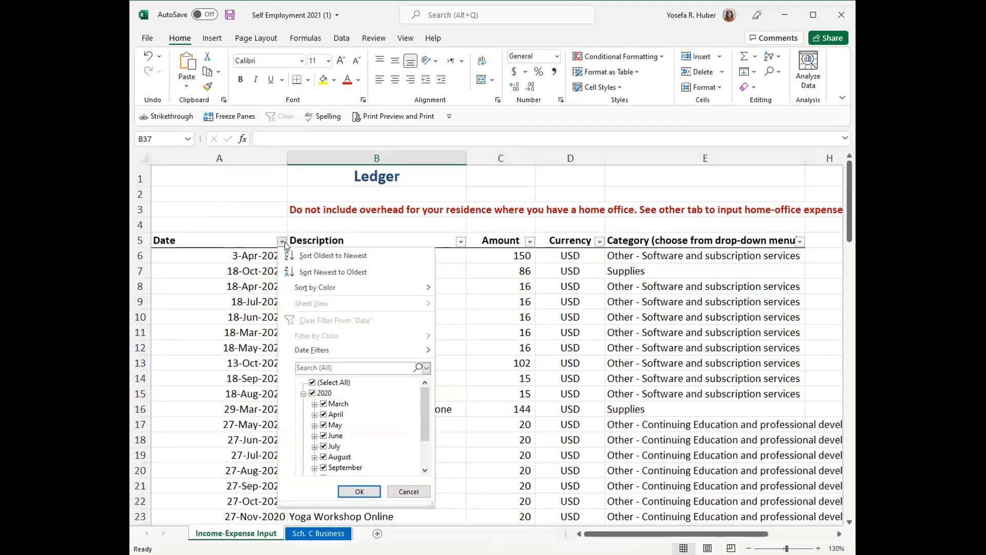
{"action": "left_click", "coordinate": [350, 262]}
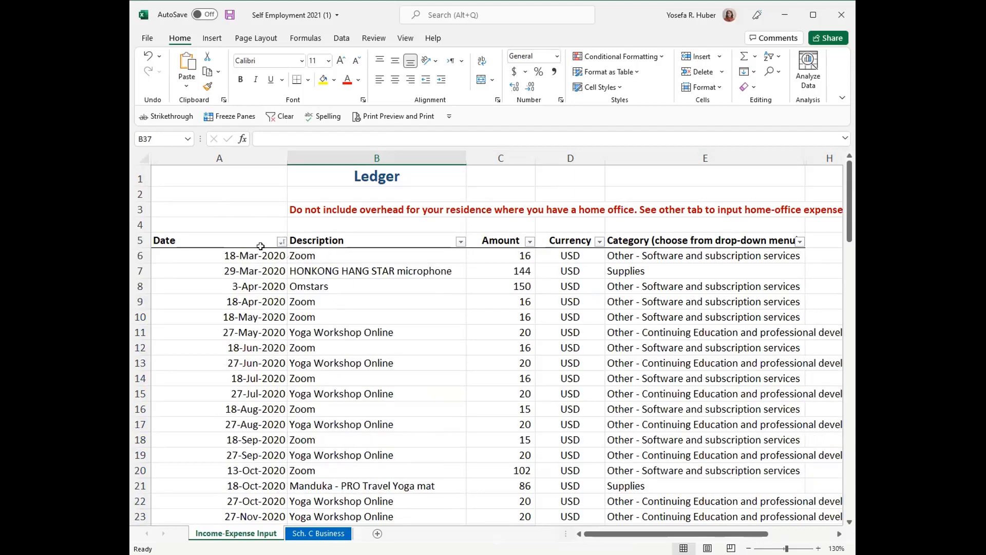
{"action": "scroll", "coordinate": [259, 337], "scroll_direction": "down", "scroll_amount": 5}
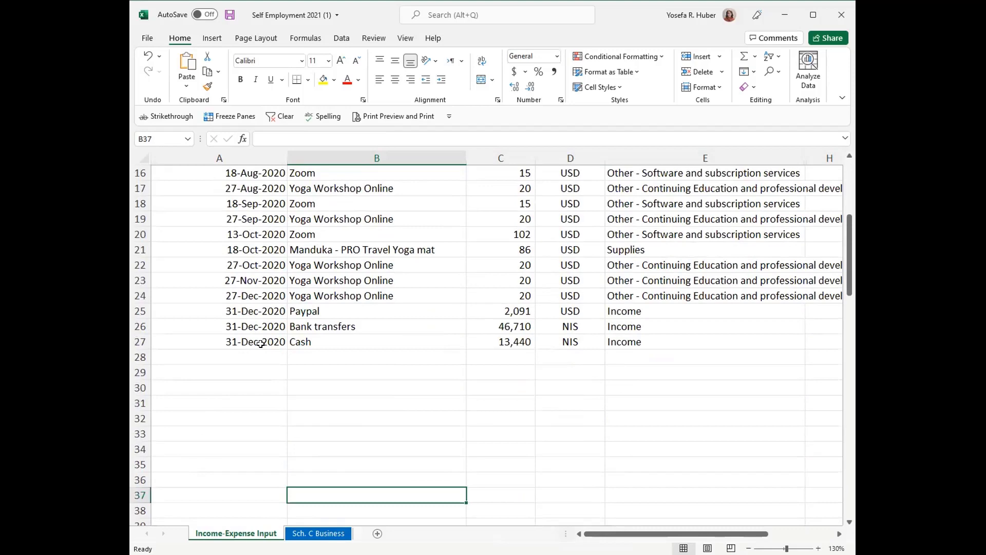
{"action": "scroll", "coordinate": [261, 344], "scroll_direction": "up", "scroll_amount": 5}
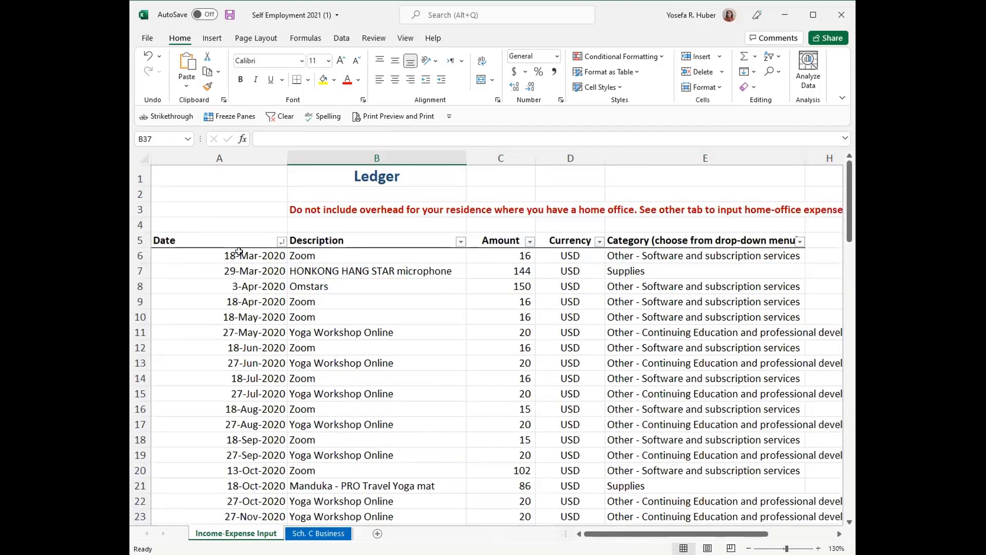
Step: Highlight the sorted dates in the Date column from A6 to A20
{"action": "left_click", "coordinate": [281, 241]}
{"action": "left_click", "coordinate": [217, 246]}
{"action": "left_click_drag", "start_coordinate": [241, 255], "coordinate": [257, 424]}
{"action": "left_click_drag", "start_coordinate": [625, 534], "coordinate": [296, 441]}
{"action": "left_click", "coordinate": [214, 256]}
{"action": "left_click_drag", "start_coordinate": [214, 255], "coordinate": [225, 466]}
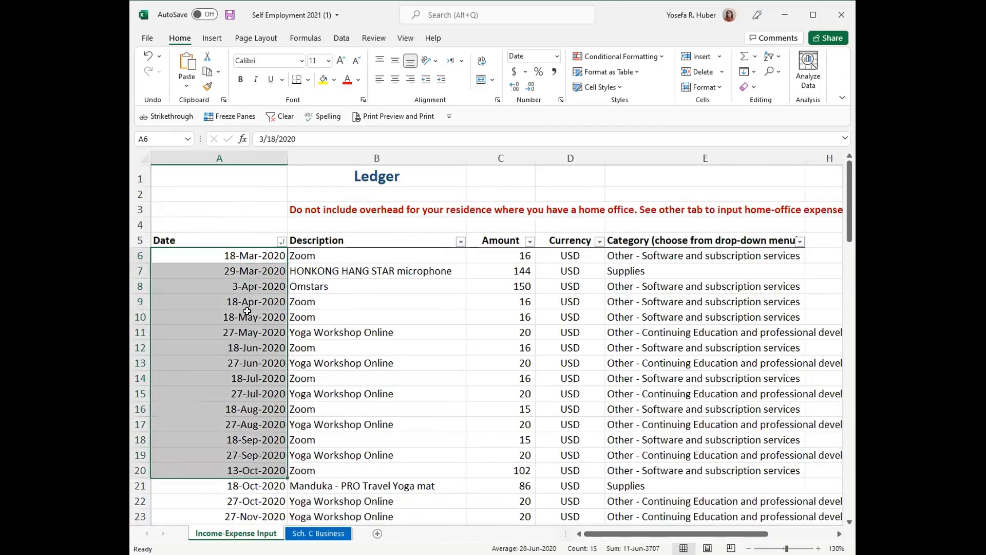
Step: Highlight the sorted dates from A6 to A23, and return to a single date cell in the column
{"action": "left_click_drag", "start_coordinate": [246, 253], "coordinate": [247, 517]}
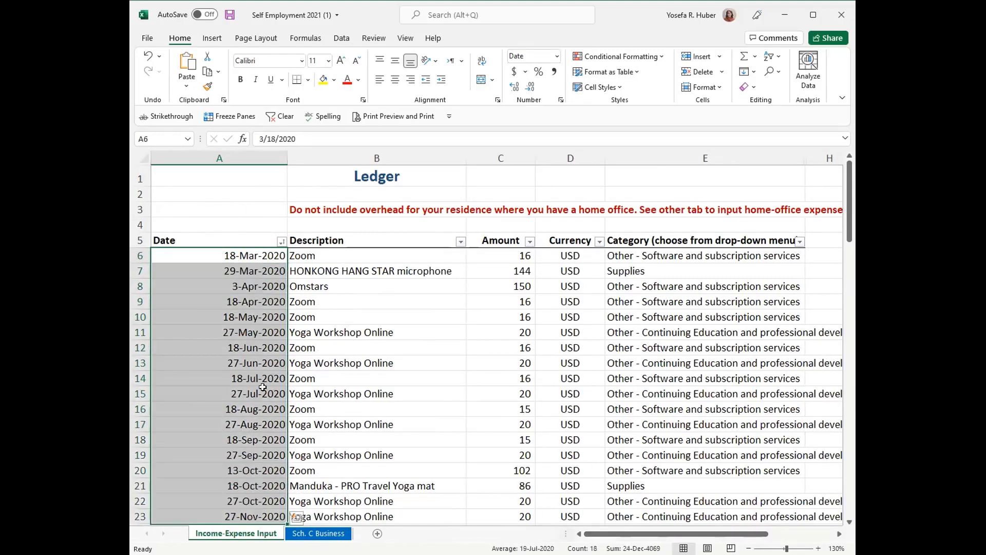
{"action": "left_click", "coordinate": [240, 363]}
Step: Freeze the panes at B6 to lock the header rows and the Date column, and check by scrolling across and down
{"action": "left_click_drag", "start_coordinate": [621, 534], "coordinate": [497, 537]}
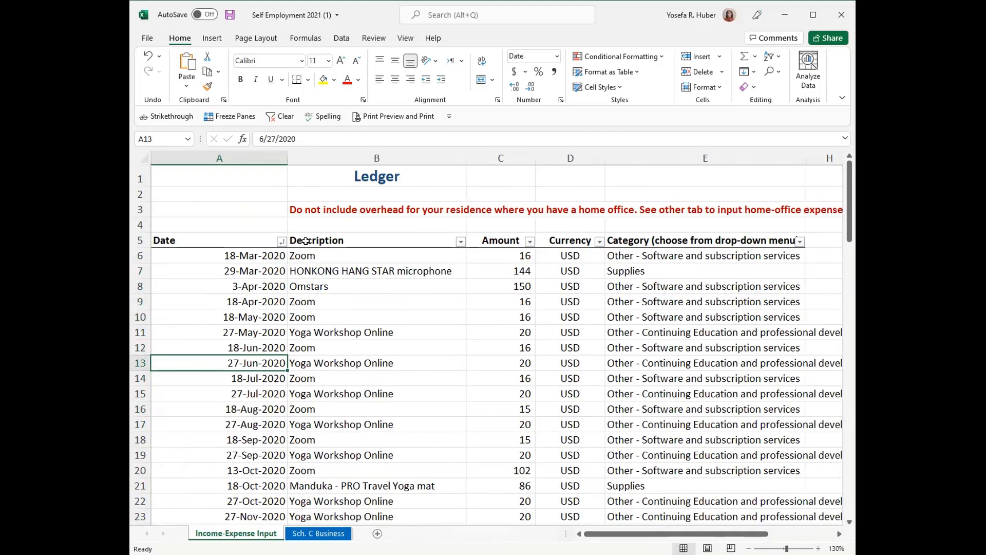
{"action": "left_click", "coordinate": [150, 237]}
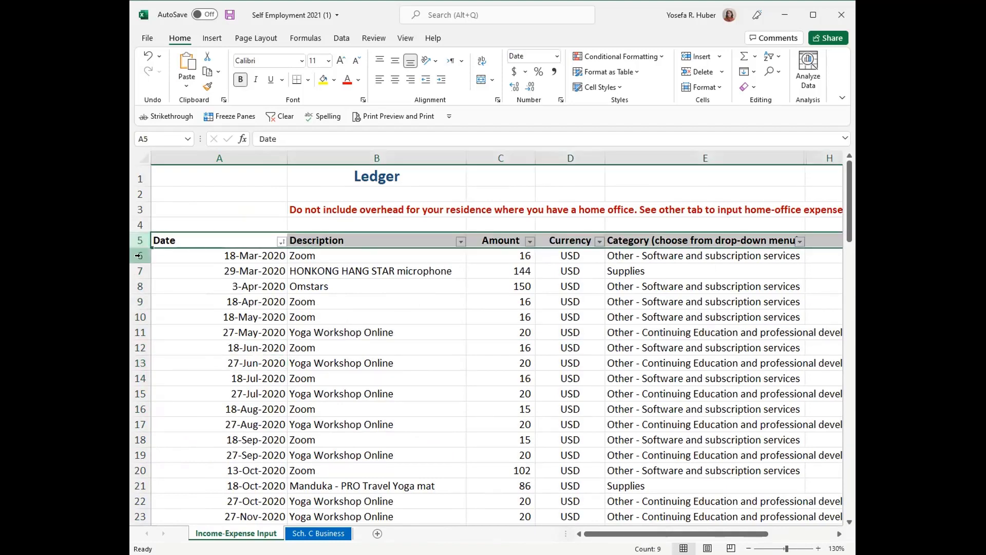
{"action": "left_click", "coordinate": [228, 258]}
{"action": "left_click", "coordinate": [322, 257]}
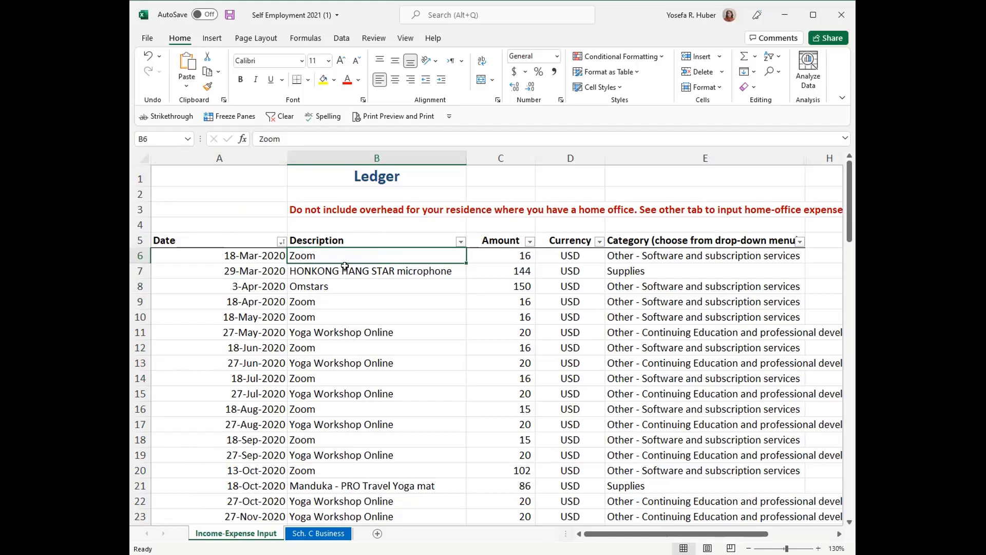
{"action": "left_click", "coordinate": [208, 119]}
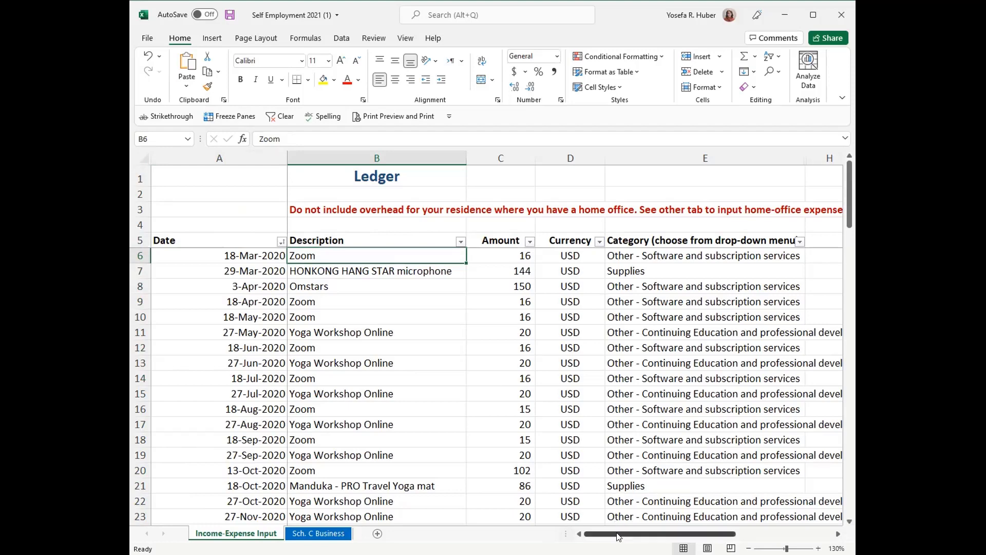
{"action": "left_click_drag", "start_coordinate": [618, 535], "coordinate": [593, 523]}
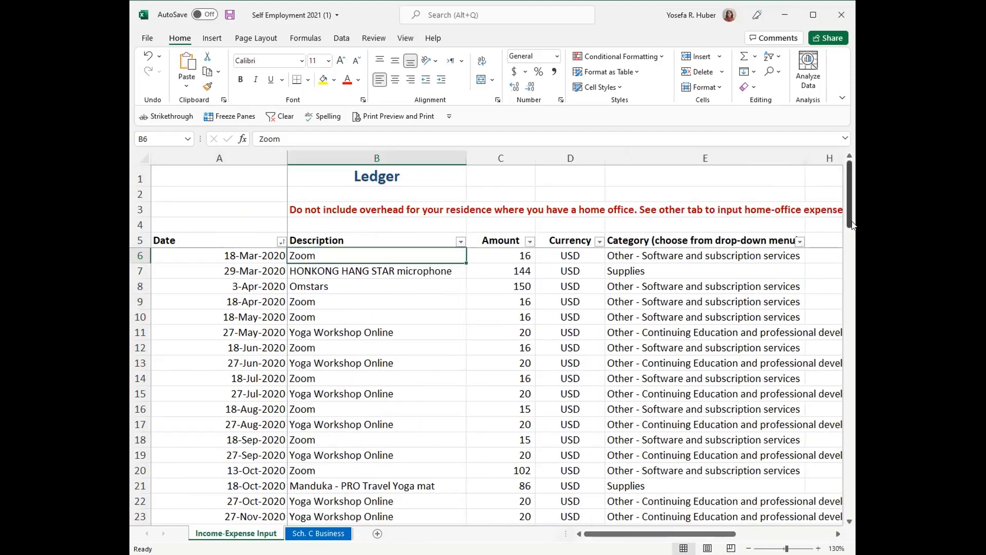
{"action": "left_click_drag", "start_coordinate": [850, 232], "coordinate": [849, 197]}
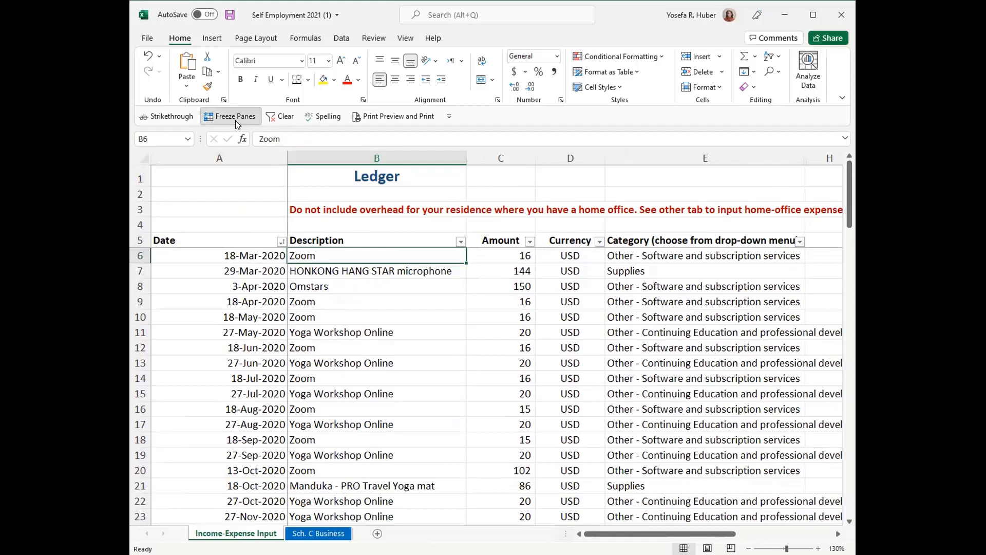
Step: Replace the existing freeze with one at A6 so only rows 1 to 5 stay fixed, and check by scrolling down
{"action": "left_click", "coordinate": [185, 254]}
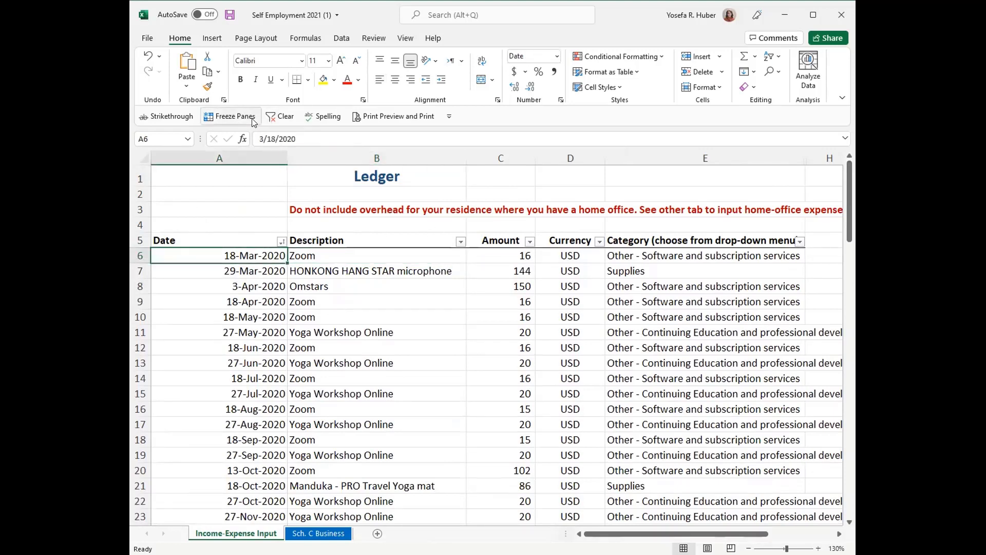
{"action": "mouse_move", "coordinate": [850, 226]}
{"action": "left_mouse_down"}
{"action": "mouse_move", "coordinate": [850, 257]}
{"action": "mouse_move", "coordinate": [844, 230]}
{"action": "left_mouse_up"}
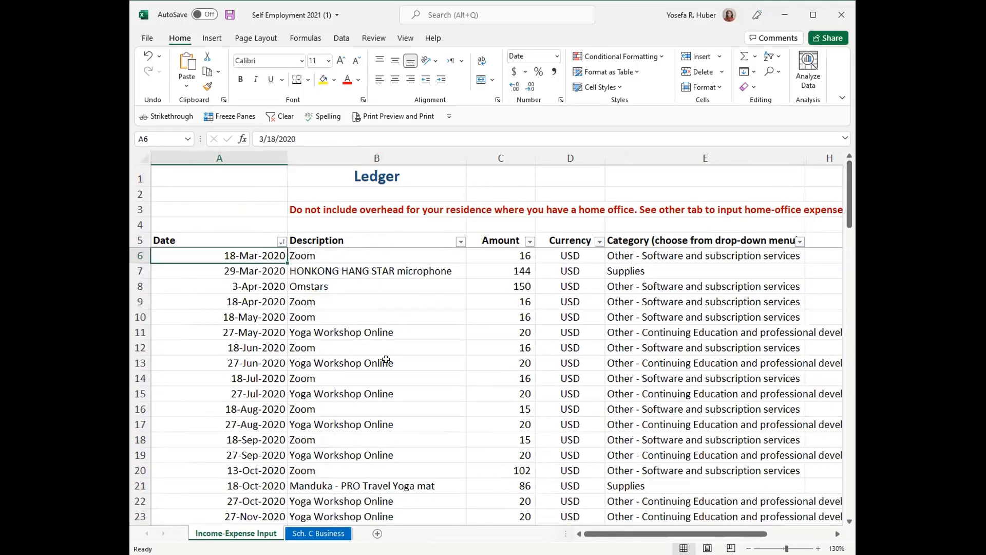
{"action": "left_click", "coordinate": [452, 416]}
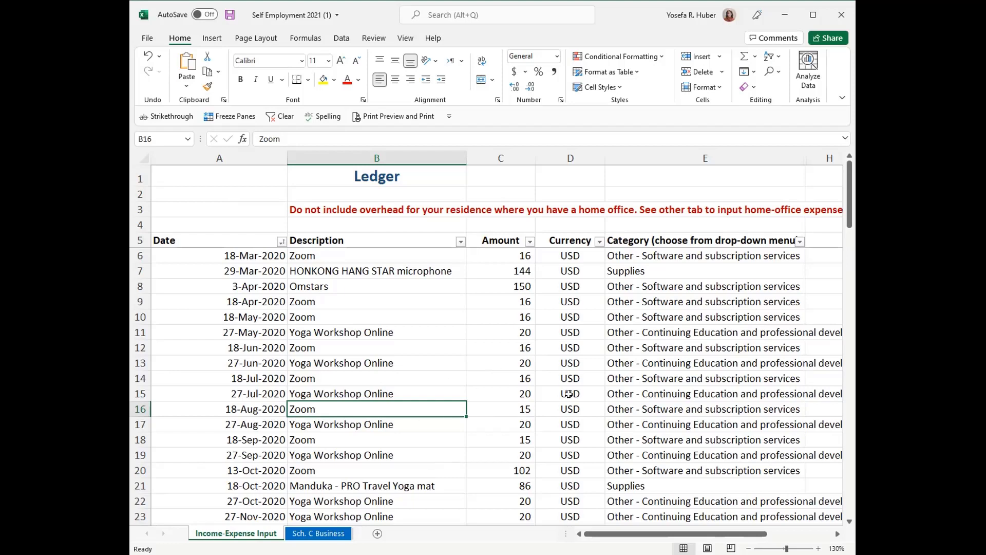
{"action": "left_click", "coordinate": [501, 360]}
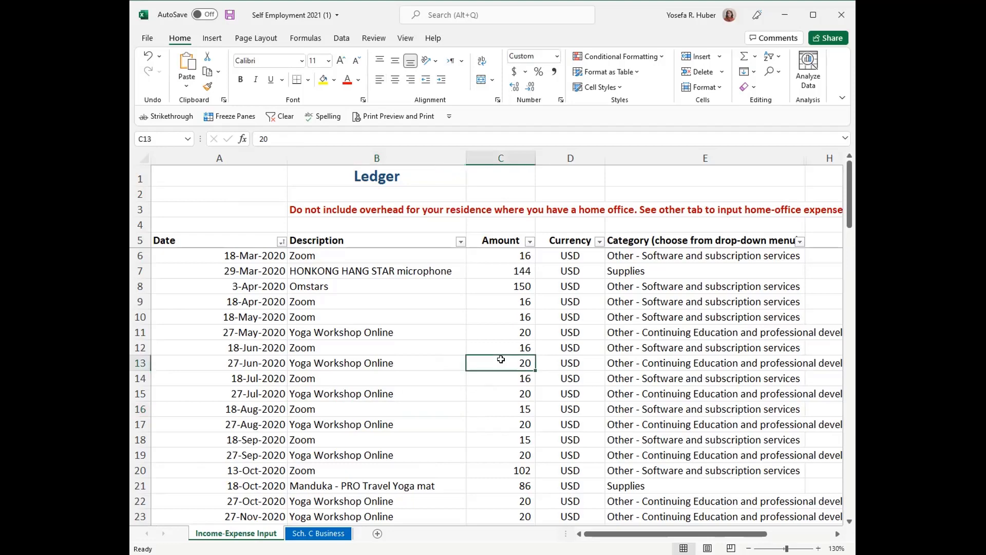